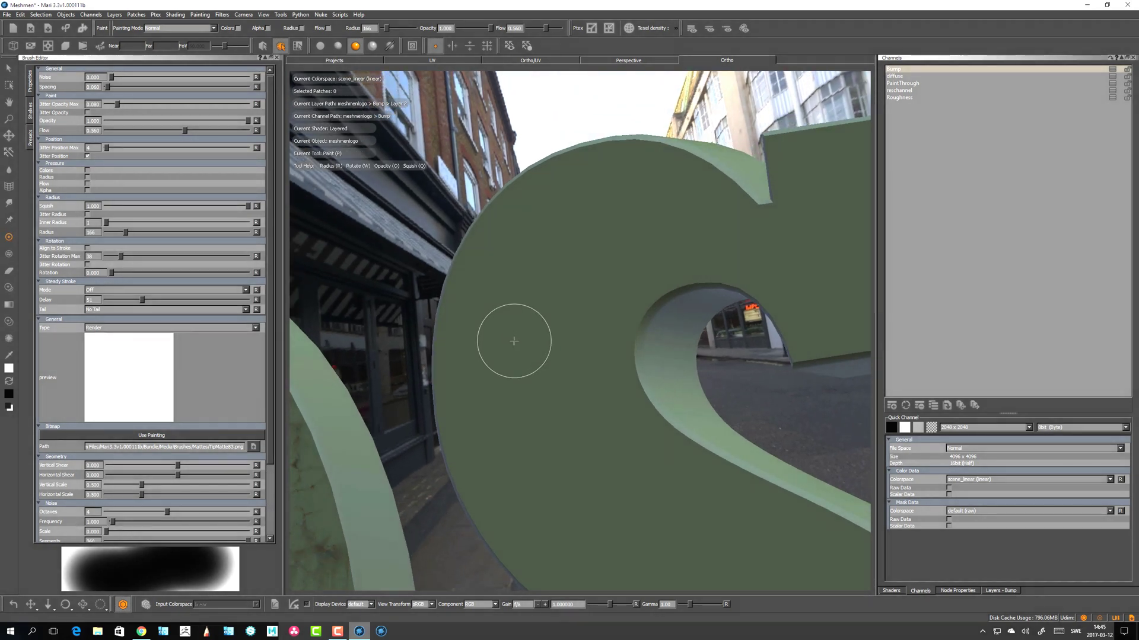
# Enlarge the paint brush radius over the front face of the large curved letter.
pyautogui.moveTo(511, 340)
pyautogui.keyDown('alt'); pyautogui.mouseDown()
pyautogui.moveTo(524, 310)
pyautogui.moveTo(520, 360)
pyautogui.mouseUp(); pyautogui.keyUp('alt')
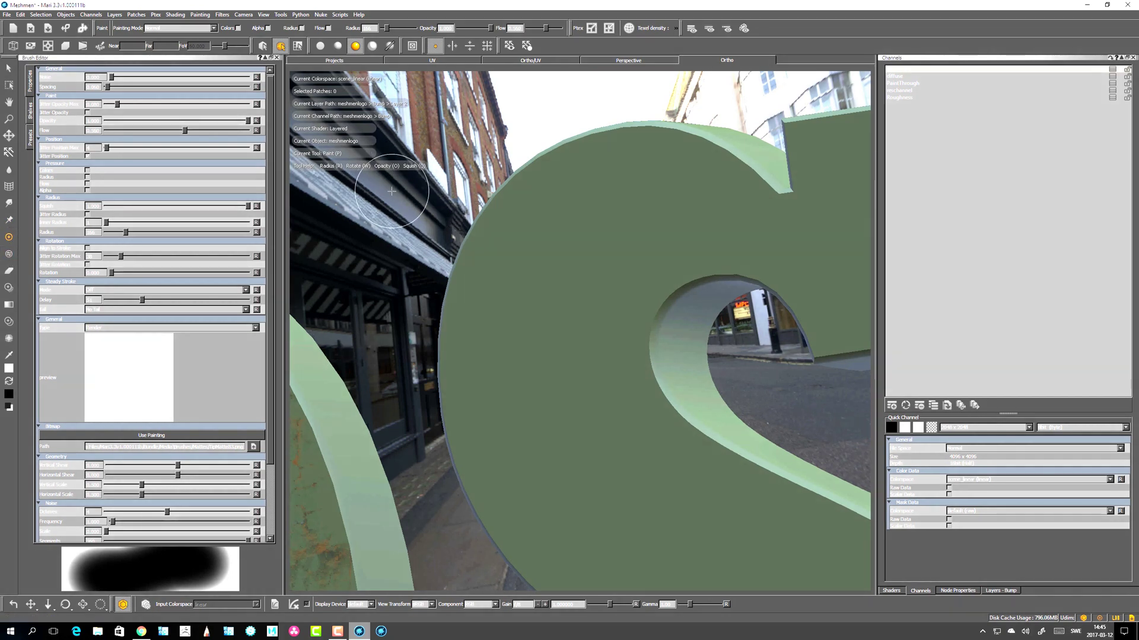
pyautogui.press('alt')
pyautogui.keyDown('alt'); pyautogui.moveTo(455, 261); pyautogui.dragTo(460, 262); pyautogui.keyUp('alt')
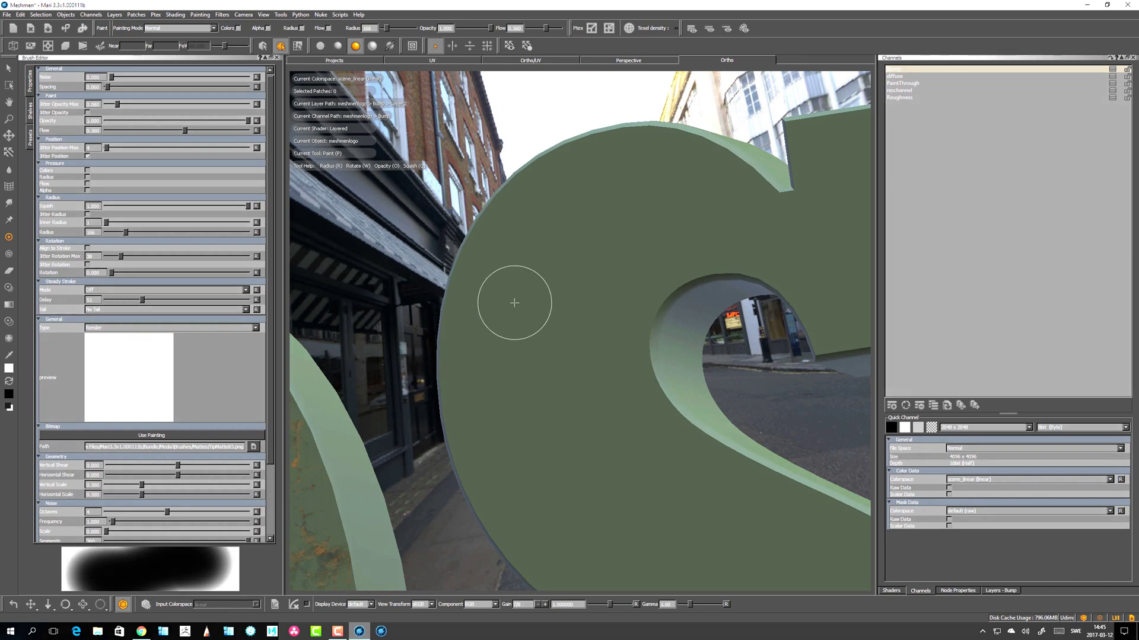
pyautogui.press('r')
pyautogui.moveTo(564, 297)
pyautogui.mouseDown()
pyautogui.moveTo(541, 297)
pyautogui.moveTo(581, 297)
pyautogui.mouseUp()
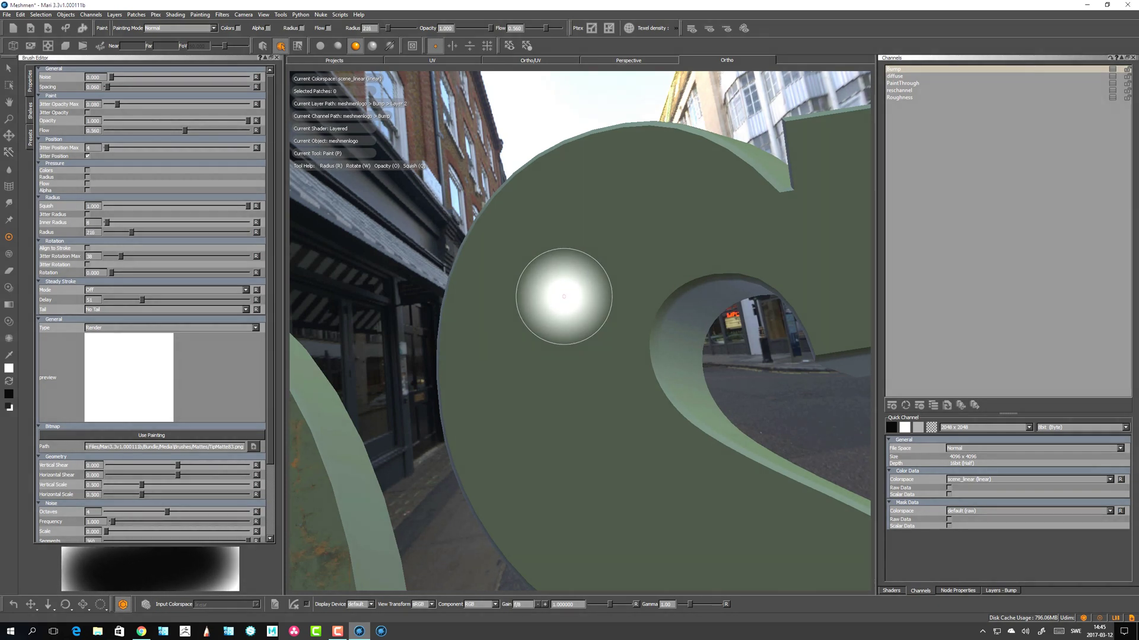
pyautogui.moveTo(560, 343); pyautogui.dragTo(565, 343)
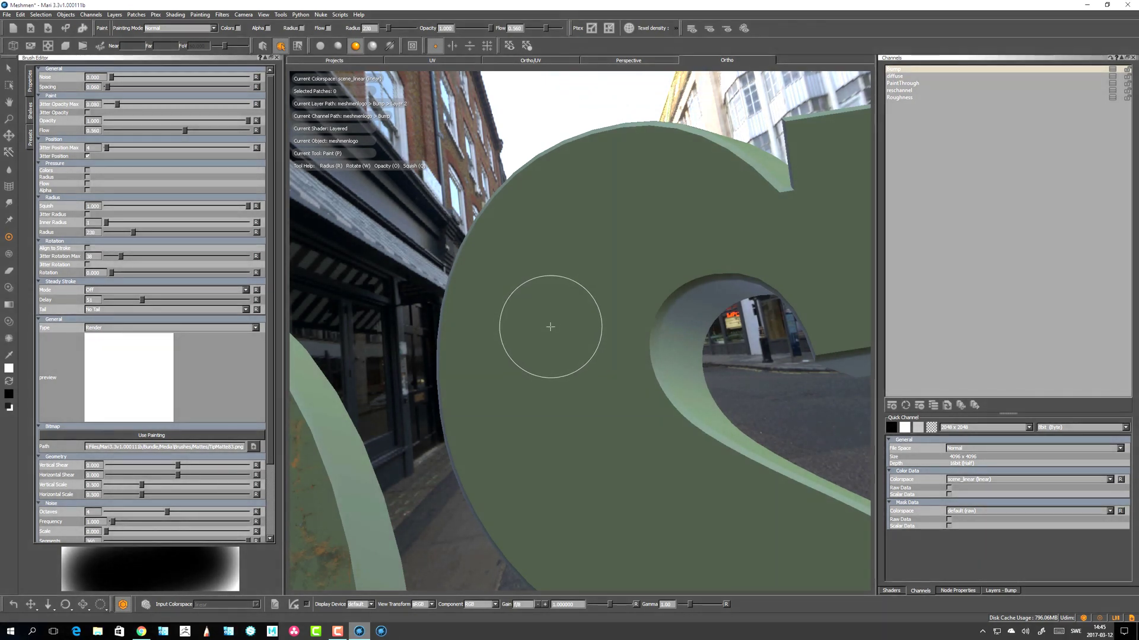
# Load a speckled brush from the Brad's New Brushes shelf and squash its tip into a flat ellipse.
pyautogui.press('space')
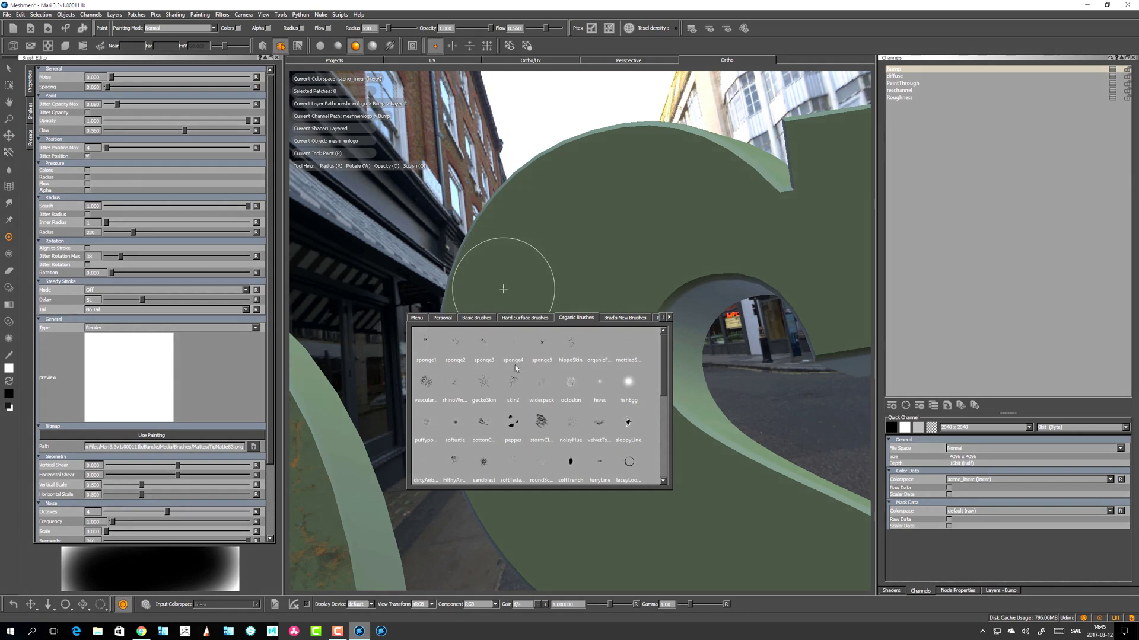
pyautogui.click(480, 318)
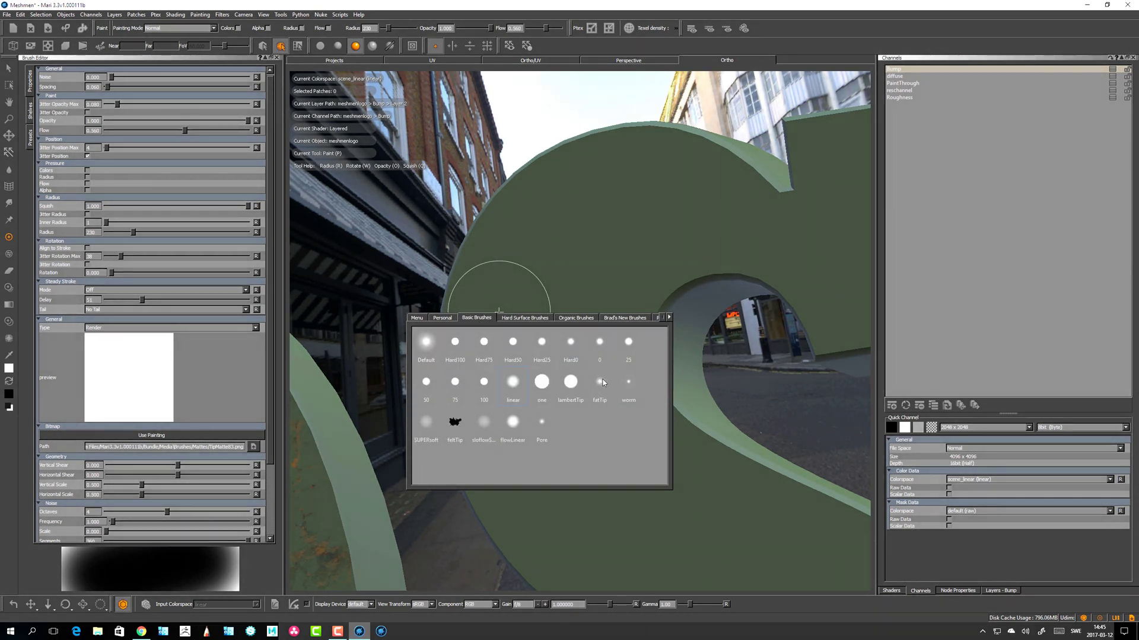
pyautogui.click(615, 319)
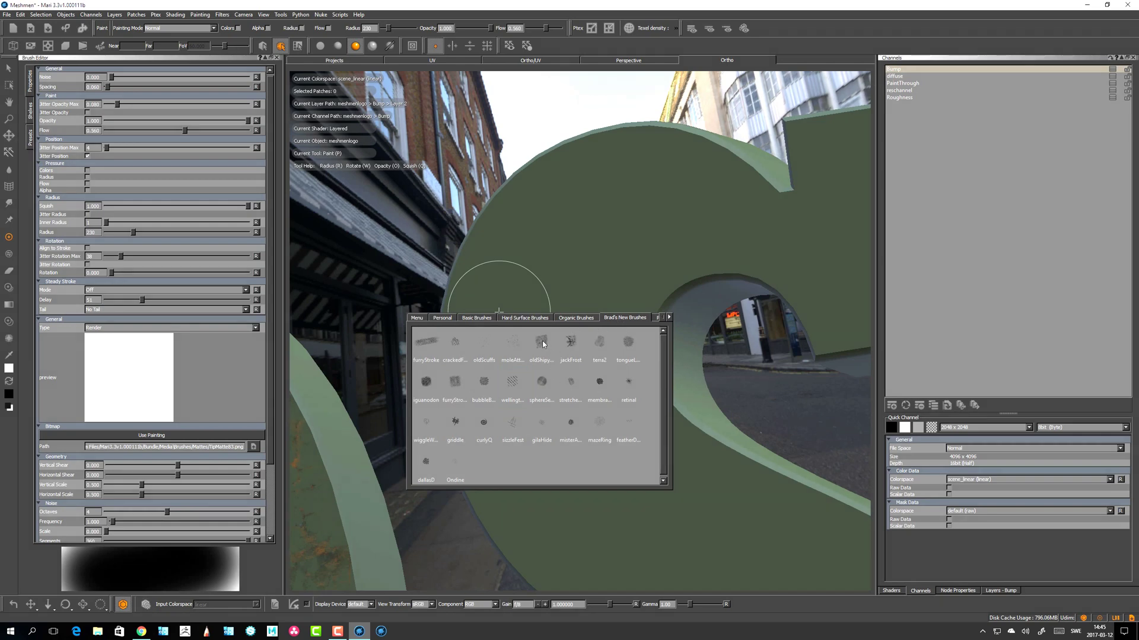
pyautogui.click(577, 230)
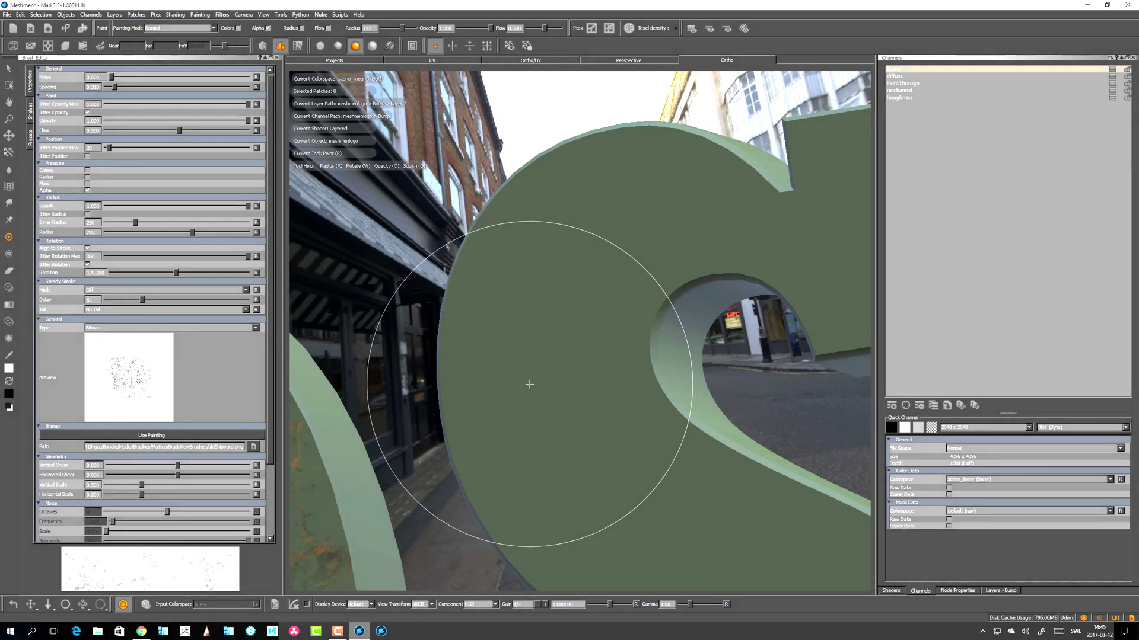
pyautogui.moveTo(534, 376)
pyautogui.mouseDown()
pyautogui.moveTo(555, 367)
pyautogui.moveTo(534, 355)
pyautogui.moveTo(572, 425)
pyautogui.moveTo(534, 334)
pyautogui.moveTo(574, 482)
pyautogui.moveTo(474, 319)
pyautogui.moveTo(511, 239)
pyautogui.moveTo(587, 510)
pyautogui.moveTo(499, 265)
pyautogui.moveTo(552, 304)
pyautogui.moveTo(558, 358)
pyautogui.mouseUp()
pyautogui.press('q')
# Load the skin2 brush from the Organic Brushes shelf, try a stroke on the letter's face and undo it.
pyautogui.press('k')
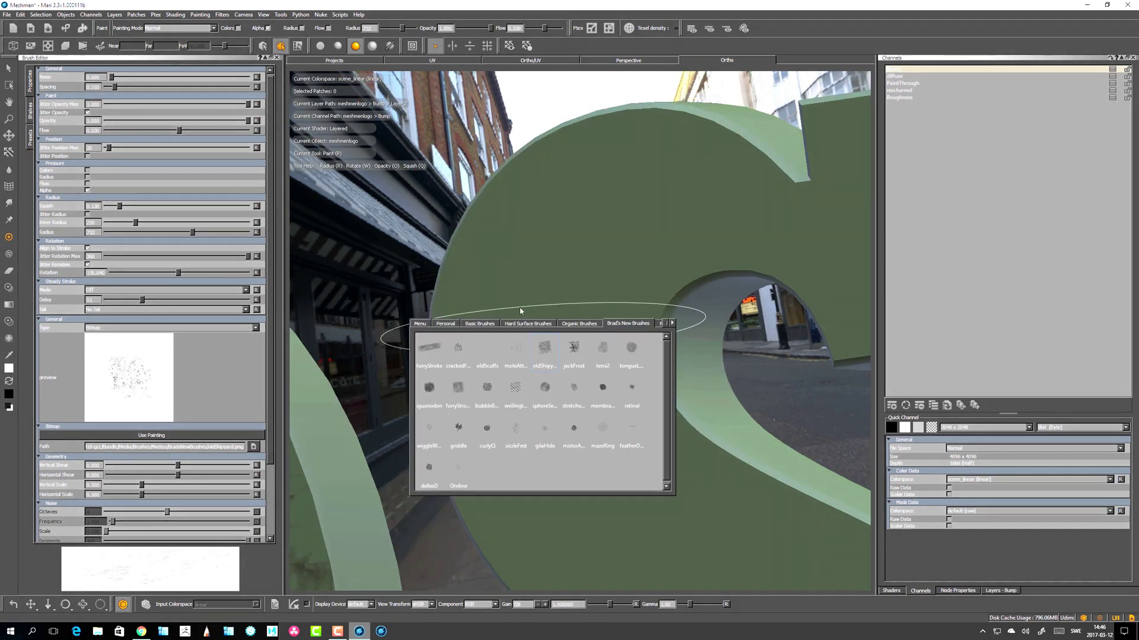
pyautogui.click(578, 323)
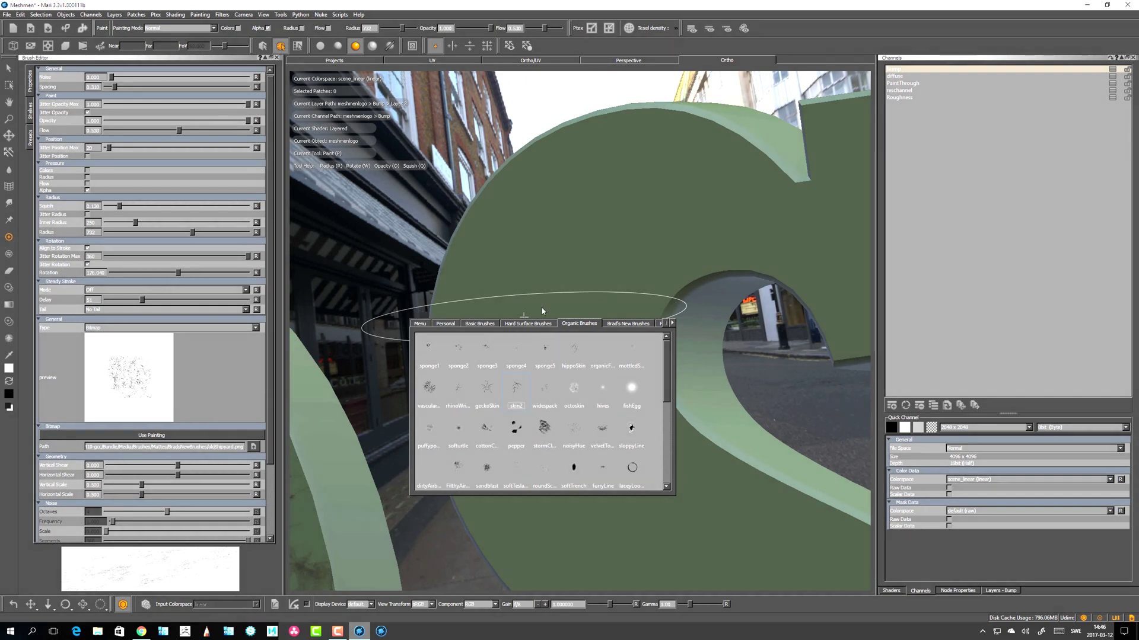
pyautogui.click(516, 388)
pyautogui.moveTo(571, 283)
pyautogui.mouseDown()
pyautogui.moveTo(580, 241)
pyautogui.moveTo(559, 407)
pyautogui.moveTo(513, 384)
pyautogui.moveTo(542, 282)
pyautogui.mouseUp()
pyautogui.moveTo(546, 332)
pyautogui.keyDown('alt'); pyautogui.mouseDown()
pyautogui.moveTo(546, 320)
pyautogui.moveTo(554, 358)
pyautogui.mouseUp(); pyautogui.keyUp('alt')
pyautogui.hotkey('ctrl', 'z')
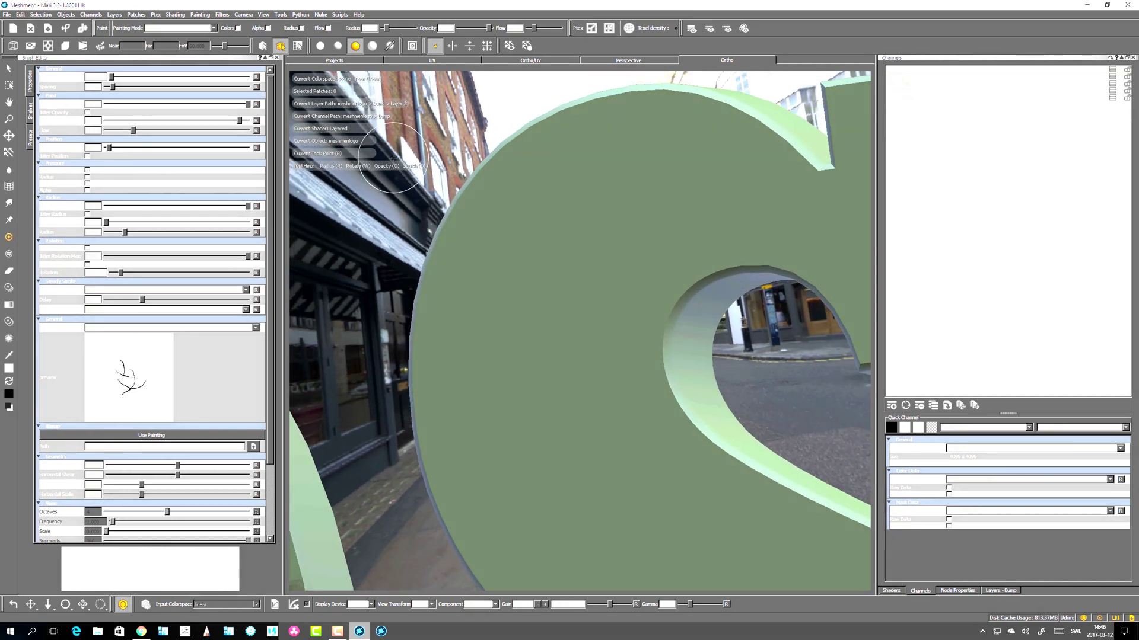
# Hide the Brush Editor palette and show it again.
pyautogui.click(277, 57)
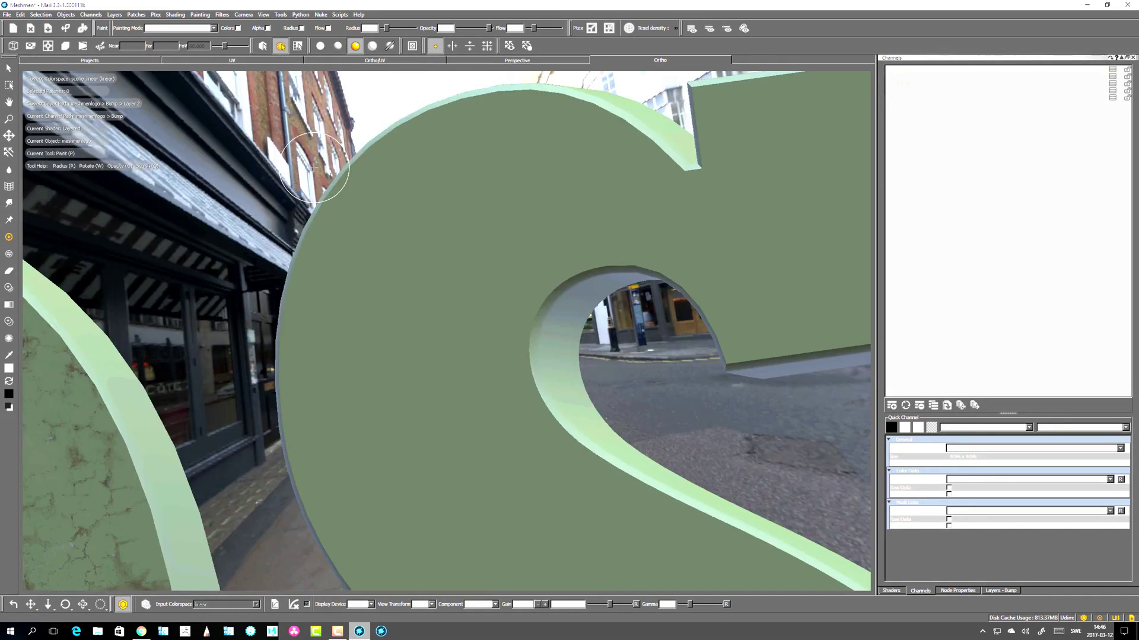
pyautogui.rightClick(797, 29)
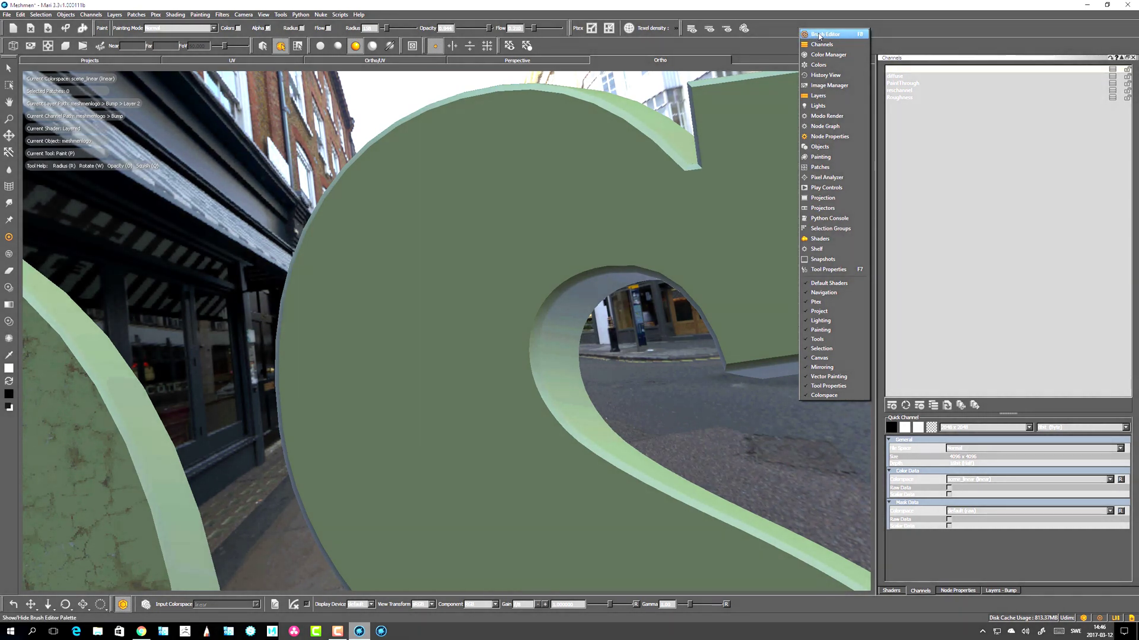
pyautogui.click(819, 35)
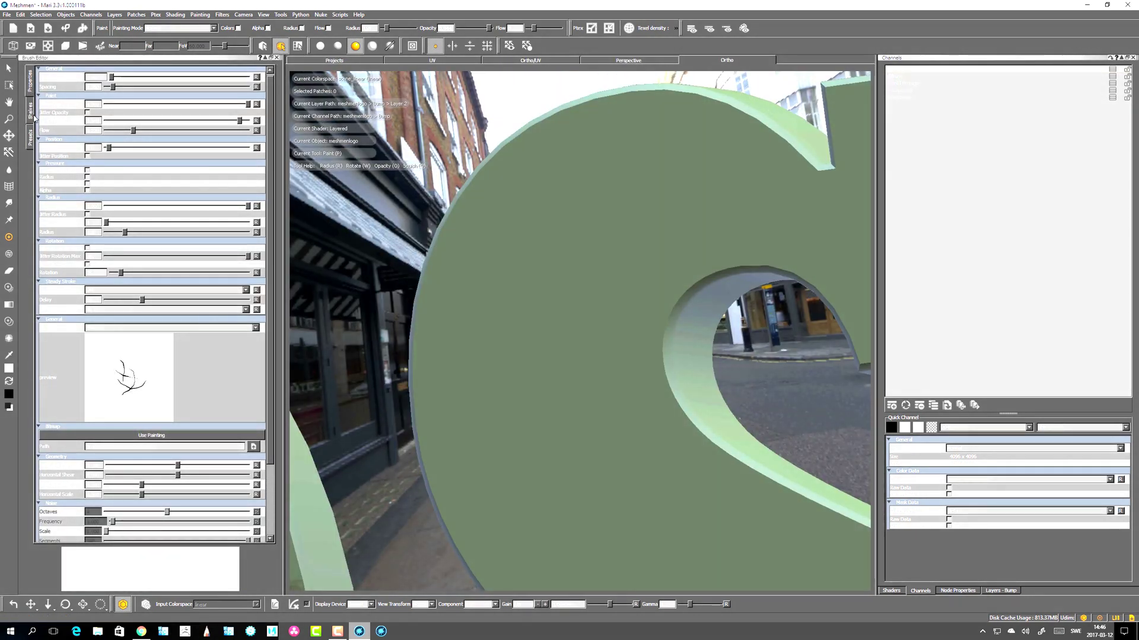
# Compare the brush collections in the Brush Editor's shelves and presets with the pop-up brush shelf.
pyautogui.click(31, 113)
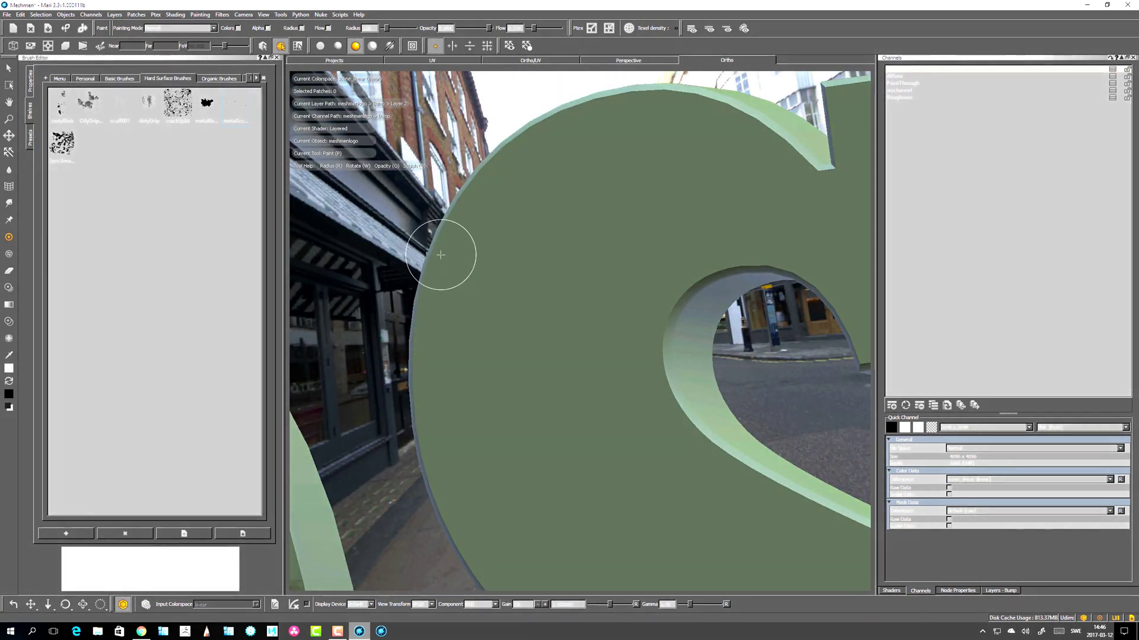
pyautogui.press('k')
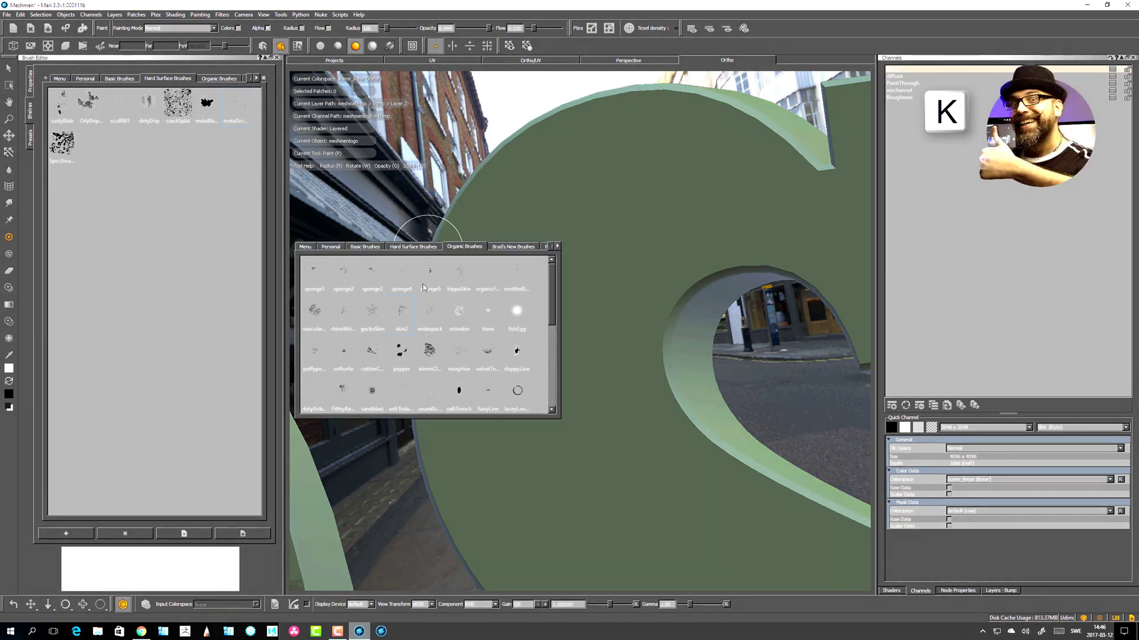
pyautogui.click(455, 264)
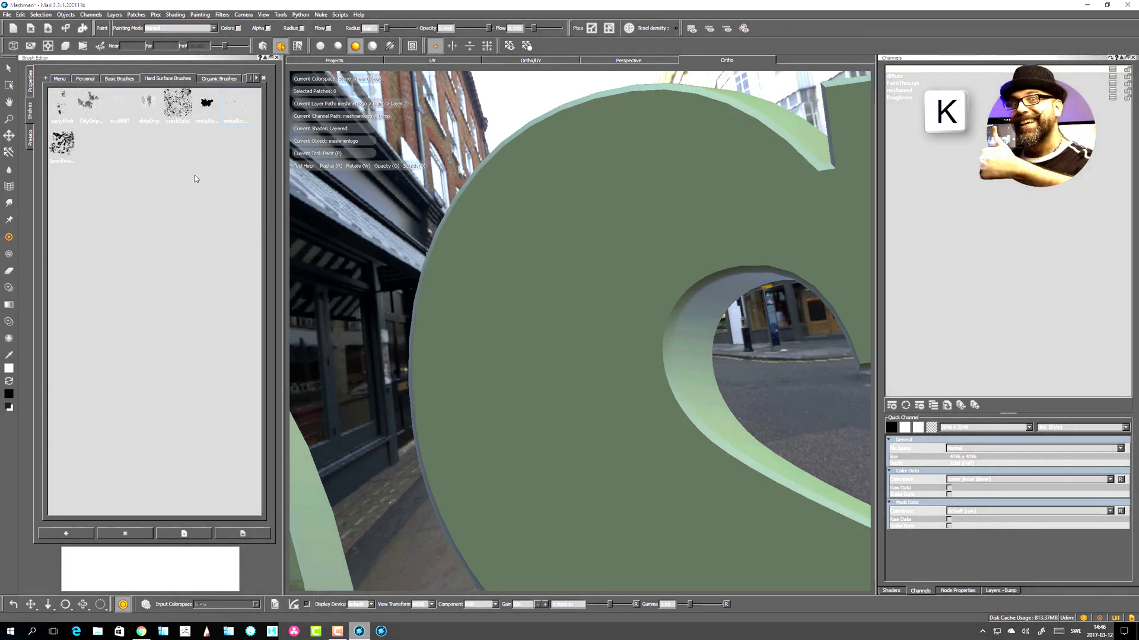
pyautogui.click(29, 145)
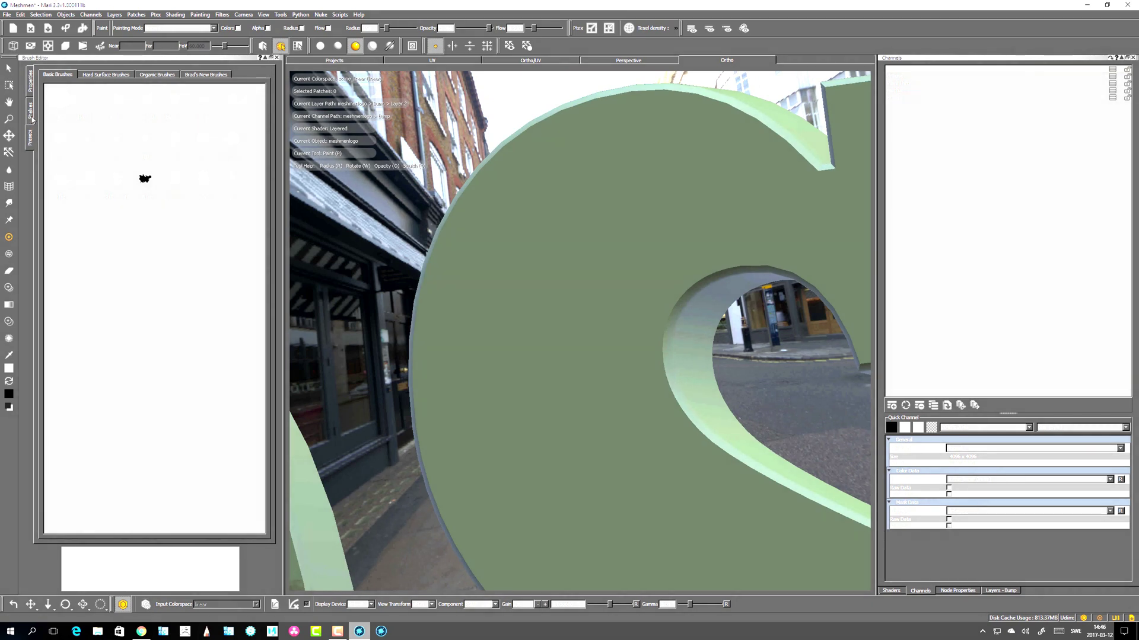
pyautogui.click(32, 117)
# Load the black round splatter brush from the Organic Brushes presets and display its brush properties.
pyautogui.click(31, 146)
pyautogui.click(149, 75)
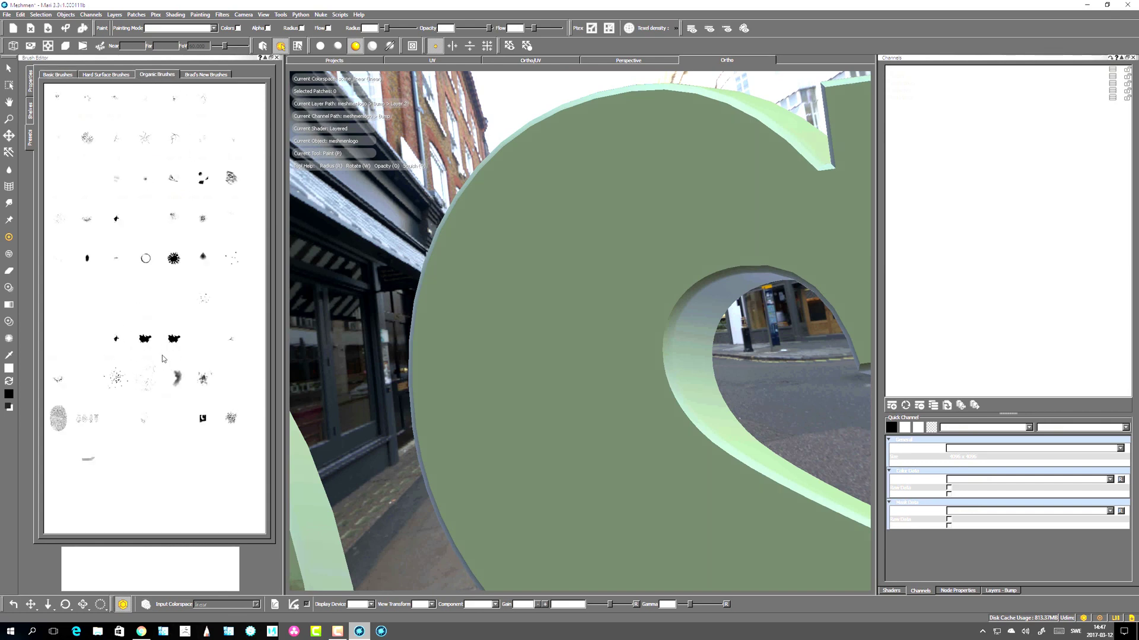
pyautogui.click(208, 194)
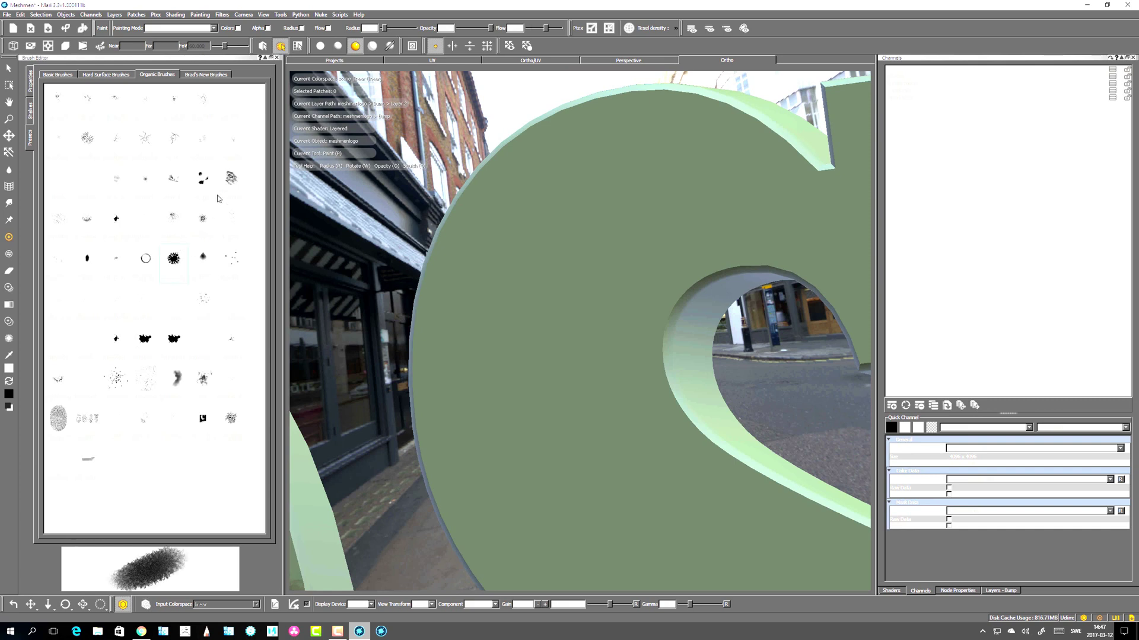
pyautogui.click(31, 82)
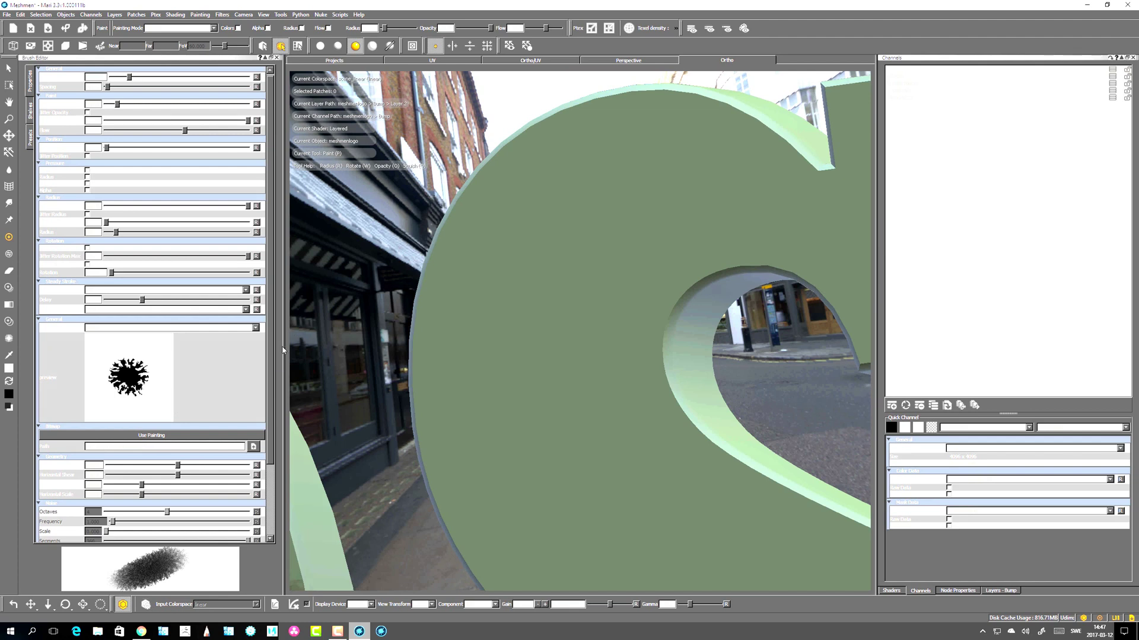
# Paint a test stroke with the splatter brush on the letter's face and clear it.
pyautogui.scroll(-3, 271, 352)
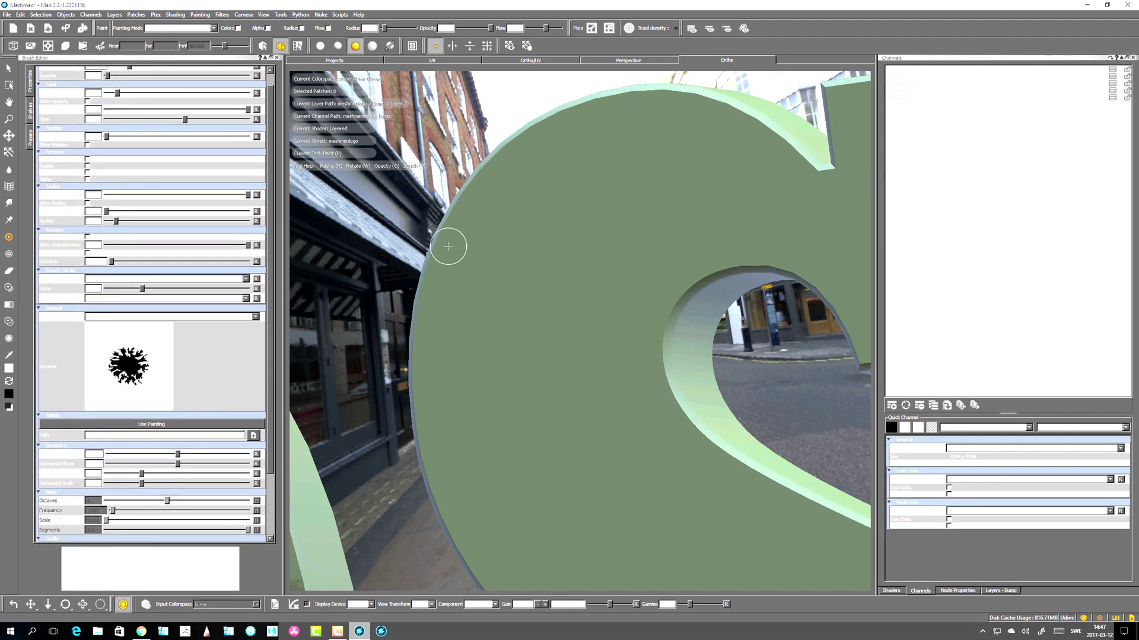
pyautogui.moveTo(617, 188)
pyautogui.mouseDown()
pyautogui.moveTo(548, 320)
pyautogui.moveTo(504, 201)
pyautogui.moveTo(510, 320)
pyautogui.moveTo(522, 236)
pyautogui.moveTo(507, 350)
pyautogui.moveTo(472, 432)
pyautogui.moveTo(522, 343)
pyautogui.mouseUp()
pyautogui.press('BackSpace')
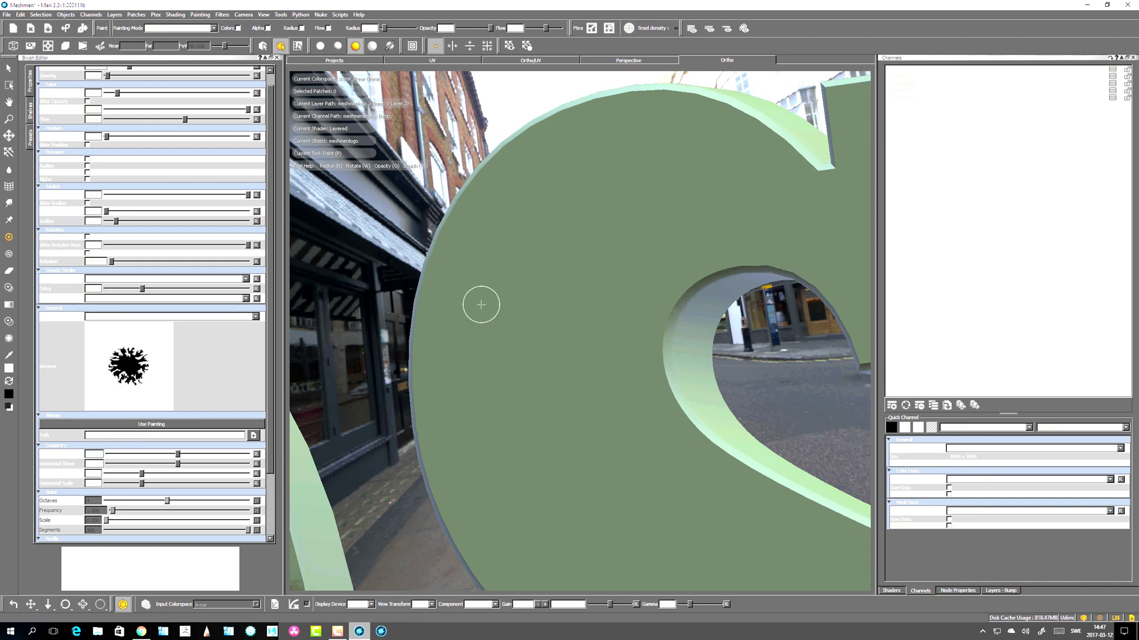
# Paint rough bump patches with the splatter brush on the upper part of the letter's curve.
pyautogui.scroll(-2, 270, 329)
pyautogui.scroll(2, 274, 328)
pyautogui.moveTo(504, 266)
pyautogui.mouseDown()
pyautogui.moveTo(536, 219)
pyautogui.moveTo(555, 332)
pyautogui.moveTo(518, 230)
pyautogui.mouseUp()
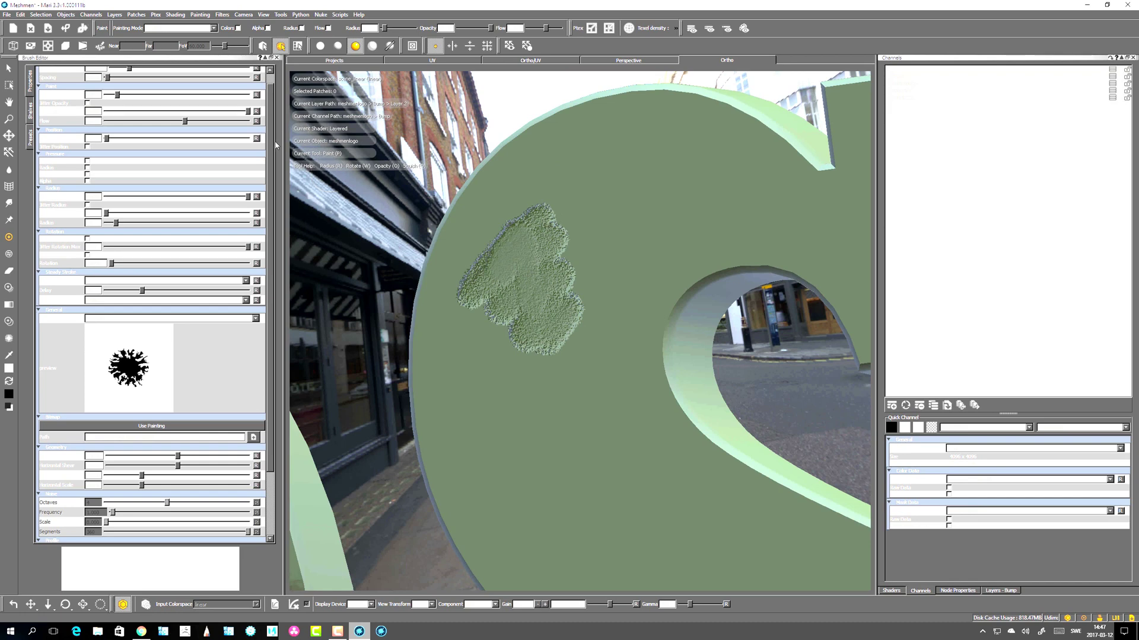
pyautogui.scroll(1, 274, 107)
pyautogui.moveTo(498, 209)
pyautogui.mouseDown()
pyautogui.moveTo(572, 158)
pyautogui.moveTo(579, 223)
pyautogui.moveTo(594, 234)
pyautogui.mouseUp()
# Raise the splatter brush's noise, lower it again, and paint a long stroke down the letter's outer curve.
pyautogui.moveTo(133, 80)
pyautogui.mouseDown()
pyautogui.moveTo(113, 80)
pyautogui.moveTo(224, 84)
pyautogui.moveTo(224, 97)
pyautogui.mouseUp()
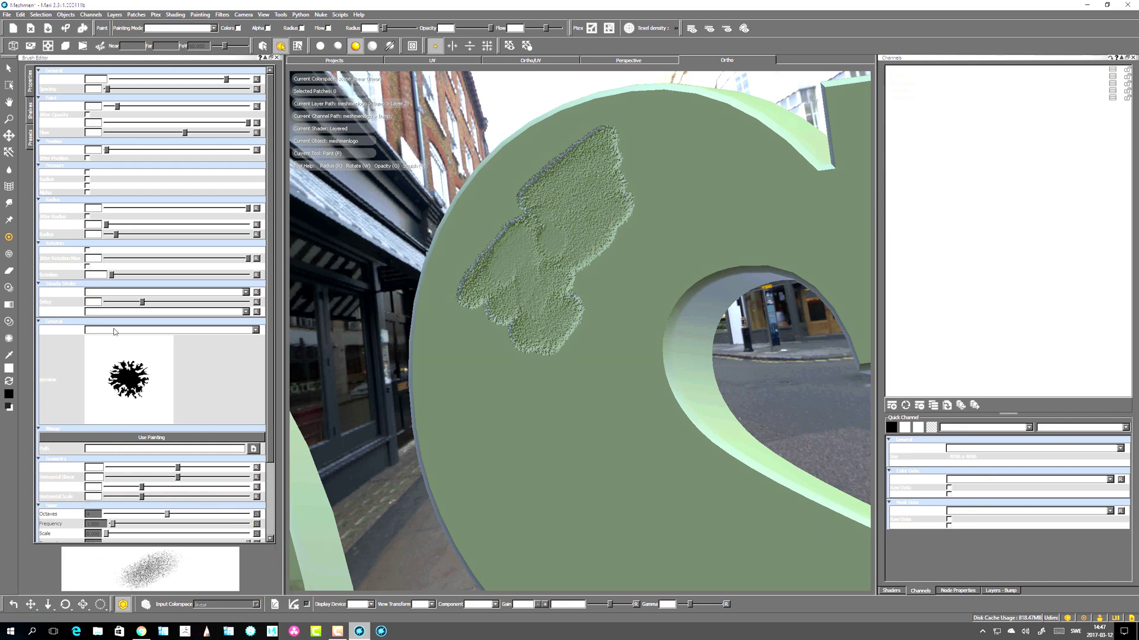
pyautogui.moveTo(226, 79); pyautogui.dragTo(120, 79)
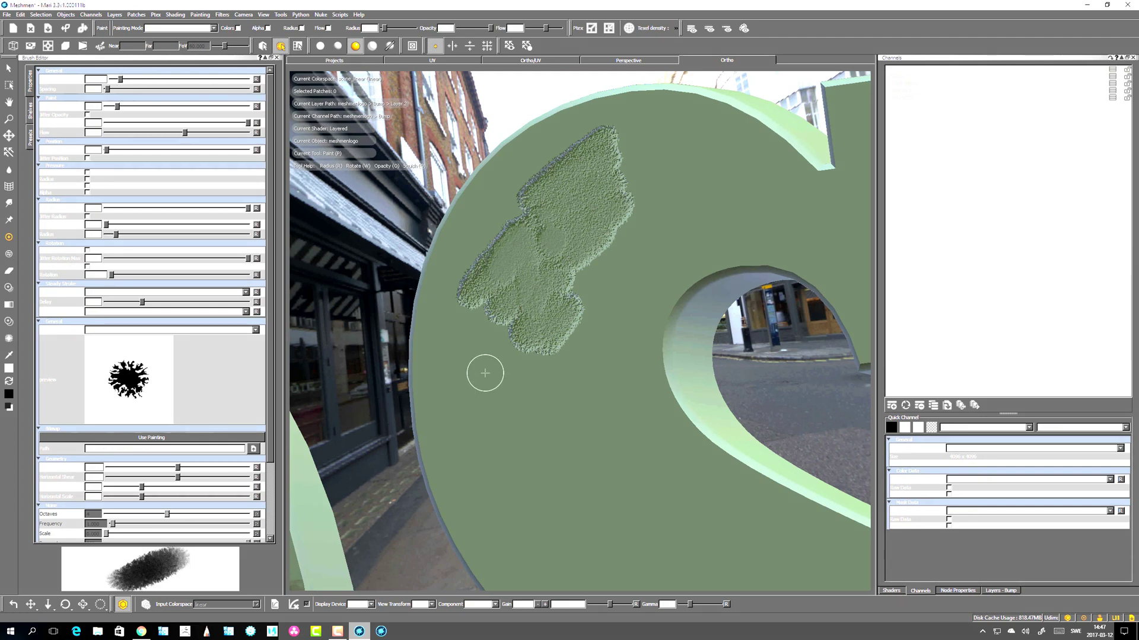
pyautogui.moveTo(483, 381)
pyautogui.mouseDown()
pyautogui.moveTo(472, 480)
pyautogui.moveTo(487, 348)
pyautogui.moveTo(505, 468)
pyautogui.mouseUp()
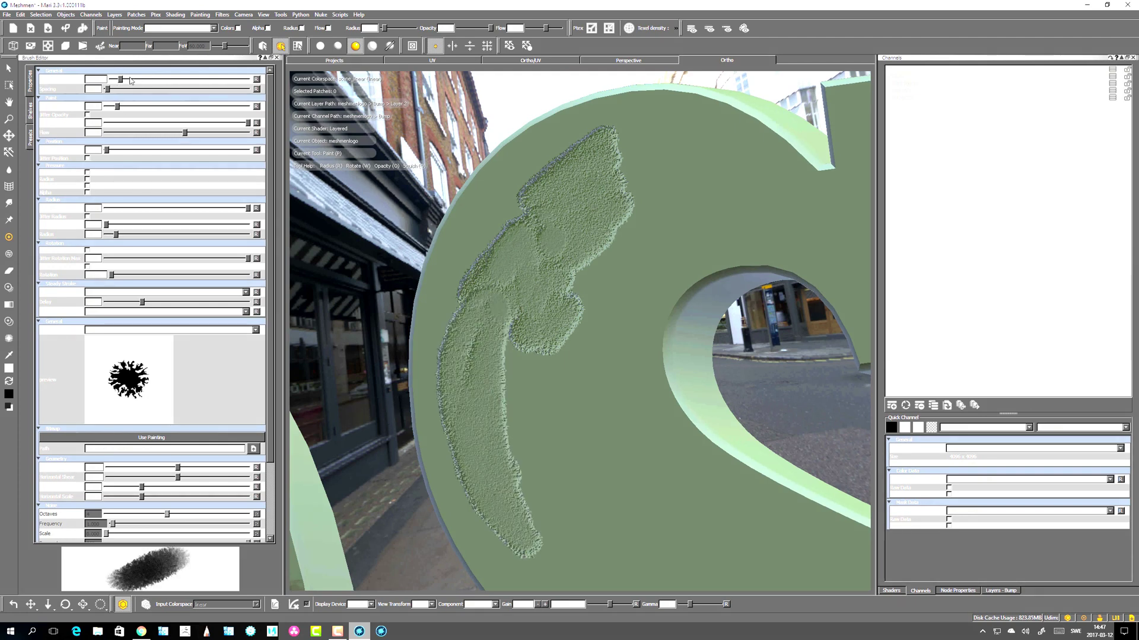
# Raise the splatter brush's noise, try a stroke beside the others, and undo the test strokes.
pyautogui.moveTo(120, 79); pyautogui.dragTo(198, 79)
pyautogui.moveTo(574, 459)
pyautogui.mouseDown()
pyautogui.moveTo(542, 399)
pyautogui.moveTo(546, 444)
pyautogui.moveTo(529, 356)
pyautogui.moveTo(447, 385)
pyautogui.moveTo(584, 351)
pyautogui.moveTo(536, 384)
pyautogui.mouseUp()
pyautogui.hotkey('ctrl', 'z')
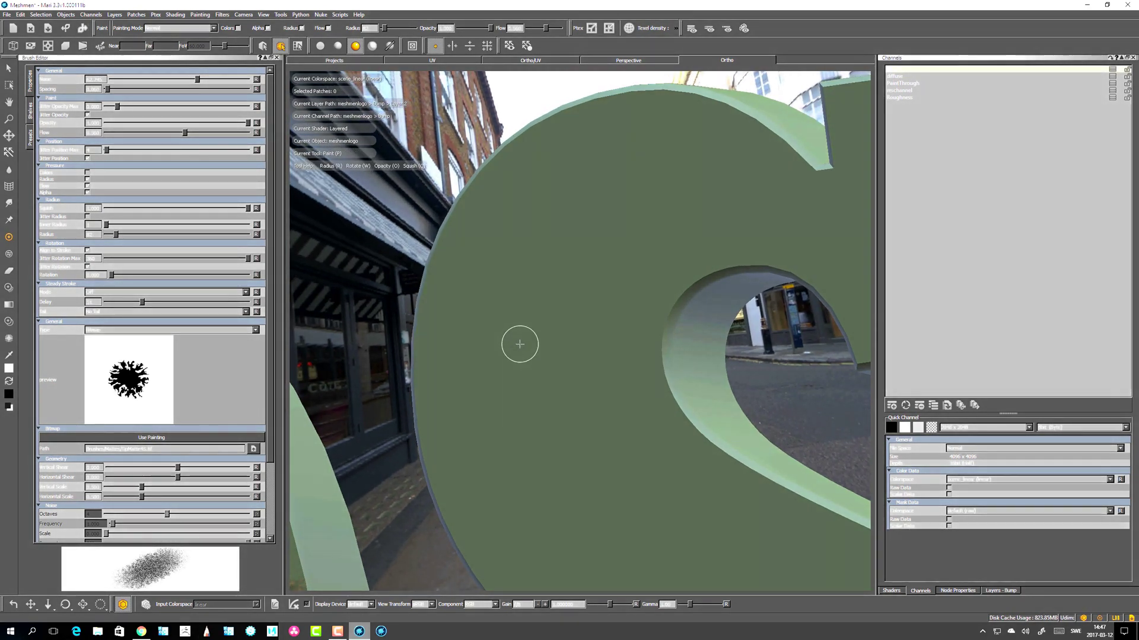
# Load the pepper brush from the Organic Brushes shelf and paint test strokes before and after raising its noise.
pyautogui.press('k')
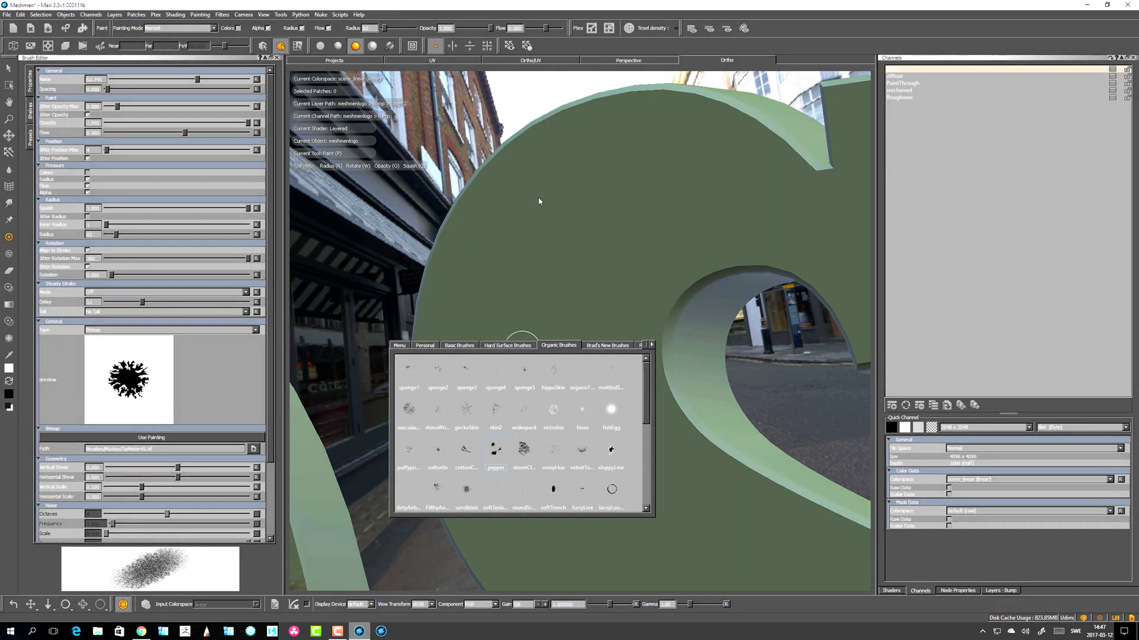
pyautogui.moveTo(554, 276)
pyautogui.mouseDown()
pyautogui.moveTo(528, 411)
pyautogui.moveTo(475, 288)
pyautogui.moveTo(504, 372)
pyautogui.mouseUp()
pyautogui.moveTo(113, 81); pyautogui.dragTo(206, 80)
pyautogui.moveTo(550, 256)
pyautogui.mouseDown()
pyautogui.moveTo(588, 279)
pyautogui.moveTo(637, 461)
pyautogui.moveTo(571, 287)
pyautogui.mouseUp()
# Lower the pepper brush's noise to about 4.7, paint a test stroke, and clear the test paint.
pyautogui.moveTo(209, 81); pyautogui.dragTo(117, 86)
pyautogui.moveTo(477, 234)
pyautogui.mouseDown()
pyautogui.moveTo(522, 306)
pyautogui.moveTo(483, 405)
pyautogui.mouseUp()
pyautogui.hotkey('ctrl', 'shift', 'c')
# Increase the pepper brush's spacing to 1.460, then brighten the viewport's gain and restore it.
pyautogui.moveTo(119, 91); pyautogui.dragTo(148, 89)
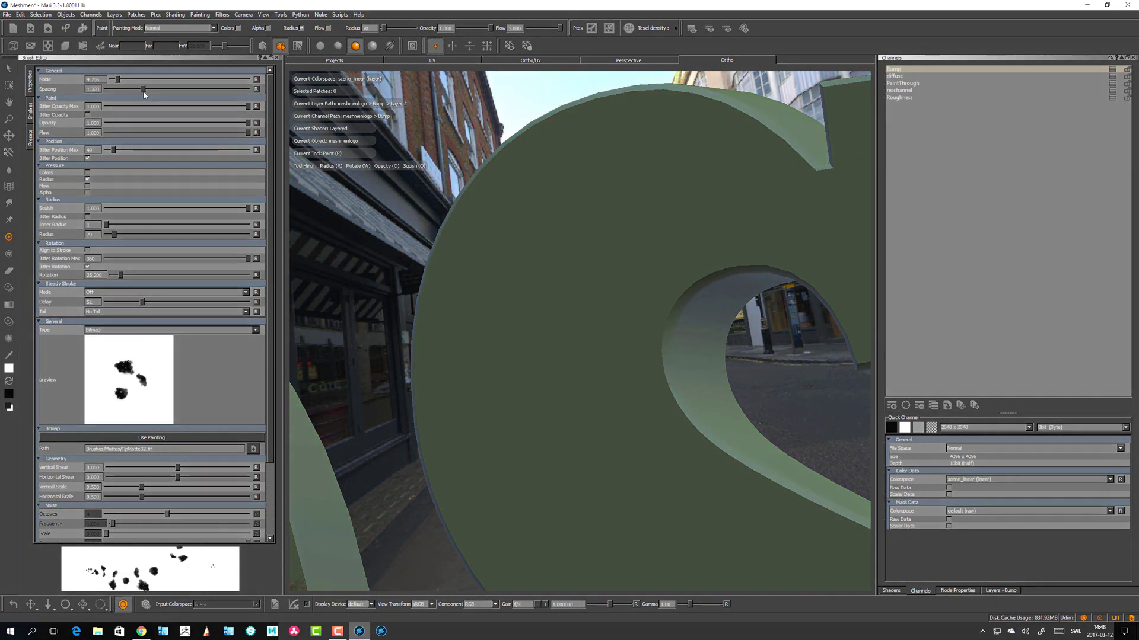
pyautogui.press('+')
pyautogui.press('+')
pyautogui.press('+')
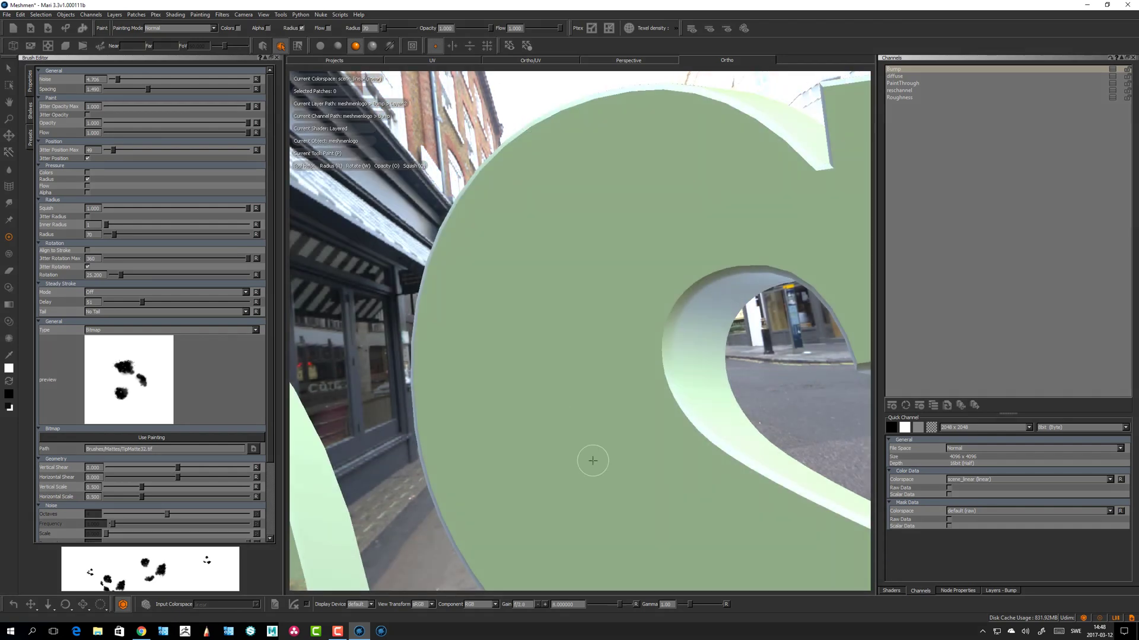
pyautogui.click(635, 605)
# Paint trial strokes of widely spaced pepper specks, clear them, and paint a fresh stroke along the letter's curve.
pyautogui.moveTo(555, 445); pyautogui.dragTo(516, 310)
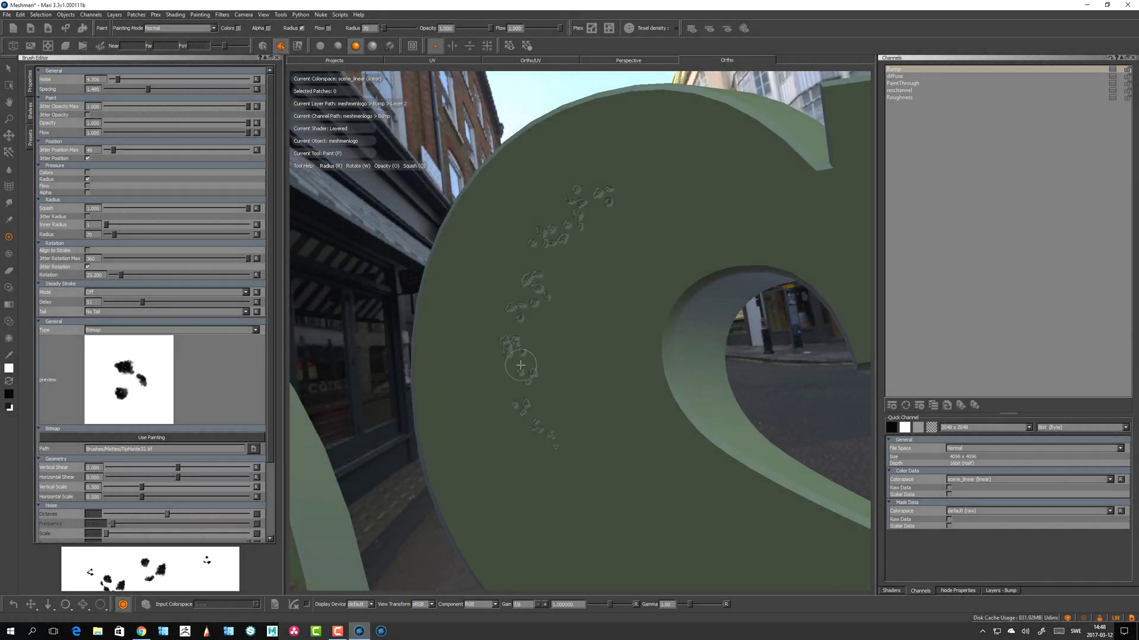
pyautogui.moveTo(549, 434)
pyautogui.mouseDown()
pyautogui.moveTo(514, 264)
pyautogui.moveTo(533, 368)
pyautogui.moveTo(517, 274)
pyautogui.mouseUp()
pyautogui.press('BackSpace')
pyautogui.moveTo(558, 498)
pyautogui.mouseDown()
pyautogui.moveTo(514, 343)
pyautogui.moveTo(657, 189)
pyautogui.mouseUp()
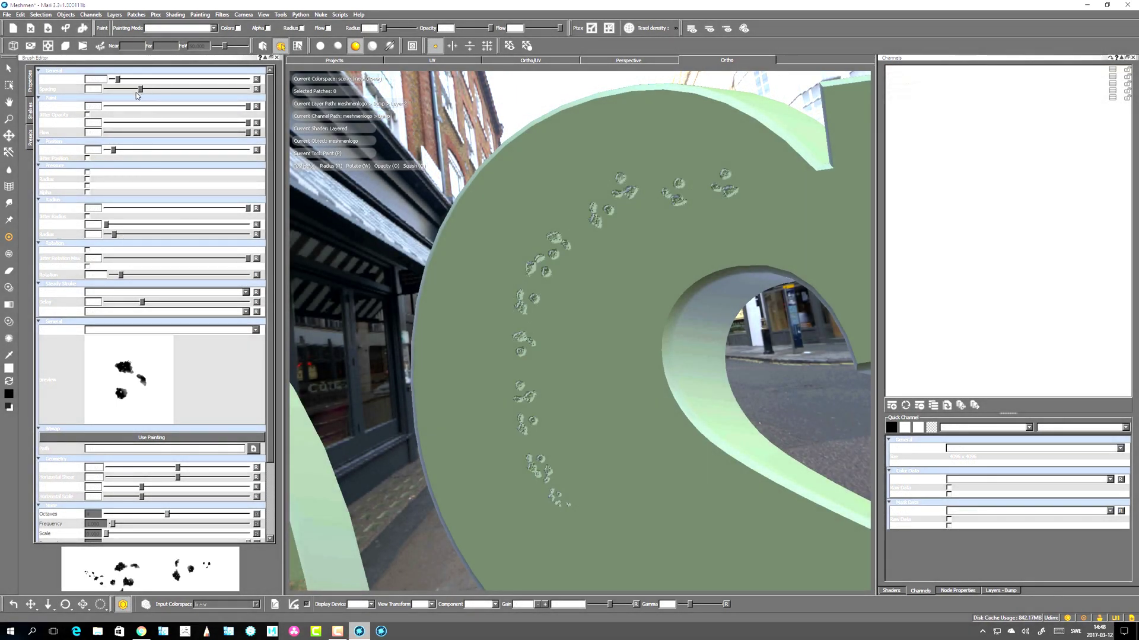
# Lower the pepper brush's spacing and paint two dense speckled strokes along the letter's curve.
pyautogui.moveTo(136, 90); pyautogui.dragTo(112, 90)
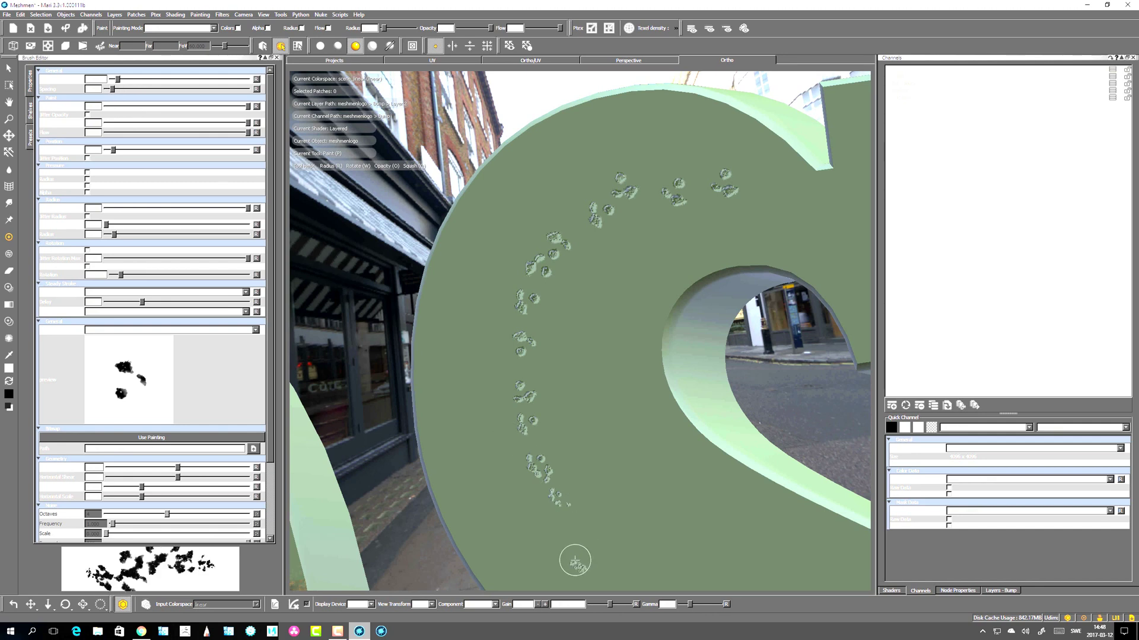
pyautogui.moveTo(554, 537); pyautogui.dragTo(601, 186)
pyautogui.moveTo(593, 546); pyautogui.dragTo(598, 243)
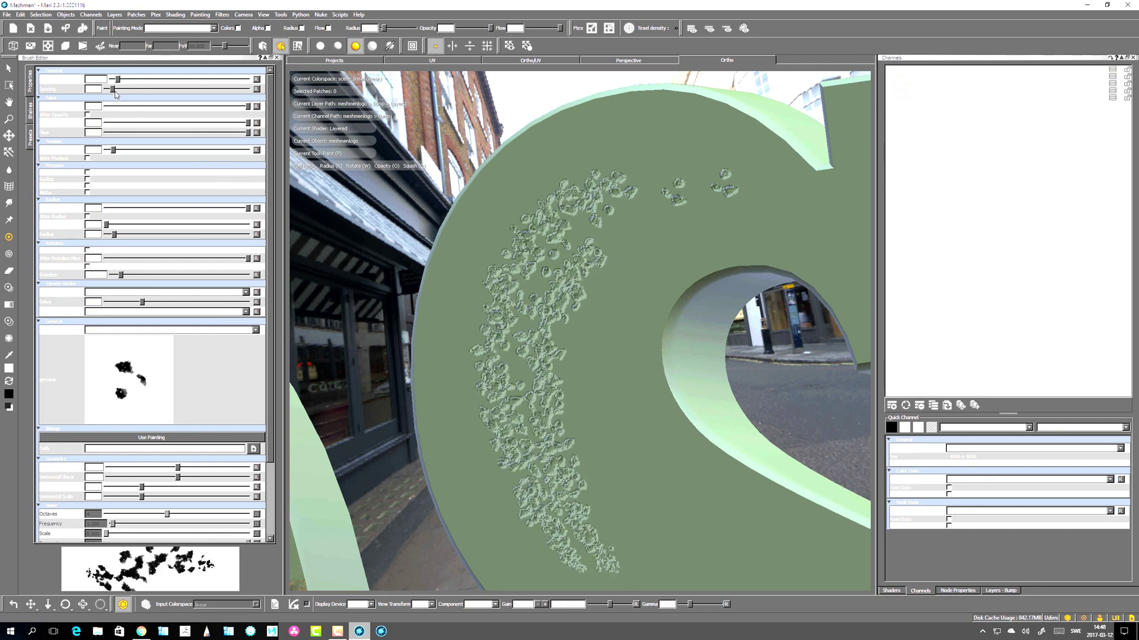
# Try the pepper brush at wide and minimum spacing, then clear the paint and brush dense strokes along the letter's curve.
pyautogui.moveTo(113, 90); pyautogui.dragTo(154, 88)
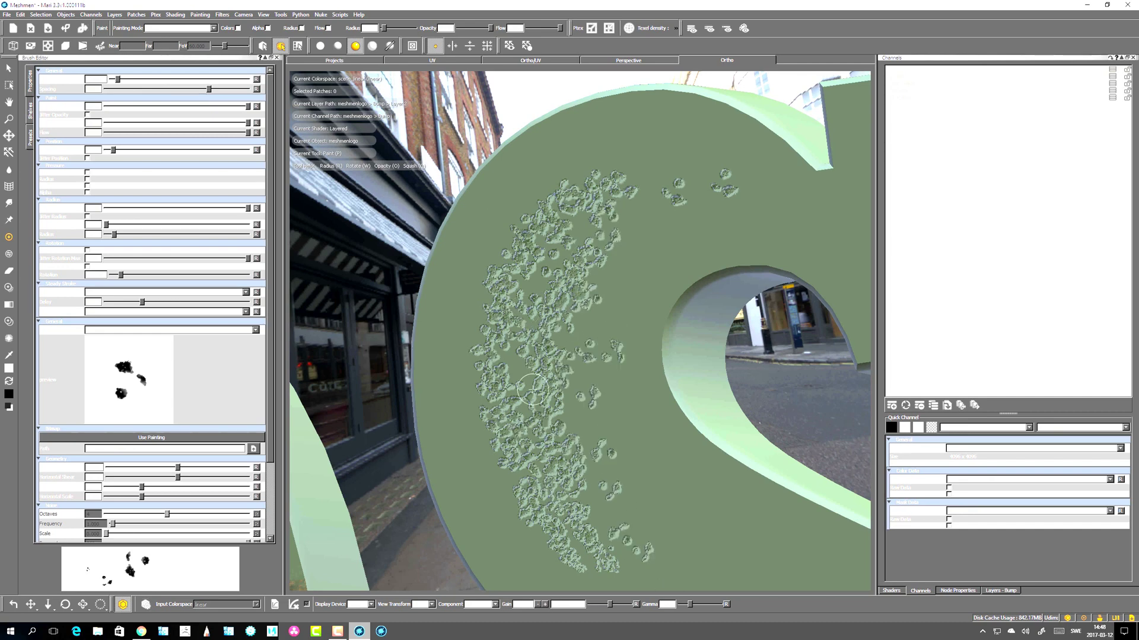
pyautogui.moveTo(197, 93); pyautogui.dragTo(106, 98)
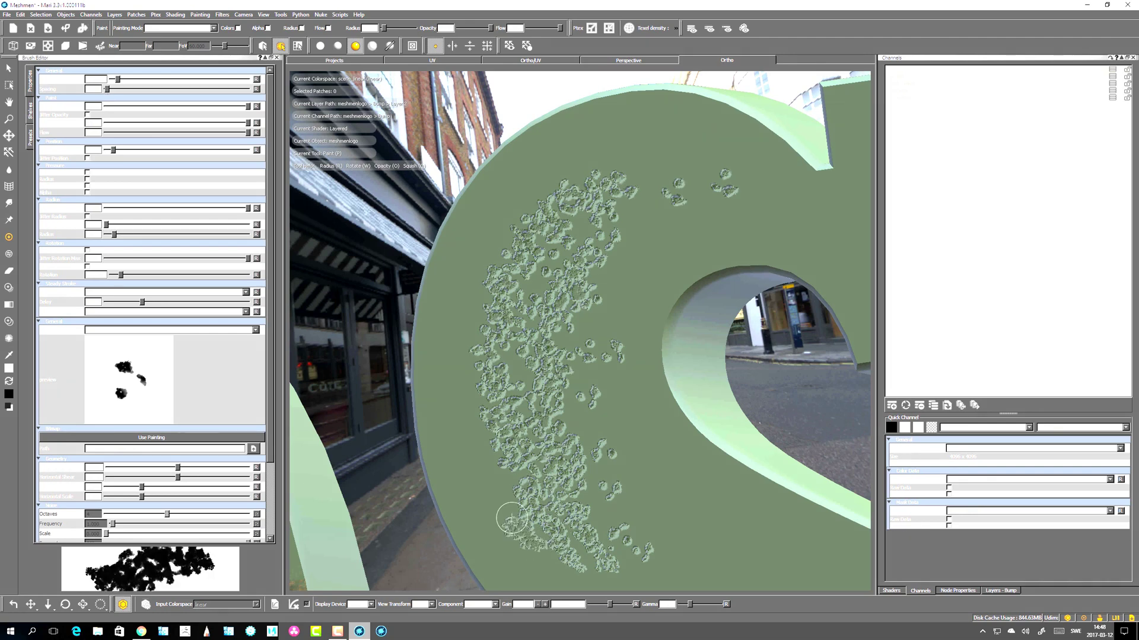
pyautogui.press('BackSpace')
pyautogui.moveTo(614, 519)
pyautogui.mouseDown()
pyautogui.moveTo(531, 344)
pyautogui.moveTo(519, 255)
pyautogui.moveTo(563, 332)
pyautogui.moveTo(518, 286)
pyautogui.moveTo(481, 451)
pyautogui.moveTo(498, 401)
pyautogui.moveTo(599, 415)
pyautogui.moveTo(683, 513)
pyautogui.moveTo(570, 468)
pyautogui.moveTo(608, 267)
pyautogui.moveTo(517, 318)
pyautogui.mouseUp()
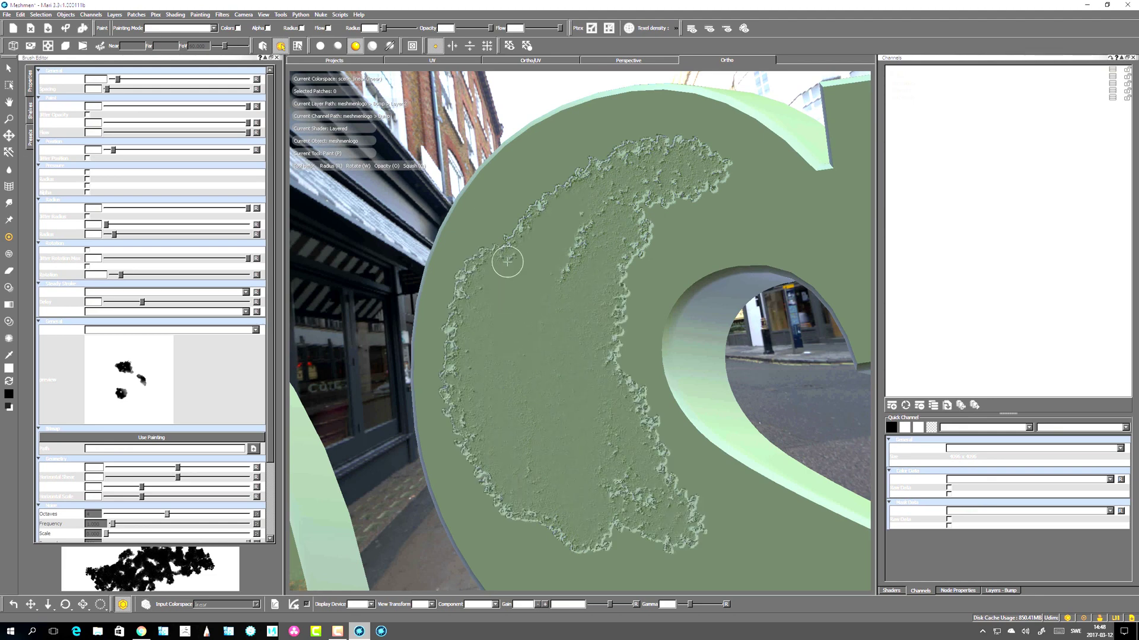
pyautogui.moveTo(508, 261)
pyautogui.mouseDown()
pyautogui.moveTo(553, 198)
pyautogui.moveTo(568, 270)
pyautogui.mouseUp()
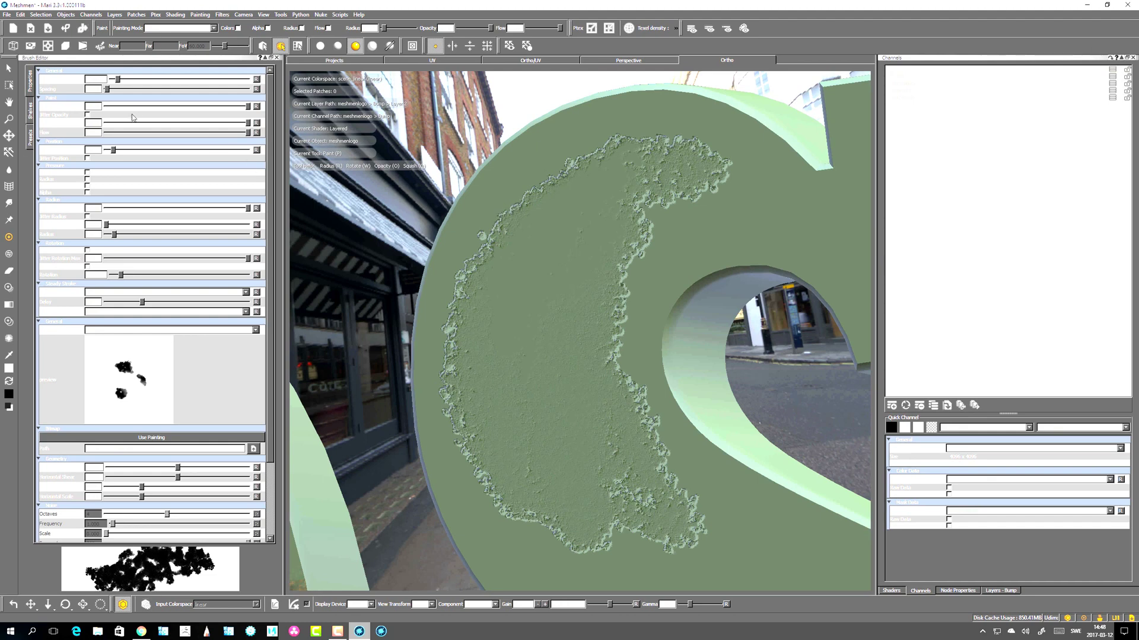
# Raise the brush's spacing slightly and lower Jitter Opacity Max to about 0.36, undoing the test strokes.
pyautogui.moveTo(107, 89); pyautogui.dragTo(115, 89)
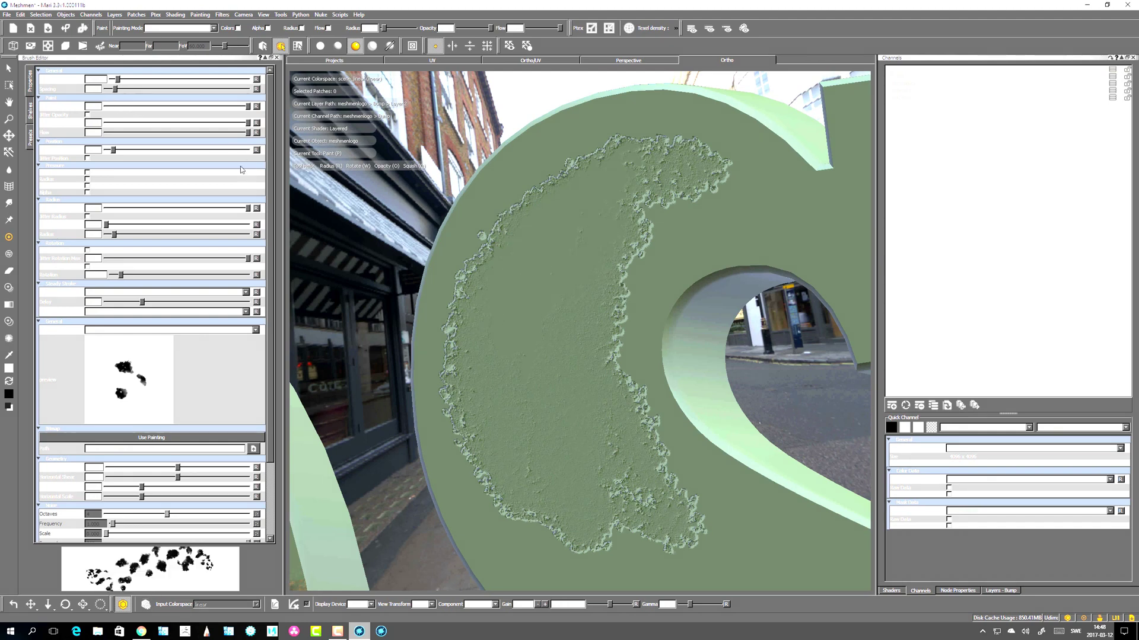
pyautogui.moveTo(248, 107); pyautogui.dragTo(137, 108)
pyautogui.hotkey('ctrl', 'z')
pyautogui.moveTo(492, 385)
pyautogui.mouseDown()
pyautogui.moveTo(486, 278)
pyautogui.moveTo(570, 308)
pyautogui.moveTo(557, 361)
pyautogui.mouseUp()
pyautogui.moveTo(142, 107)
pyautogui.mouseDown()
pyautogui.moveTo(168, 109)
pyautogui.moveTo(159, 108)
pyautogui.mouseUp()
pyautogui.moveTo(576, 208); pyautogui.dragTo(540, 290)
pyautogui.hotkey('ctrl', 'z')
pyautogui.hotkey('ctrl', 'z')
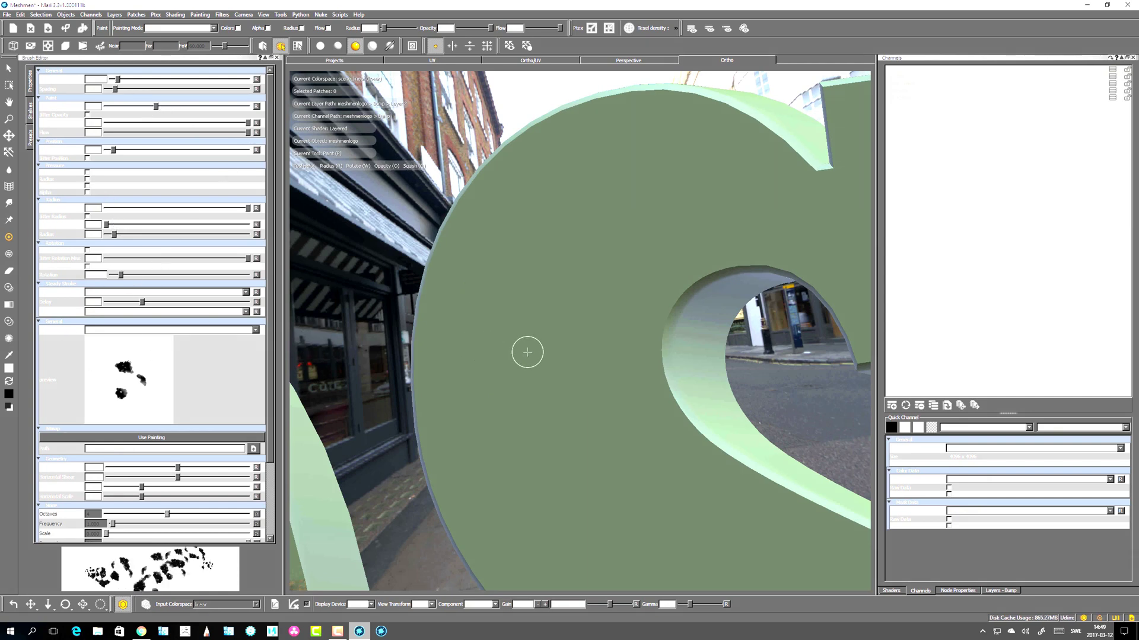
# Paint a trial patch of specks with the opacity jitter, undo it, and paint a smaller patch on the letter's face.
pyautogui.moveTo(527, 353)
pyautogui.mouseDown()
pyautogui.moveTo(499, 269)
pyautogui.moveTo(582, 282)
pyautogui.moveTo(505, 332)
pyautogui.moveTo(524, 395)
pyautogui.moveTo(471, 409)
pyautogui.moveTo(540, 435)
pyautogui.mouseUp()
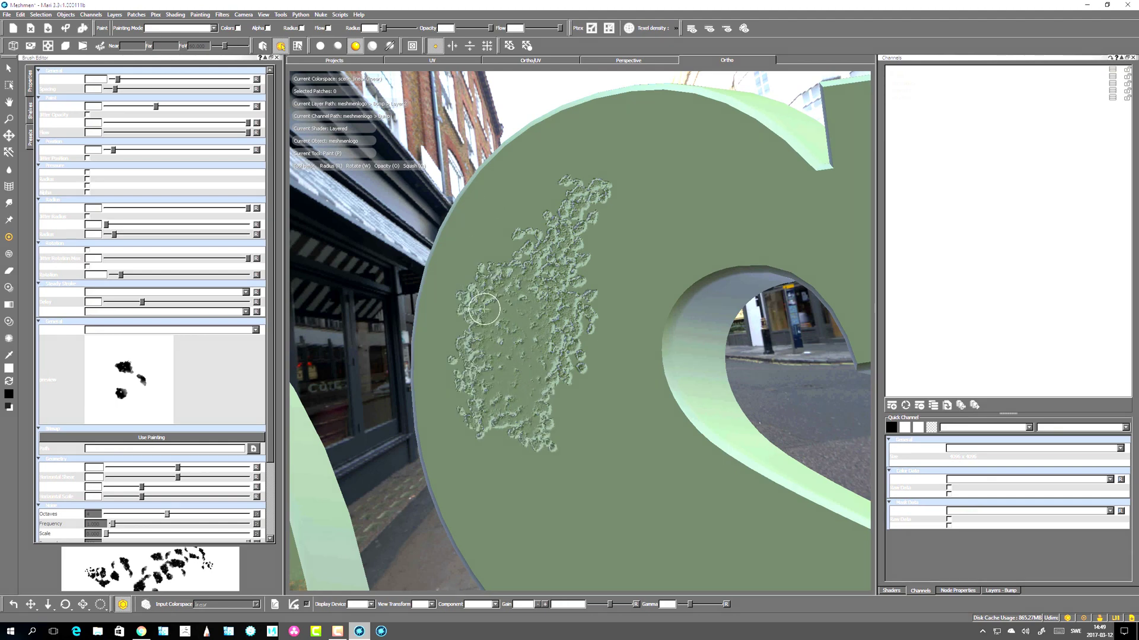
pyautogui.hotkey('ctrl', 'z')
pyautogui.moveTo(514, 342)
pyautogui.keyDown('alt'); pyautogui.mouseDown()
pyautogui.moveTo(523, 363)
pyautogui.moveTo(508, 287)
pyautogui.mouseUp(); pyautogui.keyUp('alt')
pyautogui.moveTo(509, 363)
pyautogui.mouseDown()
pyautogui.moveTo(558, 332)
pyautogui.moveTo(549, 300)
pyautogui.mouseUp()
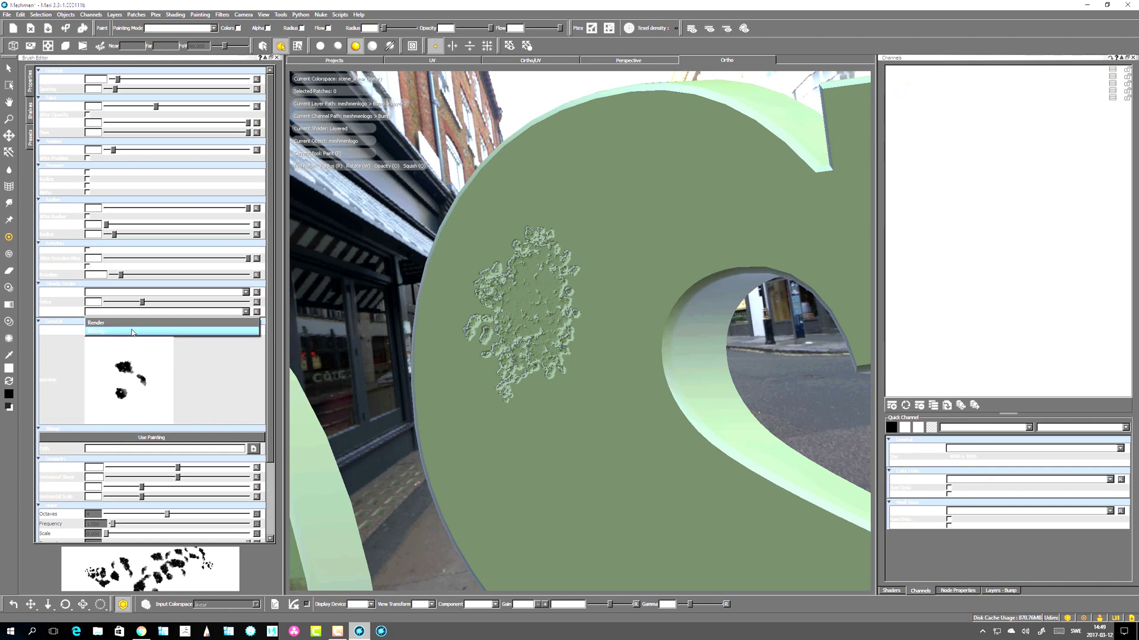
# Try the Render brush type with a test stroke, then switch back to Bitmap and paint specks beside it.
pyautogui.click(159, 324)
pyautogui.moveTo(574, 186)
pyautogui.mouseDown()
pyautogui.moveTo(606, 169)
pyautogui.moveTo(614, 261)
pyautogui.moveTo(480, 273)
pyautogui.mouseUp()
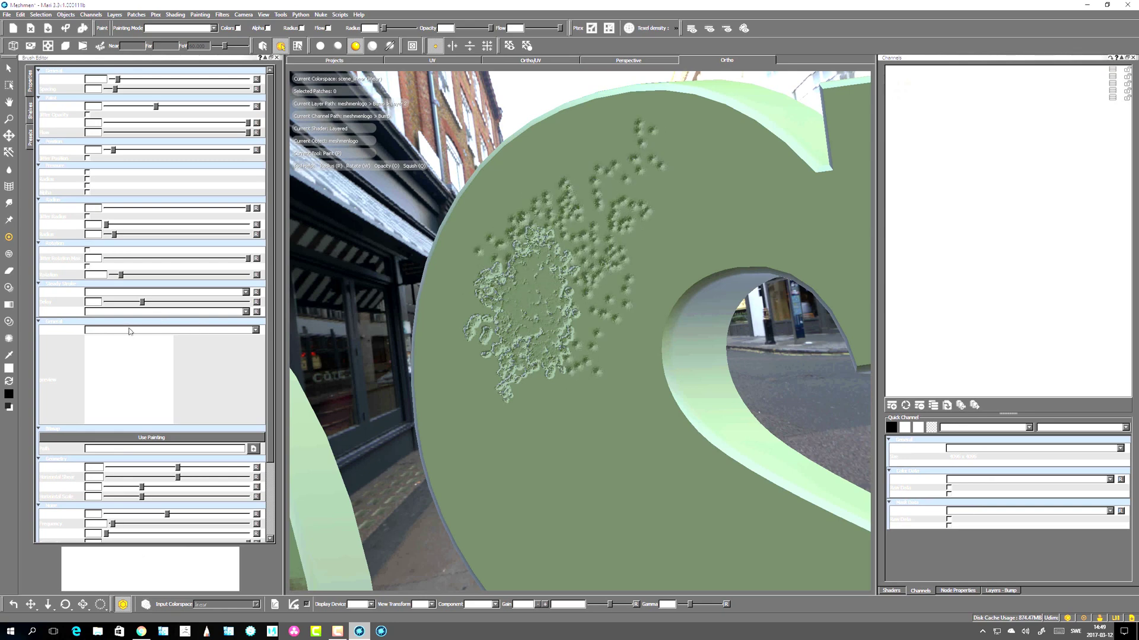
pyautogui.scroll(-1, 129, 331)
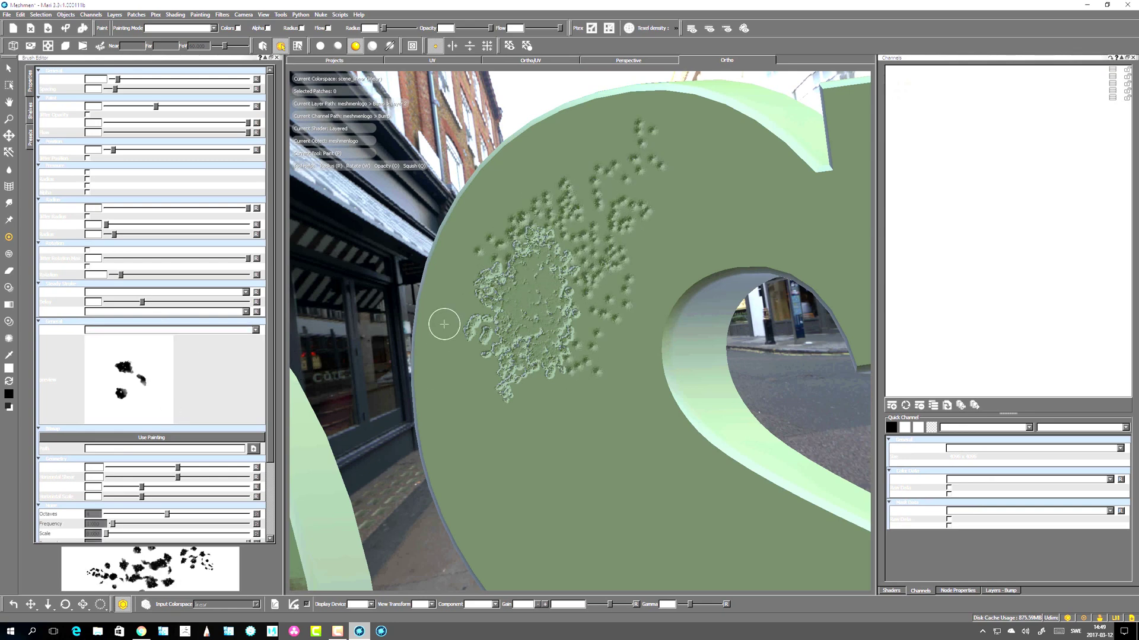
pyautogui.moveTo(444, 324)
pyautogui.mouseDown()
pyautogui.moveTo(466, 356)
pyautogui.moveTo(456, 415)
pyautogui.moveTo(534, 450)
pyautogui.moveTo(464, 331)
pyautogui.mouseUp()
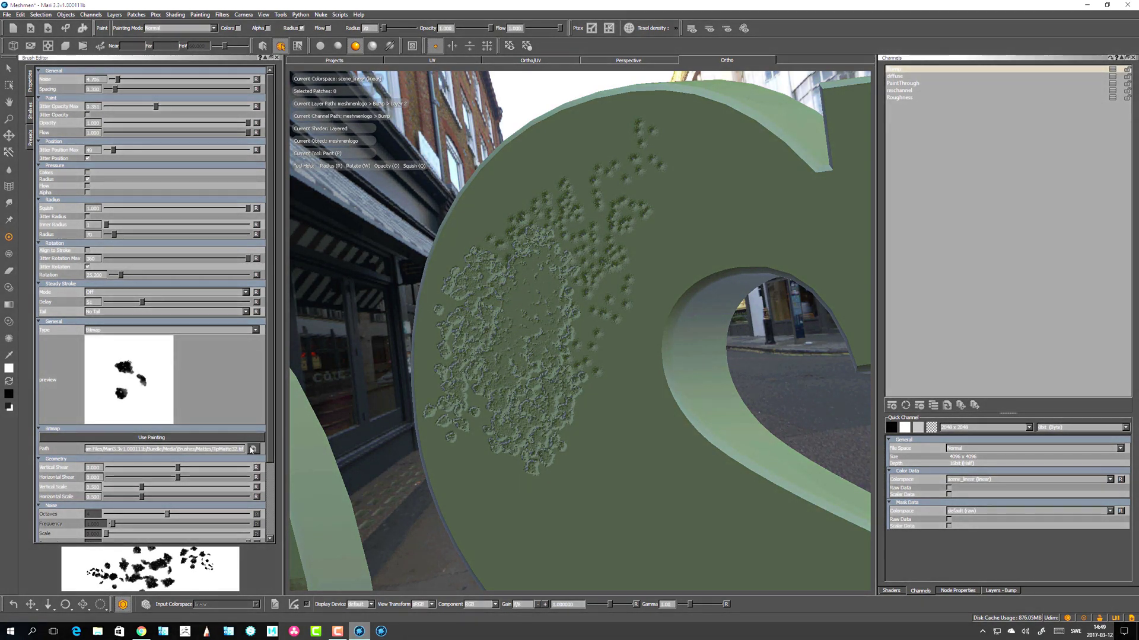
# Load uparrow.png from the desktop as the brush's bitmap and clear the test paint.
pyautogui.click(252, 449)
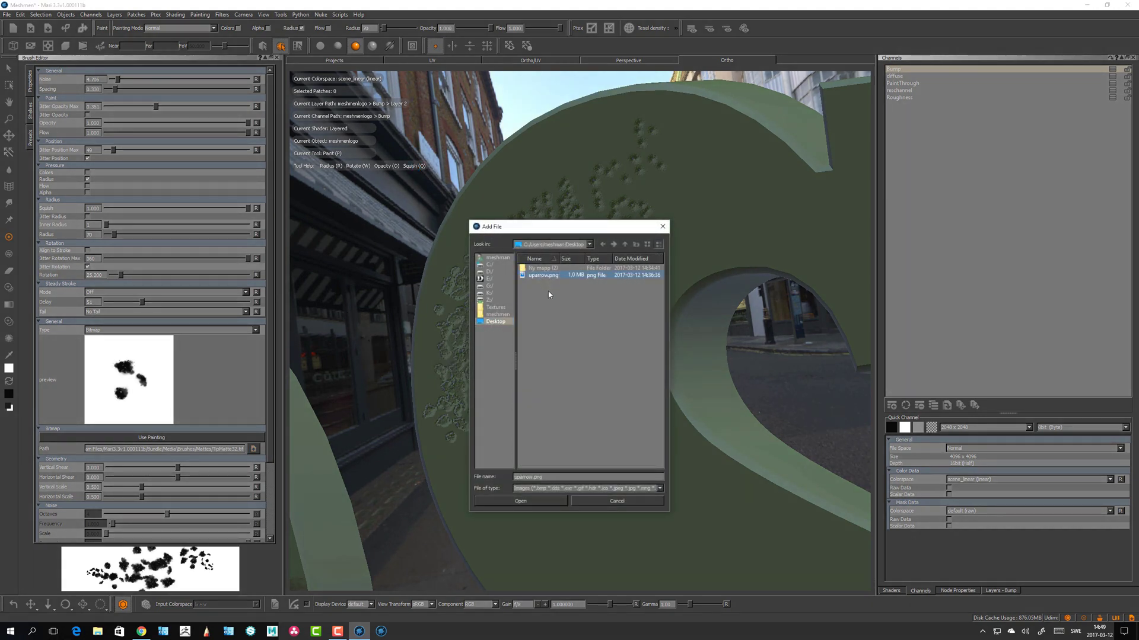
pyautogui.click(534, 503)
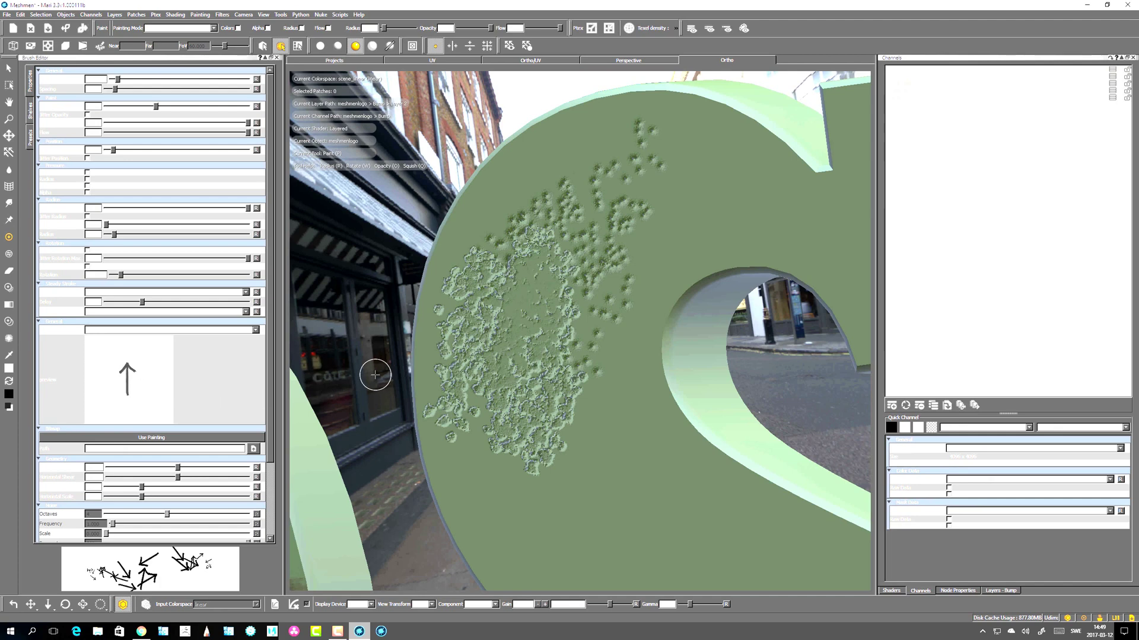
pyautogui.press('BackSpace')
# Paint and remove trial arrow strokes, then repaint them along the letter's curve with a larger brush radius.
pyautogui.moveTo(512, 468)
pyautogui.mouseDown()
pyautogui.moveTo(516, 414)
pyautogui.moveTo(598, 168)
pyautogui.mouseUp()
pyautogui.hotkey('ctrl', 'z')
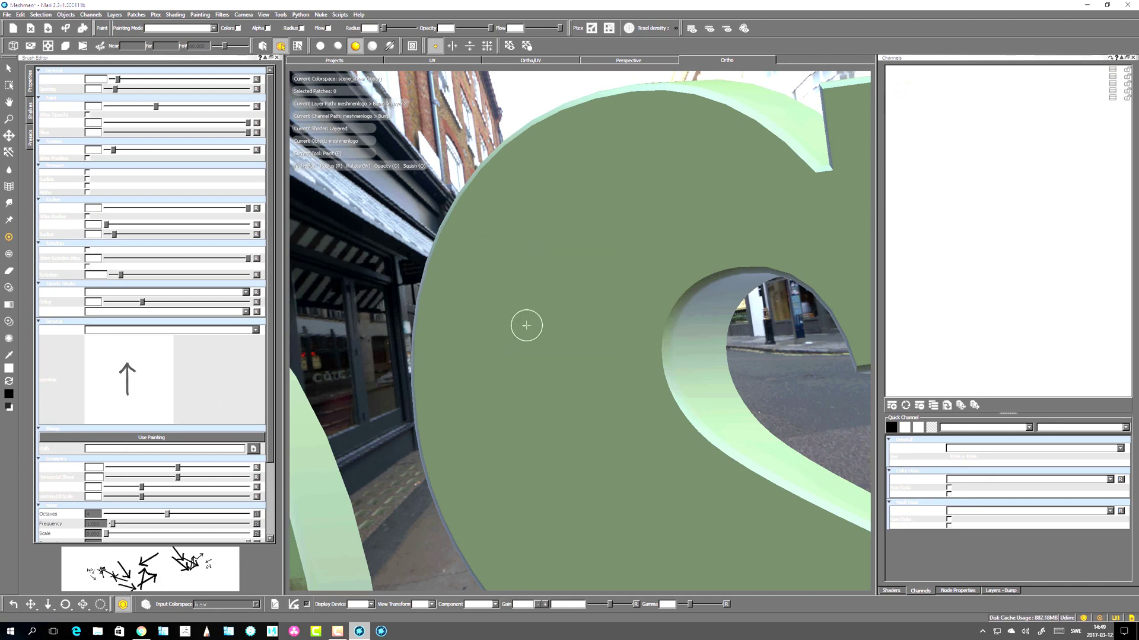
pyautogui.moveTo(537, 523)
pyautogui.mouseDown()
pyautogui.moveTo(503, 348)
pyautogui.moveTo(579, 229)
pyautogui.moveTo(505, 346)
pyautogui.moveTo(526, 474)
pyautogui.moveTo(528, 344)
pyautogui.moveTo(557, 264)
pyautogui.moveTo(517, 363)
pyautogui.moveTo(500, 230)
pyautogui.moveTo(496, 246)
pyautogui.mouseUp()
pyautogui.press('BackSpace')
pyautogui.moveTo(528, 432)
pyautogui.mouseDown()
pyautogui.moveTo(514, 318)
pyautogui.moveTo(622, 201)
pyautogui.moveTo(546, 409)
pyautogui.moveTo(470, 368)
pyautogui.moveTo(584, 475)
pyautogui.mouseUp()
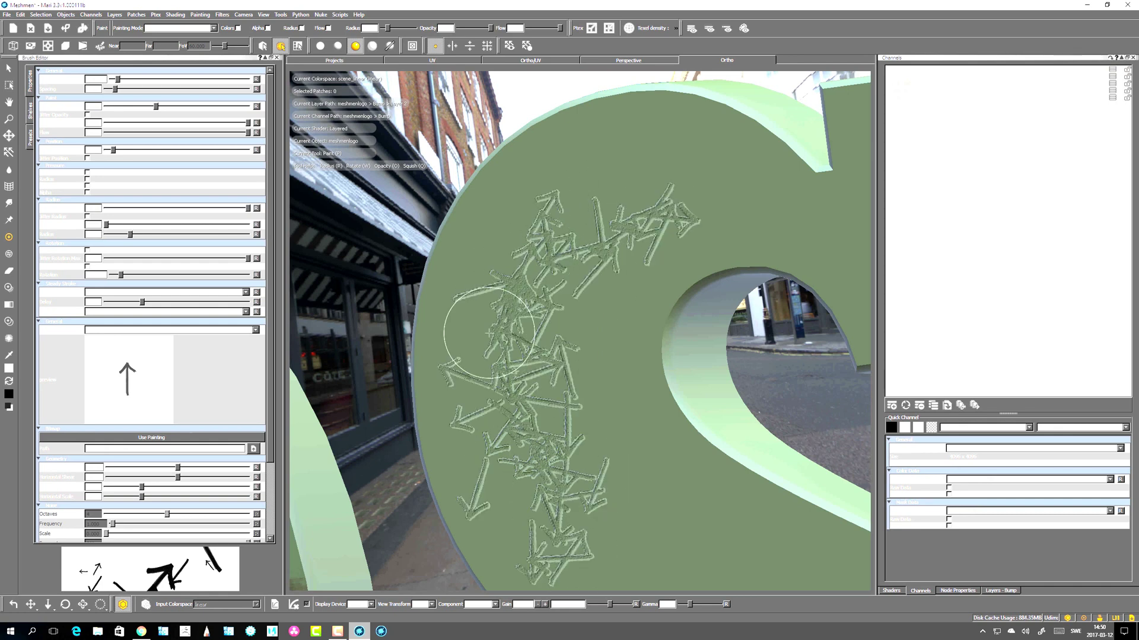
# Clear the arrows and repeatedly paint and clear large arrow strokes along the letter's curve.
pyautogui.press('BackSpace')
pyautogui.moveTo(539, 402)
pyautogui.mouseDown()
pyautogui.moveTo(526, 355)
pyautogui.moveTo(554, 275)
pyautogui.moveTo(553, 446)
pyautogui.mouseUp()
pyautogui.press('BackSpace')
pyautogui.moveTo(602, 554)
pyautogui.mouseDown()
pyautogui.moveTo(534, 267)
pyautogui.moveTo(660, 230)
pyautogui.mouseUp()
pyautogui.press('BackSpace')
pyautogui.moveTo(587, 522)
pyautogui.mouseDown()
pyautogui.moveTo(534, 452)
pyautogui.moveTo(642, 178)
pyautogui.moveTo(694, 221)
pyautogui.mouseUp()
pyautogui.press('BackSpace')
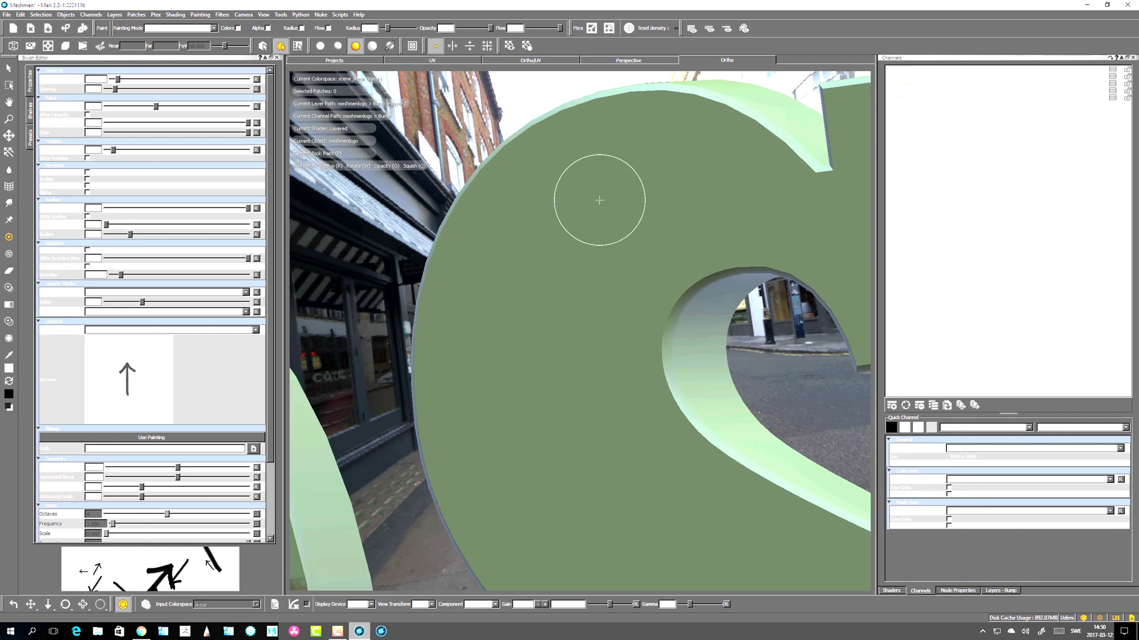
# Paint further test strokes of arrows on the letter's face to try the rotation jitter, clearing each one.
pyautogui.moveTo(581, 386); pyautogui.dragTo(593, 290)
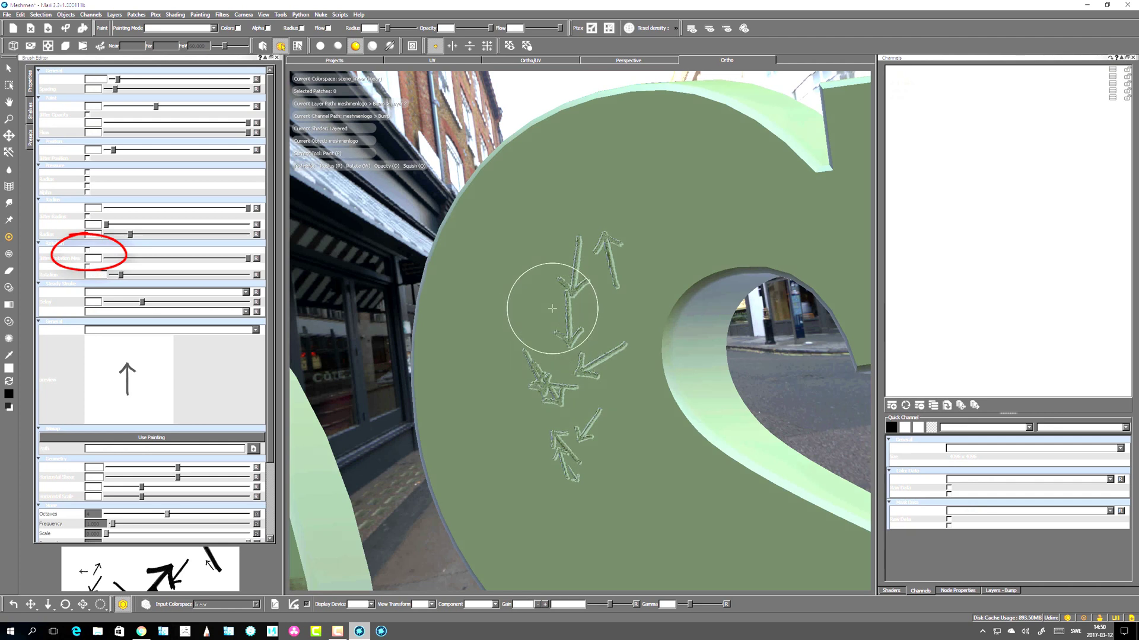
pyautogui.press('BackSpace')
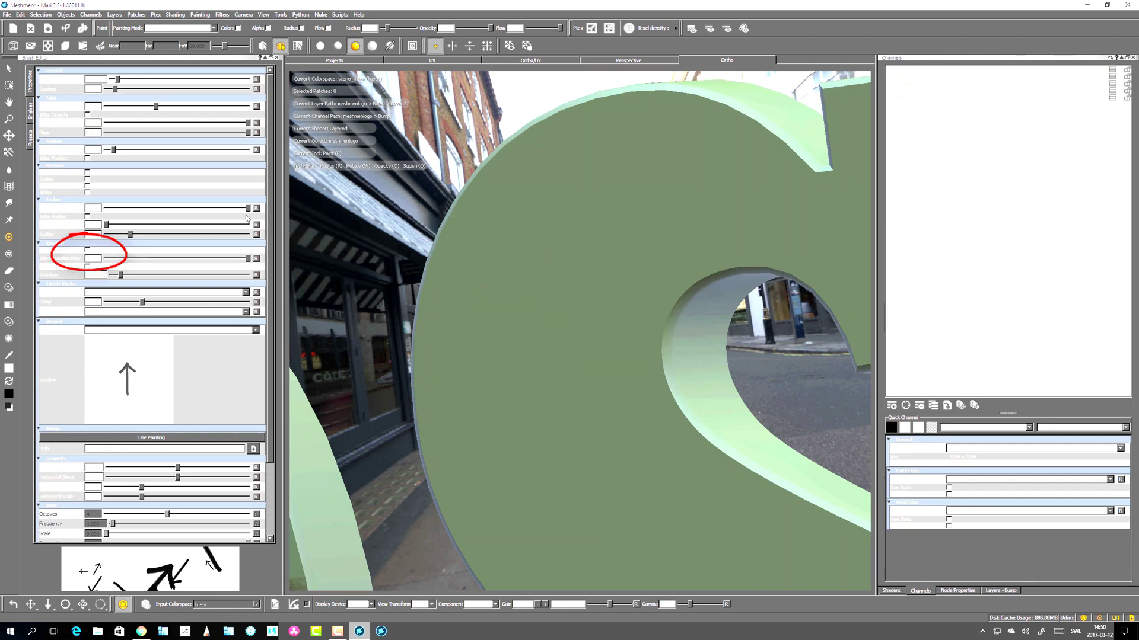
pyautogui.moveTo(630, 539)
pyautogui.mouseDown()
pyautogui.moveTo(528, 305)
pyautogui.moveTo(669, 173)
pyautogui.moveTo(658, 206)
pyautogui.mouseUp()
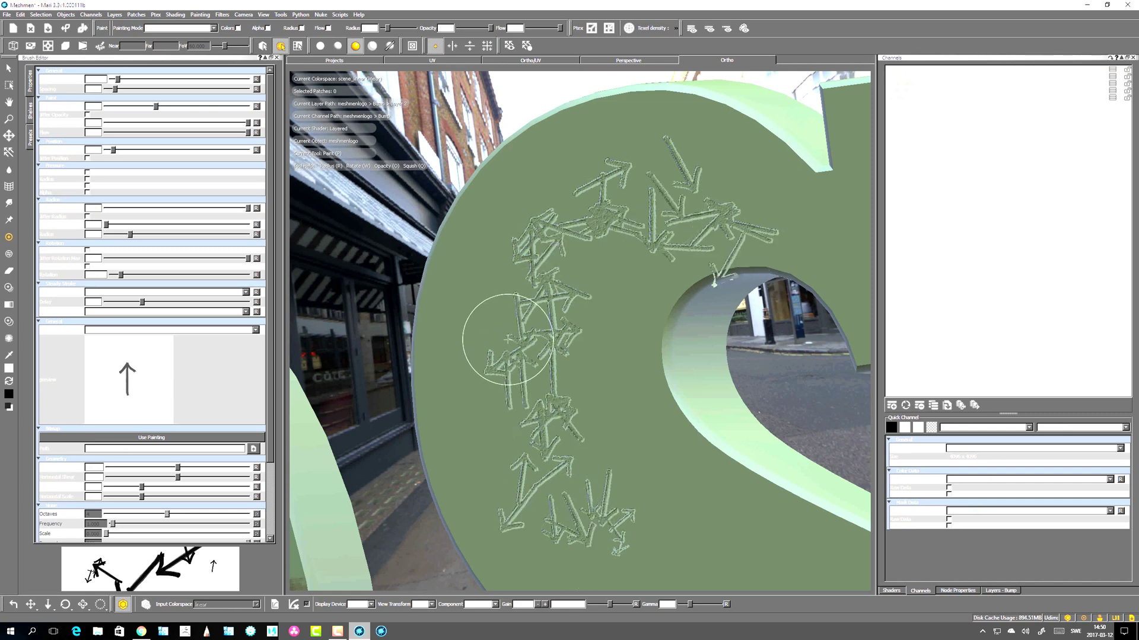
pyautogui.press('BackSpace')
pyautogui.moveTo(559, 398)
pyautogui.mouseDown()
pyautogui.moveTo(542, 462)
pyautogui.moveTo(731, 185)
pyautogui.moveTo(582, 531)
pyautogui.mouseUp()
pyautogui.press('BackSpace')
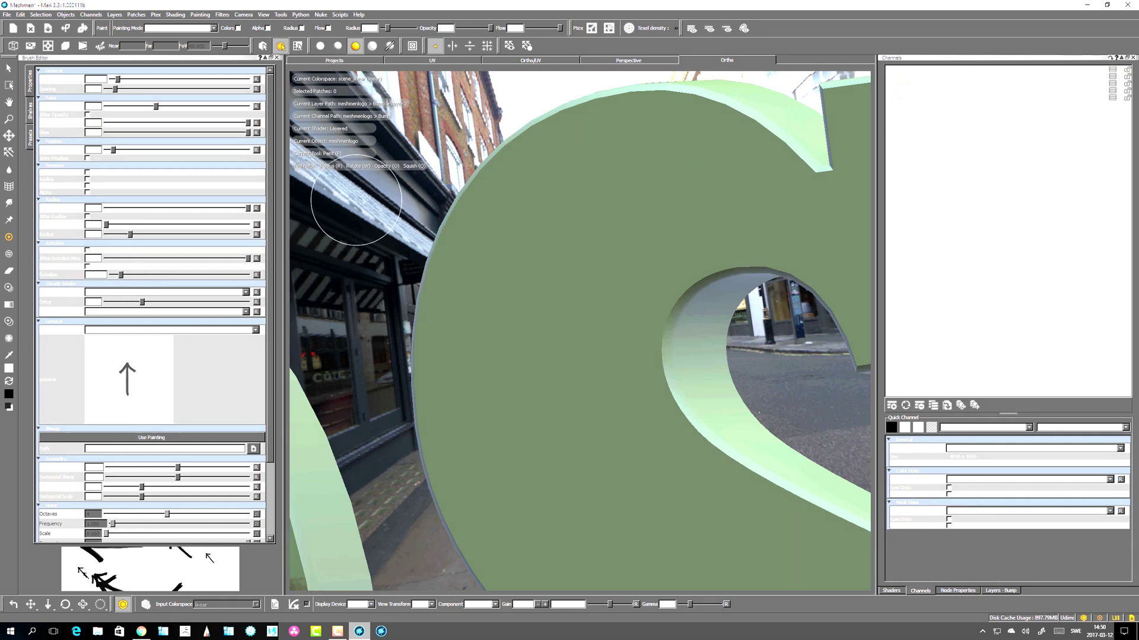
# Paint test strokes of arrows aligned to the stroke direction along the letter's curve and clear them.
pyautogui.moveTo(542, 450)
pyautogui.mouseDown()
pyautogui.moveTo(536, 261)
pyautogui.moveTo(670, 175)
pyautogui.moveTo(534, 483)
pyautogui.moveTo(539, 241)
pyautogui.moveTo(653, 183)
pyautogui.moveTo(547, 385)
pyautogui.mouseUp()
pyautogui.press('BackSpace')
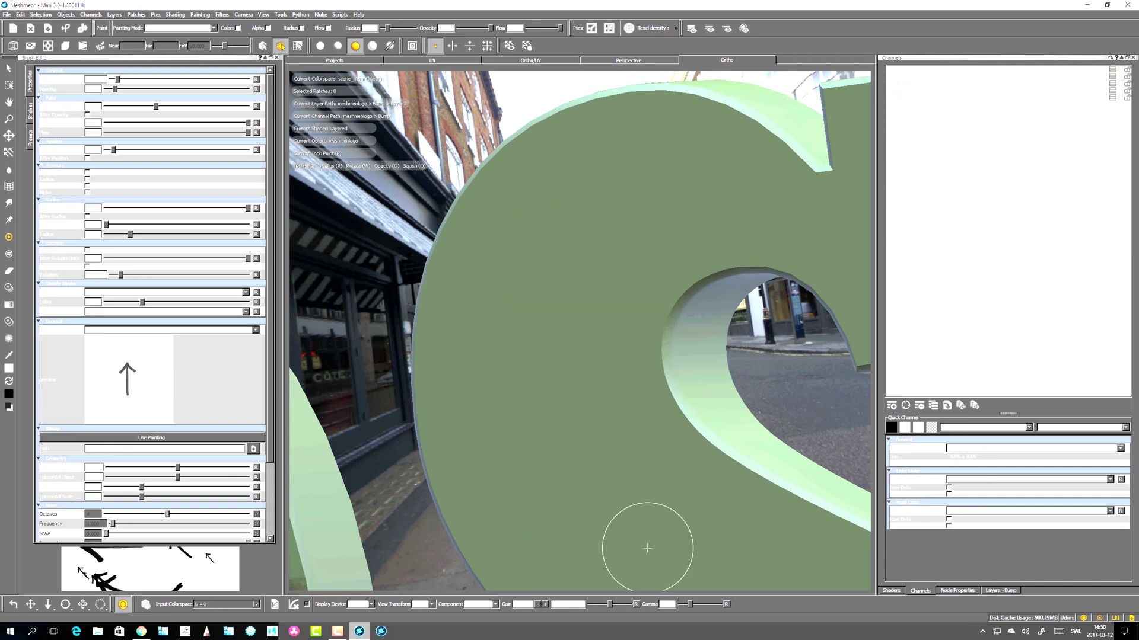
pyautogui.moveTo(639, 546)
pyautogui.mouseDown()
pyautogui.moveTo(508, 381)
pyautogui.moveTo(617, 165)
pyautogui.moveTo(711, 194)
pyautogui.mouseUp()
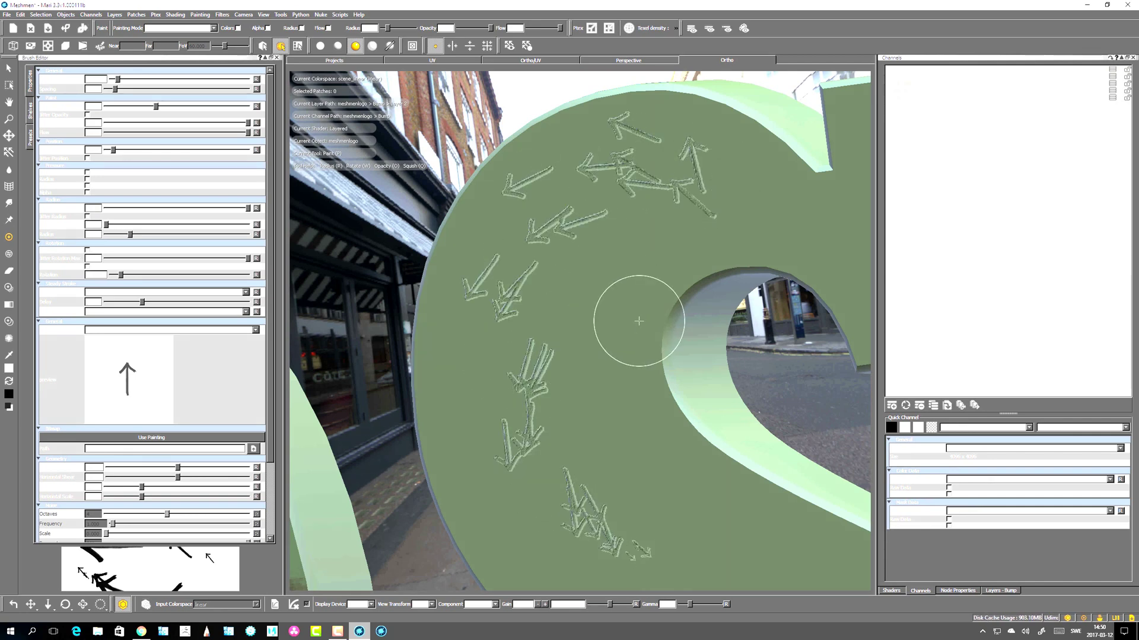
pyautogui.moveTo(600, 482)
pyautogui.mouseDown()
pyautogui.moveTo(504, 368)
pyautogui.moveTo(671, 196)
pyautogui.moveTo(580, 386)
pyautogui.moveTo(695, 186)
pyautogui.mouseUp()
pyautogui.press('BackSpace')
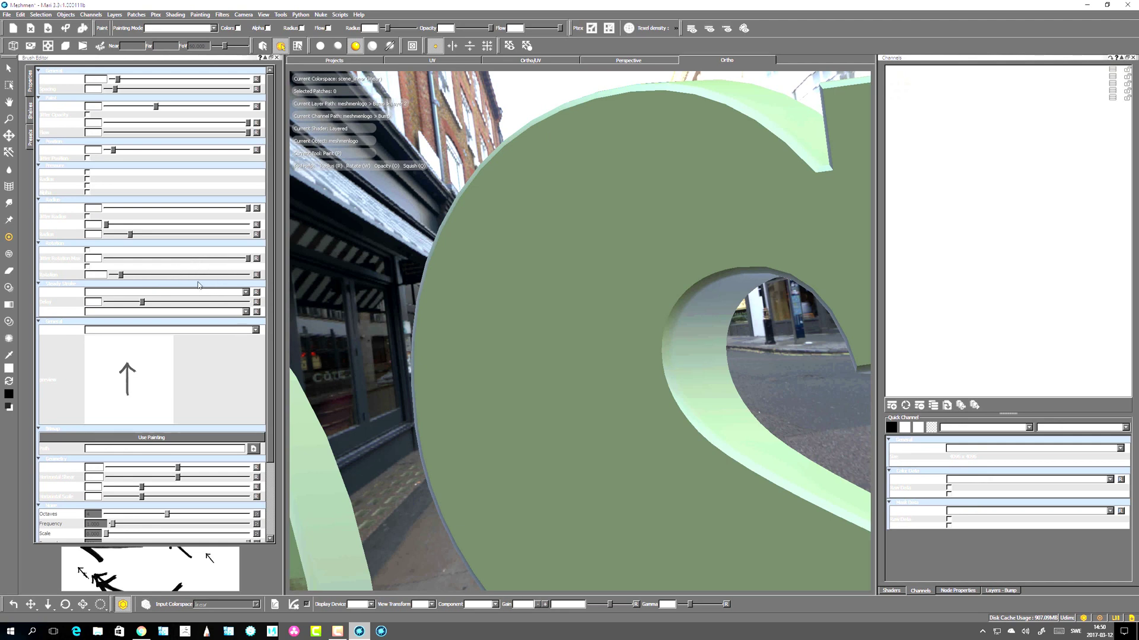
# Increase the brush's rotation until the arrows point along the stroke direction, checking with test strokes and clearing them.
pyautogui.moveTo(121, 280); pyautogui.dragTo(170, 276)
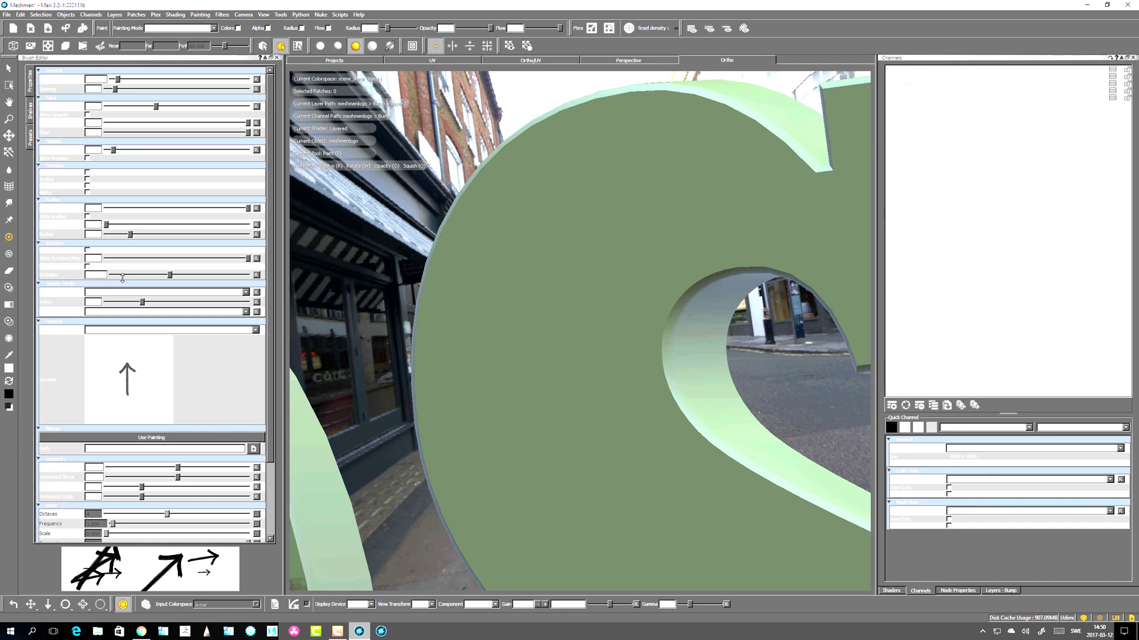
pyautogui.moveTo(170, 276); pyautogui.dragTo(179, 276)
pyautogui.moveTo(614, 483)
pyautogui.mouseDown()
pyautogui.moveTo(549, 394)
pyautogui.moveTo(595, 193)
pyautogui.moveTo(754, 205)
pyautogui.mouseUp()
pyautogui.moveTo(570, 546)
pyautogui.mouseDown()
pyautogui.moveTo(489, 408)
pyautogui.moveTo(694, 196)
pyautogui.moveTo(706, 205)
pyautogui.mouseUp()
pyautogui.moveTo(569, 526)
pyautogui.mouseDown()
pyautogui.moveTo(623, 187)
pyautogui.moveTo(676, 187)
pyautogui.moveTo(591, 183)
pyautogui.moveTo(680, 163)
pyautogui.mouseUp()
pyautogui.press('BackSpace')
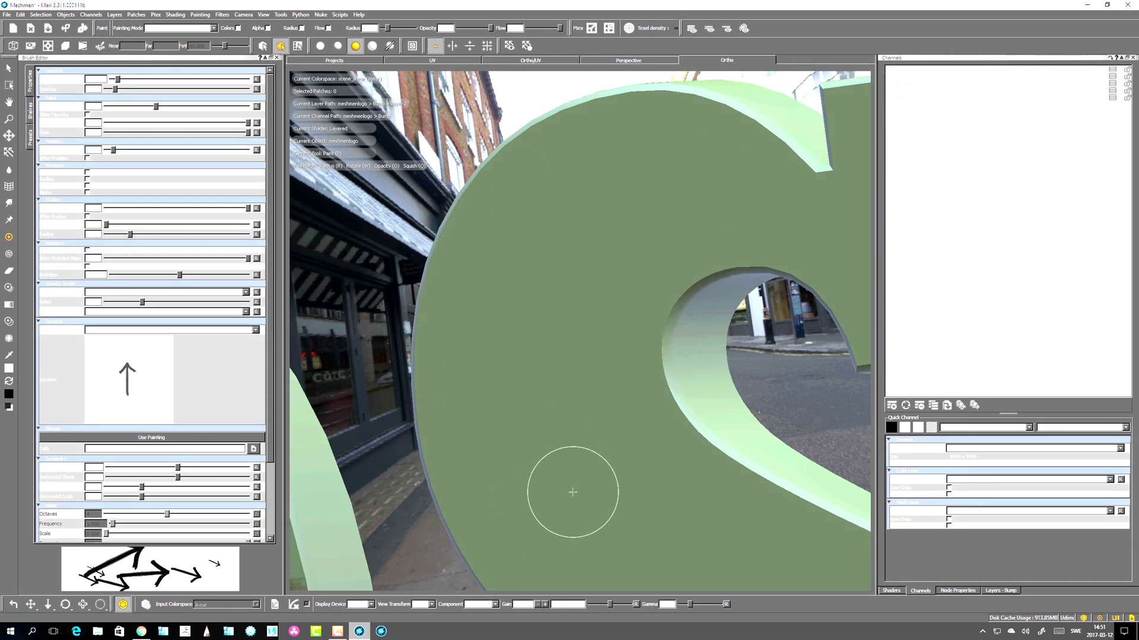
# Paint a trail of forward-pointing scattered arrows along the letter's curve, clear it, and paint another.
pyautogui.moveTo(571, 490)
pyautogui.mouseDown()
pyautogui.moveTo(516, 272)
pyautogui.moveTo(700, 191)
pyautogui.mouseUp()
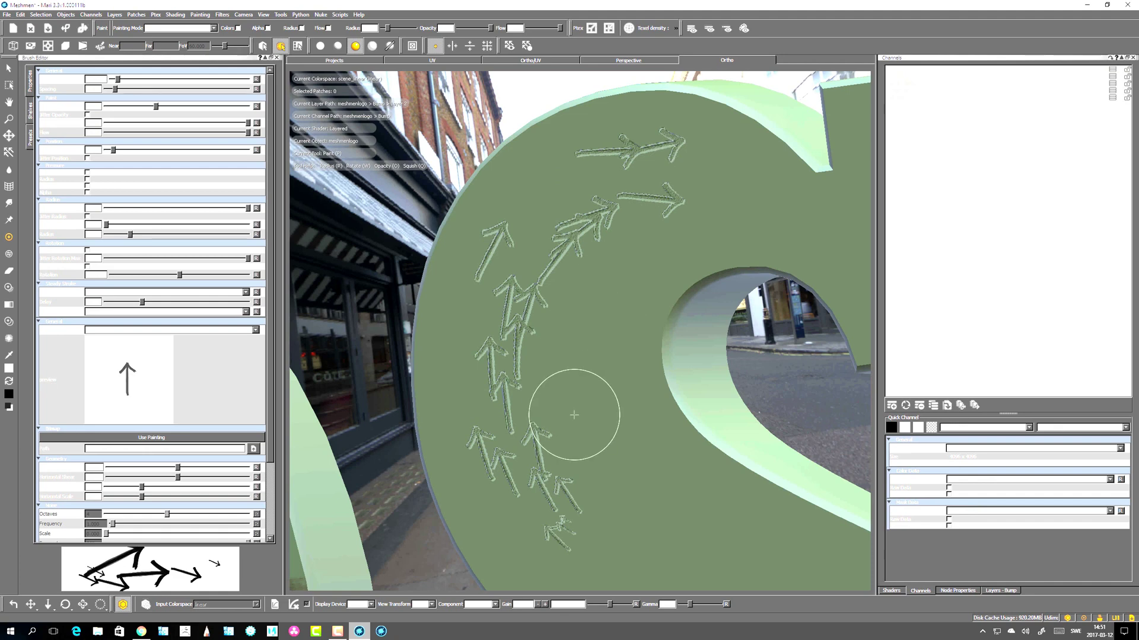
pyautogui.press('BackSpace')
pyautogui.moveTo(564, 496)
pyautogui.mouseDown()
pyautogui.moveTo(599, 212)
pyautogui.moveTo(664, 232)
pyautogui.mouseUp()
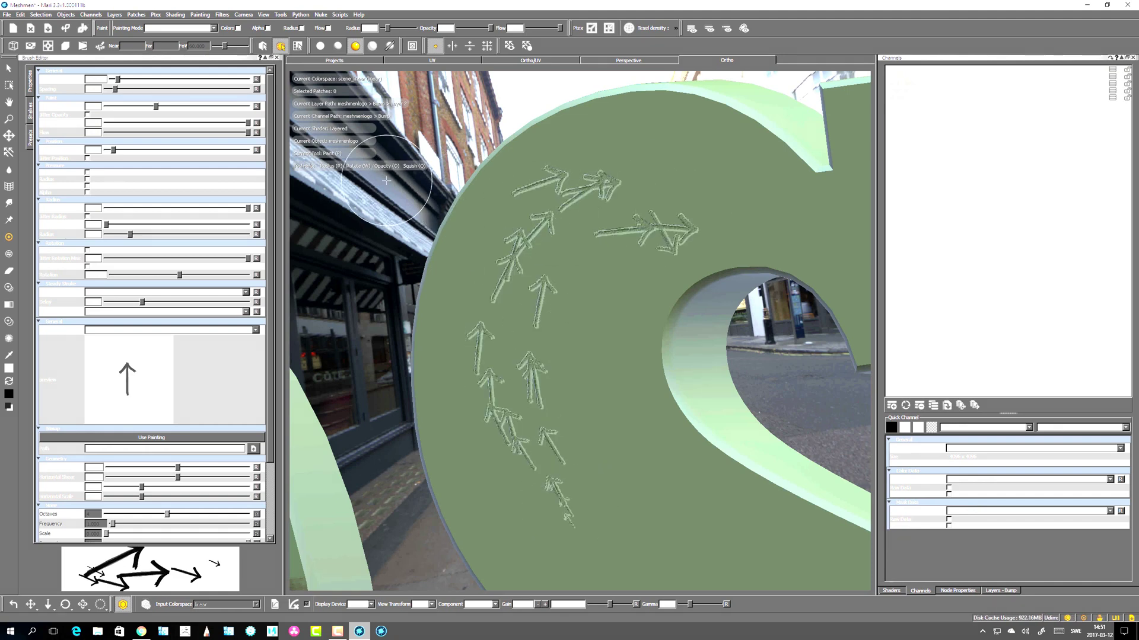
# Reduce Jitter Position Max to zero, clear the paint, and paint unscattered arrow trails along the letter's curve.
pyautogui.moveTo(114, 153); pyautogui.dragTo(96, 155)
pyautogui.press('BackSpace')
pyautogui.moveTo(538, 540)
pyautogui.mouseDown()
pyautogui.moveTo(498, 300)
pyautogui.moveTo(673, 226)
pyautogui.mouseUp()
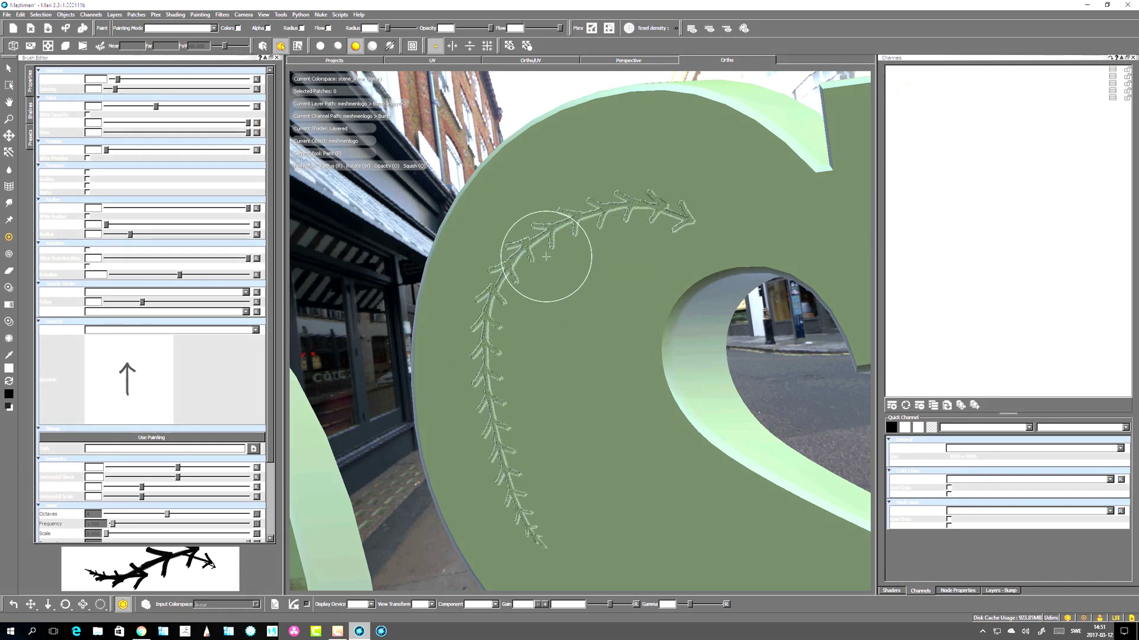
pyautogui.moveTo(562, 547)
pyautogui.mouseDown()
pyautogui.moveTo(515, 415)
pyautogui.moveTo(705, 261)
pyautogui.mouseUp()
pyautogui.moveTo(522, 446); pyautogui.dragTo(660, 210)
# Try a higher Jitter Position Max with a test stroke, clear the paint, and return the jitter to zero.
pyautogui.moveTo(108, 151); pyautogui.dragTo(132, 163)
pyautogui.moveTo(553, 513)
pyautogui.mouseDown()
pyautogui.moveTo(580, 310)
pyautogui.moveTo(550, 288)
pyautogui.moveTo(538, 481)
pyautogui.mouseUp()
pyautogui.hotkey('ctrl', 'shift', 'c')
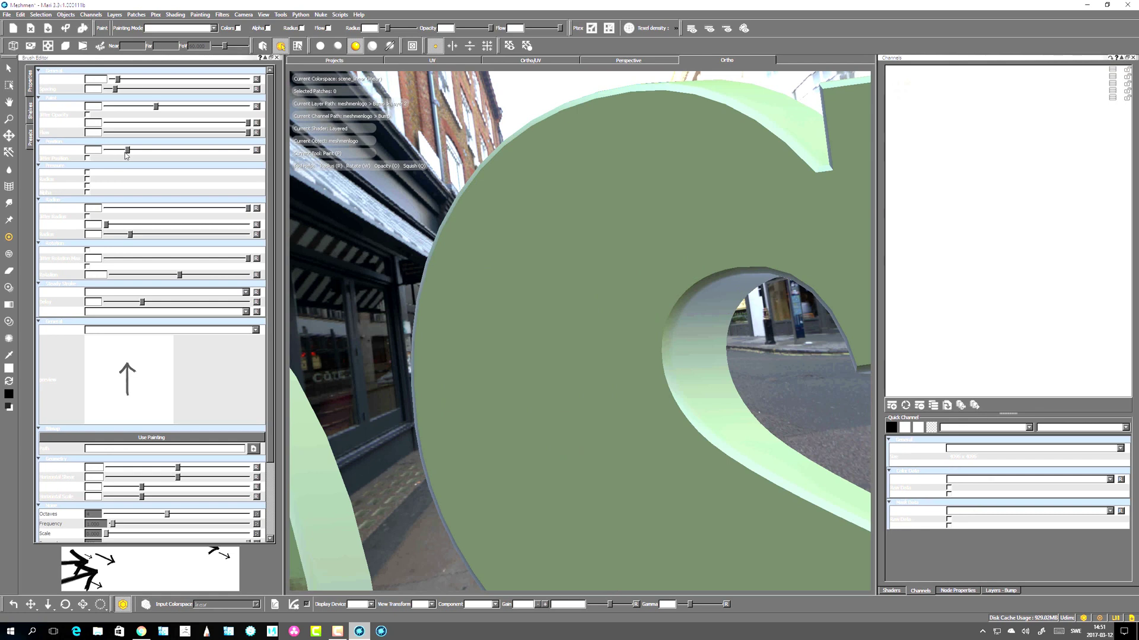
pyautogui.moveTo(125, 155); pyautogui.dragTo(105, 154)
# Paint several trial arrow trails along the letter's curve, clear them, and paint a single fresh trail.
pyautogui.moveTo(525, 575)
pyautogui.mouseDown()
pyautogui.moveTo(465, 310)
pyautogui.moveTo(736, 184)
pyautogui.mouseUp()
pyautogui.press('BackSpace')
pyautogui.moveTo(517, 328)
pyautogui.keyDown('alt'); pyautogui.mouseDown()
pyautogui.moveTo(539, 381)
pyautogui.moveTo(536, 323)
pyautogui.moveTo(526, 328)
pyautogui.moveTo(535, 382)
pyautogui.mouseUp(); pyautogui.keyUp('alt')
pyautogui.moveTo(534, 501)
pyautogui.mouseDown()
pyautogui.moveTo(518, 475)
pyautogui.moveTo(500, 331)
pyautogui.moveTo(618, 198)
pyautogui.moveTo(649, 203)
pyautogui.mouseUp()
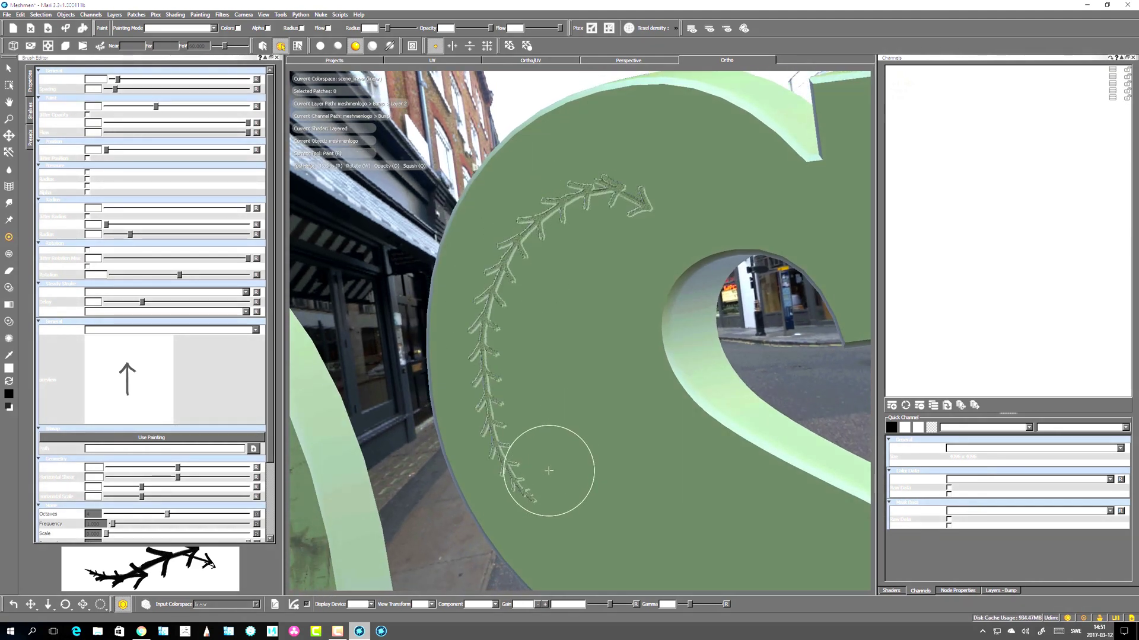
pyautogui.moveTo(584, 522); pyautogui.dragTo(628, 226)
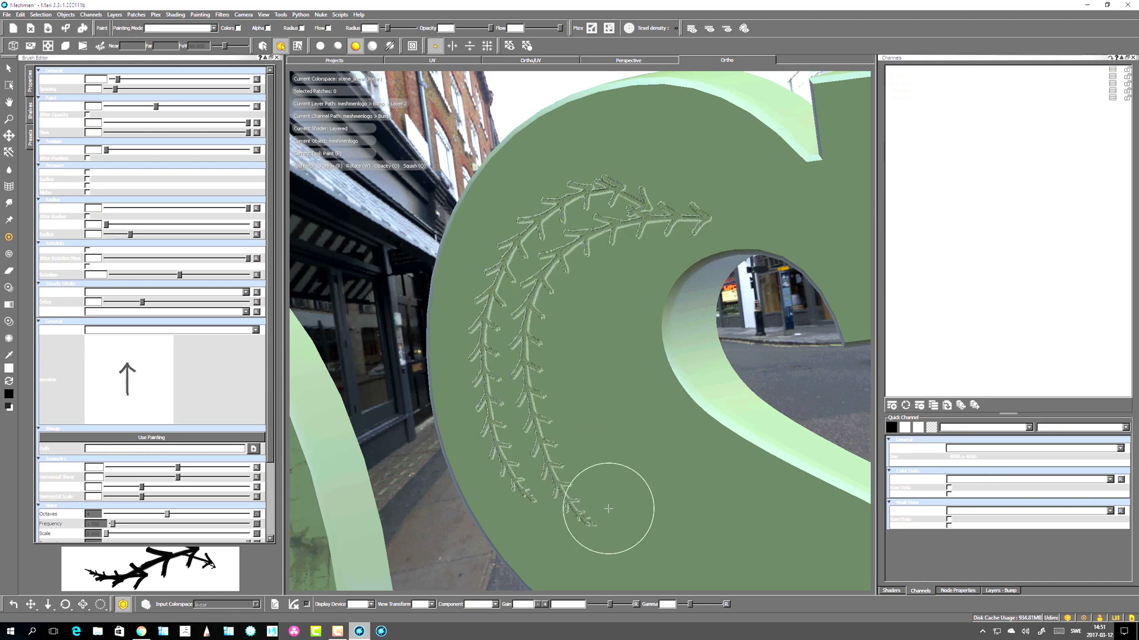
pyautogui.moveTo(618, 526)
pyautogui.mouseDown()
pyautogui.moveTo(611, 191)
pyautogui.moveTo(732, 202)
pyautogui.mouseUp()
pyautogui.press('BackSpace')
pyautogui.moveTo(560, 501)
pyautogui.mouseDown()
pyautogui.moveTo(516, 329)
pyautogui.moveTo(621, 191)
pyautogui.mouseUp()
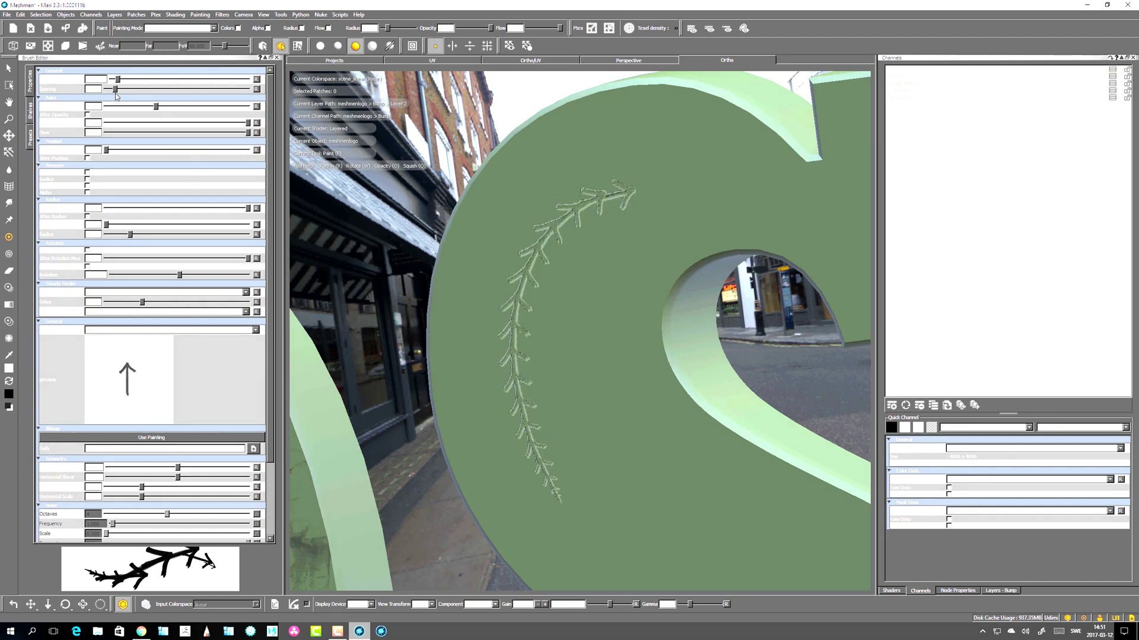
# Increase the arrow brush's spacing and turn off pressure control of its radius.
pyautogui.moveTo(115, 90); pyautogui.dragTo(140, 92)
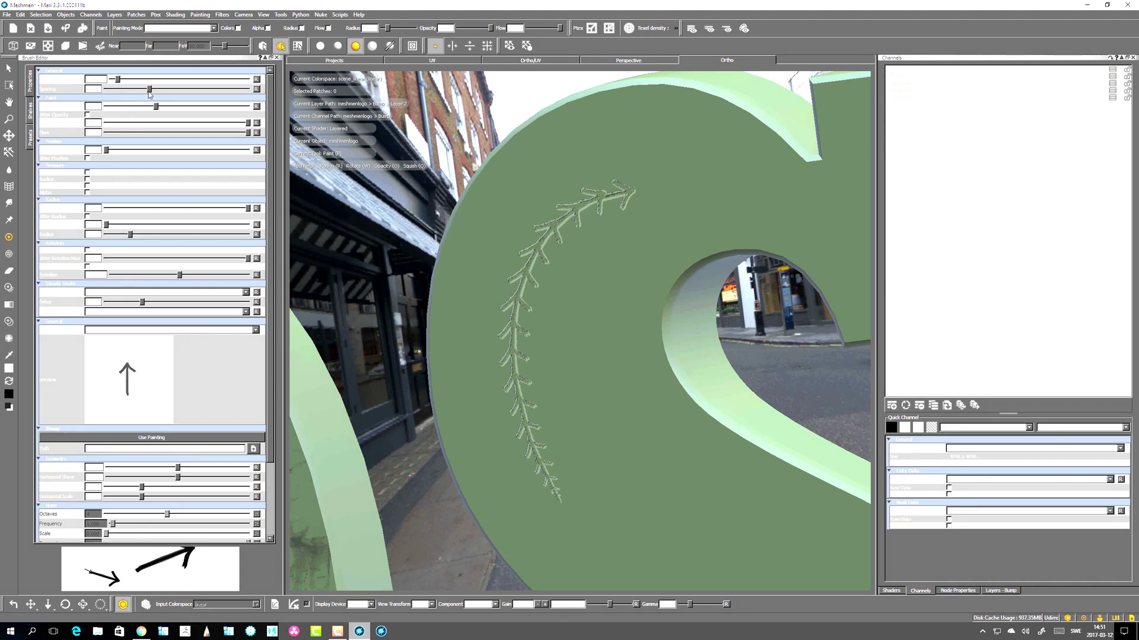
pyautogui.moveTo(148, 92); pyautogui.dragTo(147, 92)
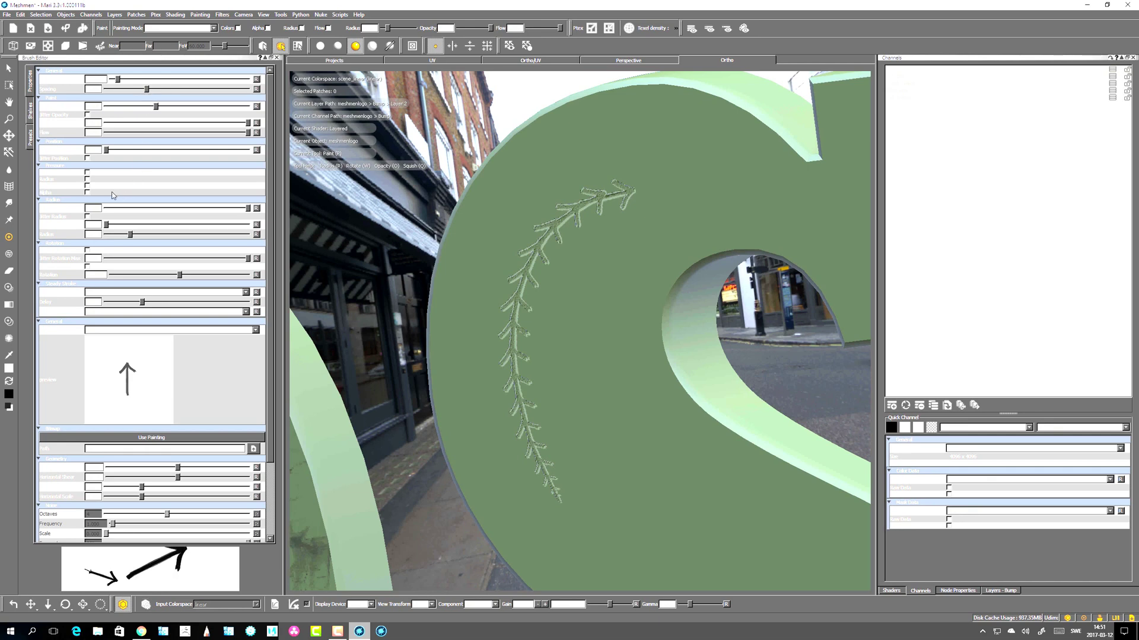
pyautogui.click(87, 180)
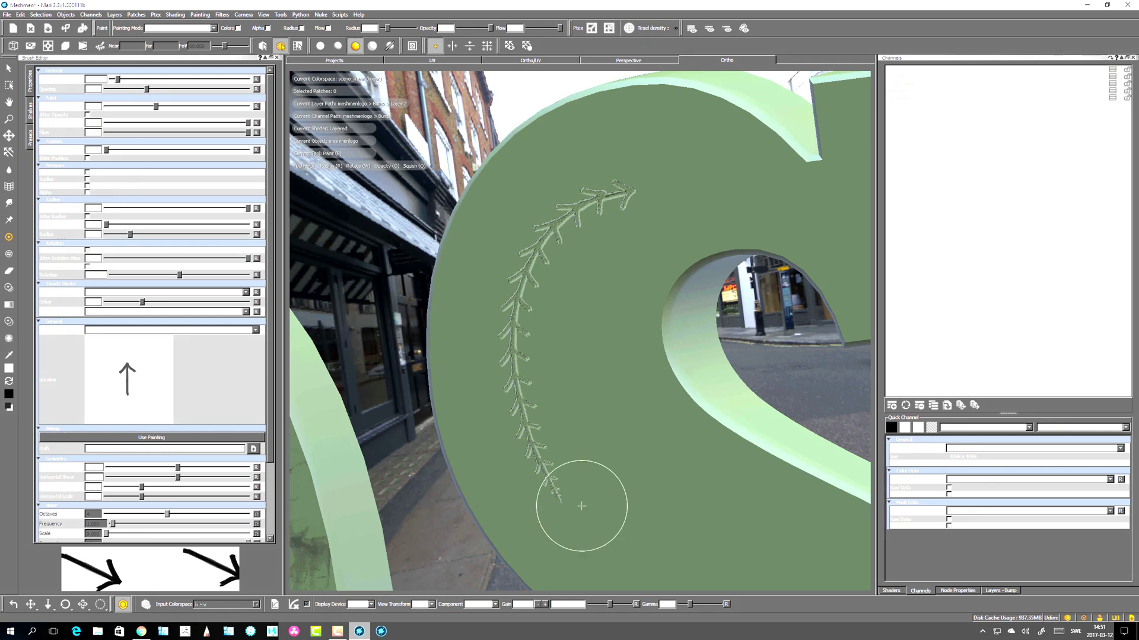
# Paint another widely spaced arrow trail up the letter and undo the painted trails.
pyautogui.moveTo(581, 506)
pyautogui.mouseDown()
pyautogui.moveTo(555, 197)
pyautogui.moveTo(588, 195)
pyautogui.mouseUp()
pyautogui.hotkey('ctrl', 'z')
pyautogui.hotkey('ctrl', 'z')
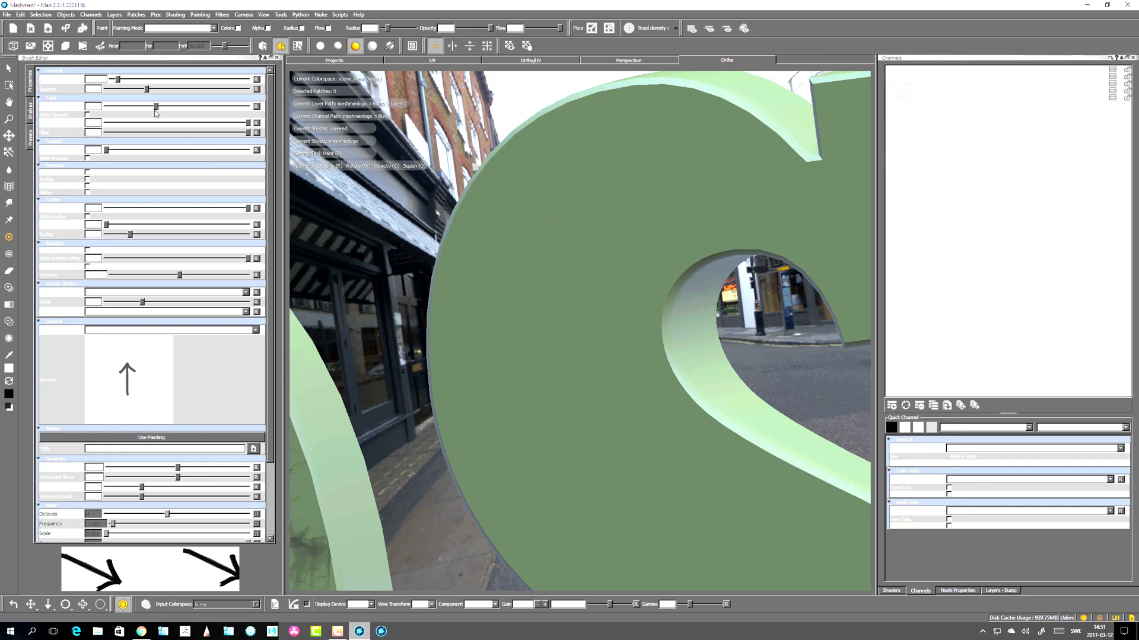
# Reduce the arrow brush's Spacing and fine-tune it, undoing each test trail painted on the letter.
pyautogui.moveTo(147, 89); pyautogui.dragTo(128, 89)
pyautogui.moveTo(676, 554)
pyautogui.mouseDown()
pyautogui.moveTo(550, 392)
pyautogui.moveTo(666, 190)
pyautogui.mouseUp()
pyautogui.hotkey('ctrl', 'z')
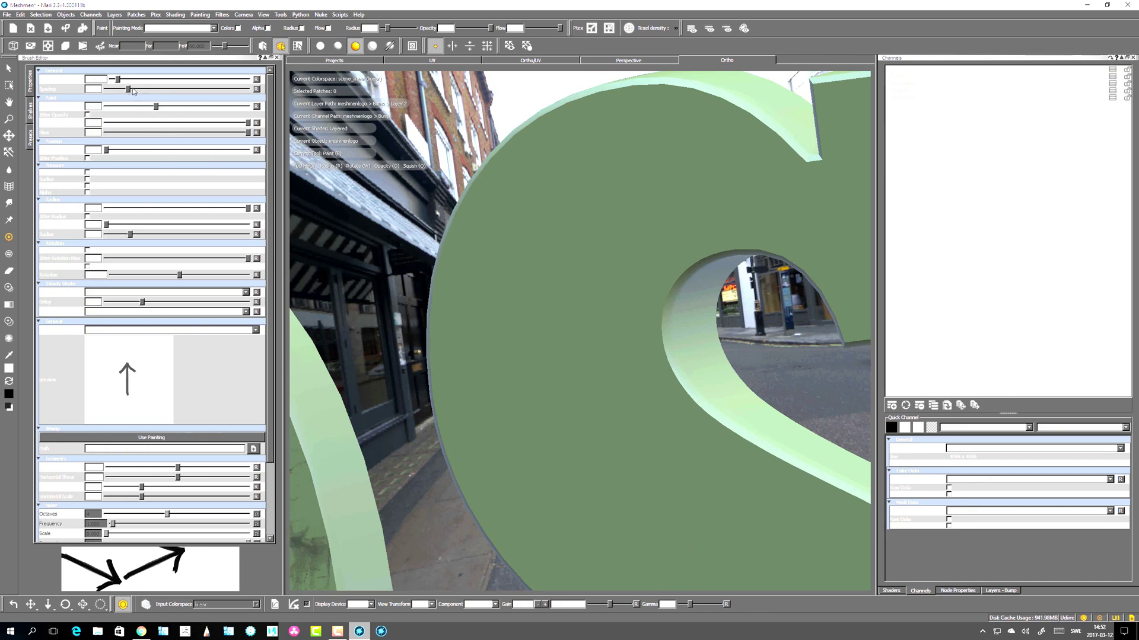
pyautogui.moveTo(133, 90); pyautogui.dragTo(140, 90)
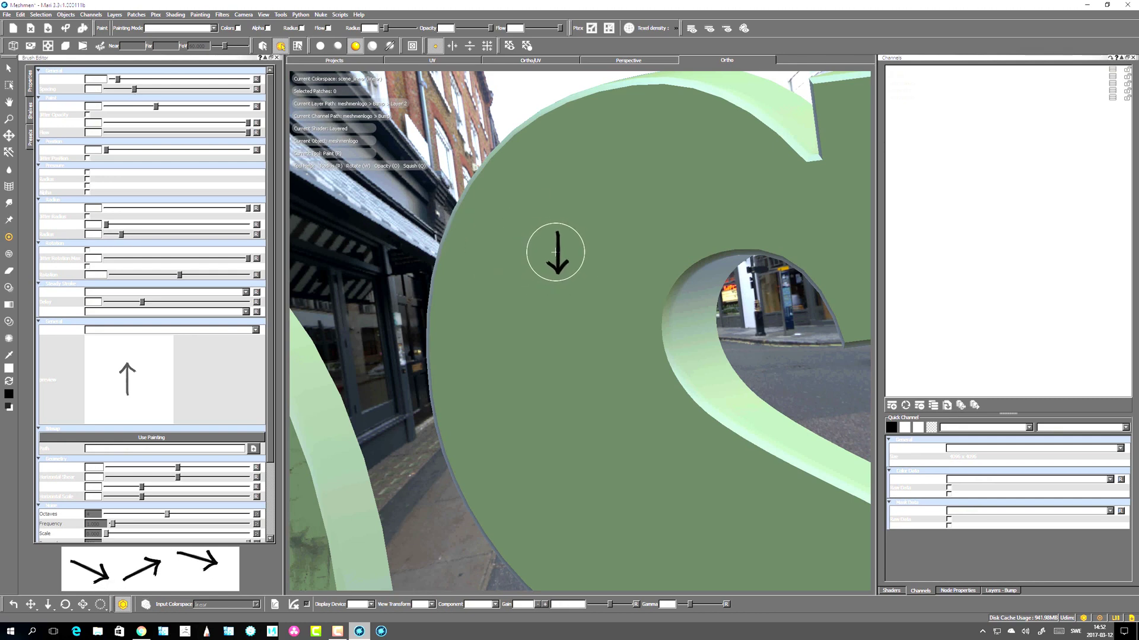
pyautogui.moveTo(601, 570)
pyautogui.mouseDown()
pyautogui.moveTo(533, 488)
pyautogui.moveTo(679, 198)
pyautogui.moveTo(693, 205)
pyautogui.mouseUp()
pyautogui.hotkey('ctrl', 'z')
# Reduce the arrow brush's radius, paint a series of arrow trails along the letter's curve, and clear the paint.
pyautogui.moveTo(569, 551)
pyautogui.mouseDown()
pyautogui.moveTo(490, 343)
pyautogui.moveTo(564, 211)
pyautogui.moveTo(595, 208)
pyautogui.mouseUp()
pyautogui.moveTo(591, 532)
pyautogui.mouseDown()
pyautogui.moveTo(521, 372)
pyautogui.moveTo(633, 219)
pyautogui.moveTo(682, 222)
pyautogui.mouseUp()
pyautogui.moveTo(520, 551)
pyautogui.mouseDown()
pyautogui.moveTo(457, 322)
pyautogui.moveTo(655, 184)
pyautogui.mouseUp()
pyautogui.moveTo(632, 528)
pyautogui.mouseDown()
pyautogui.moveTo(605, 253)
pyautogui.moveTo(686, 233)
pyautogui.mouseUp()
pyautogui.moveTo(457, 342)
pyautogui.mouseDown()
pyautogui.moveTo(450, 276)
pyautogui.moveTo(615, 132)
pyautogui.moveTo(665, 187)
pyautogui.mouseUp()
pyautogui.moveTo(663, 525); pyautogui.dragTo(691, 258)
pyautogui.moveTo(534, 501); pyautogui.dragTo(639, 201)
pyautogui.moveTo(529, 528); pyautogui.dragTo(647, 206)
pyautogui.moveTo(512, 493)
pyautogui.mouseDown()
pyautogui.moveTo(584, 180)
pyautogui.moveTo(690, 187)
pyautogui.mouseUp()
pyautogui.moveTo(605, 514)
pyautogui.mouseDown()
pyautogui.moveTo(667, 177)
pyautogui.moveTo(719, 214)
pyautogui.mouseUp()
pyautogui.moveTo(586, 471)
pyautogui.mouseDown()
pyautogui.moveTo(639, 238)
pyautogui.moveTo(786, 223)
pyautogui.mouseUp()
pyautogui.moveTo(545, 236); pyautogui.dragTo(736, 178)
pyautogui.moveTo(561, 203); pyautogui.dragTo(739, 251)
pyautogui.hotkey('ctrl', 'shift', 'c')
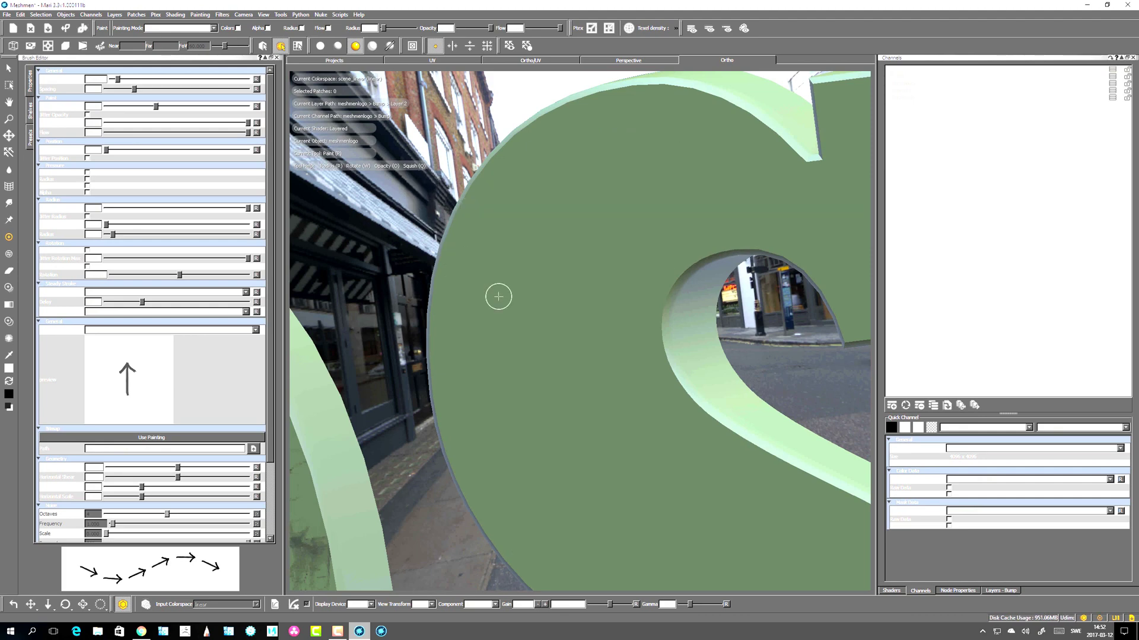
# Paint a small arrow trail around the letter's curve with steady stroke off, and undo it.
pyautogui.keyDown('alt'); pyautogui.moveTo(504, 305); pyautogui.dragTo(525, 333); pyautogui.keyUp('alt')
pyautogui.moveTo(566, 533)
pyautogui.mouseDown()
pyautogui.moveTo(507, 425)
pyautogui.moveTo(637, 220)
pyautogui.moveTo(712, 235)
pyautogui.mouseUp()
pyautogui.hotkey('ctrl', 'z')
pyautogui.moveTo(542, 320)
pyautogui.keyDown('alt'); pyautogui.mouseDown()
pyautogui.moveTo(561, 325)
pyautogui.moveTo(519, 395)
pyautogui.mouseUp(); pyautogui.keyUp('alt')
# Set the brush's Steady Stroke mode to Smoothing.
pyautogui.click(105, 292)
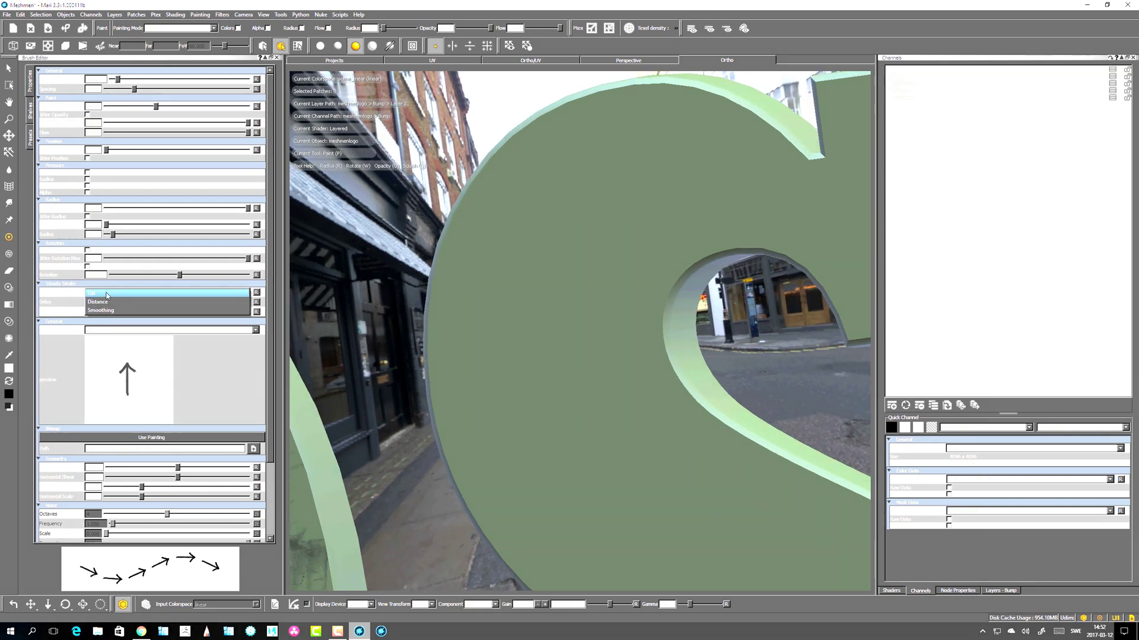
pyautogui.click(108, 291)
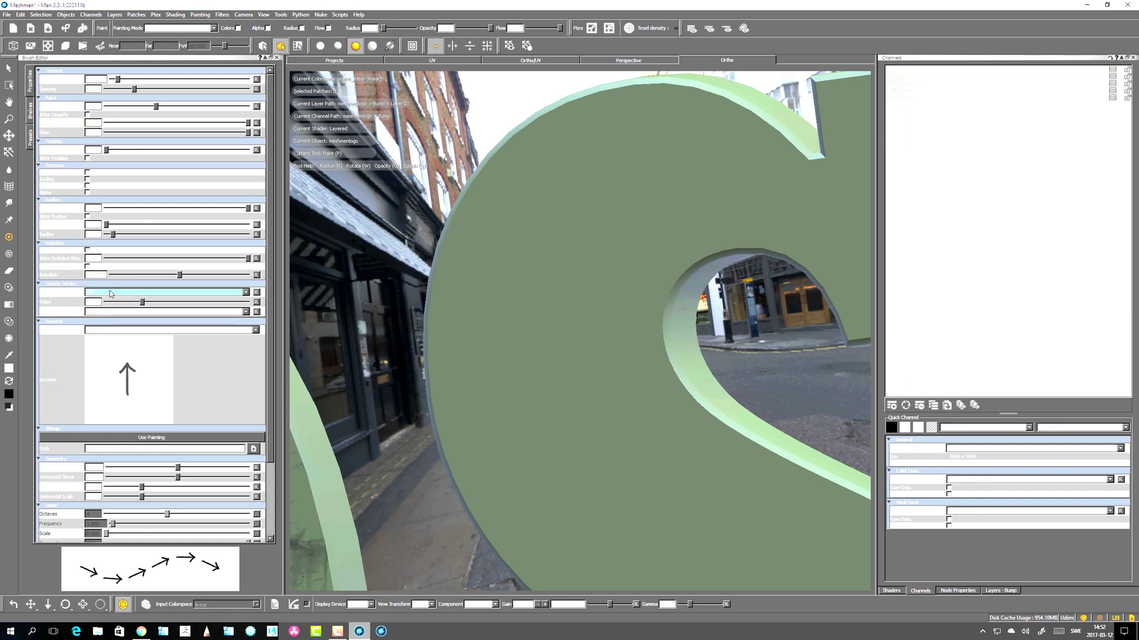
pyautogui.click(111, 293)
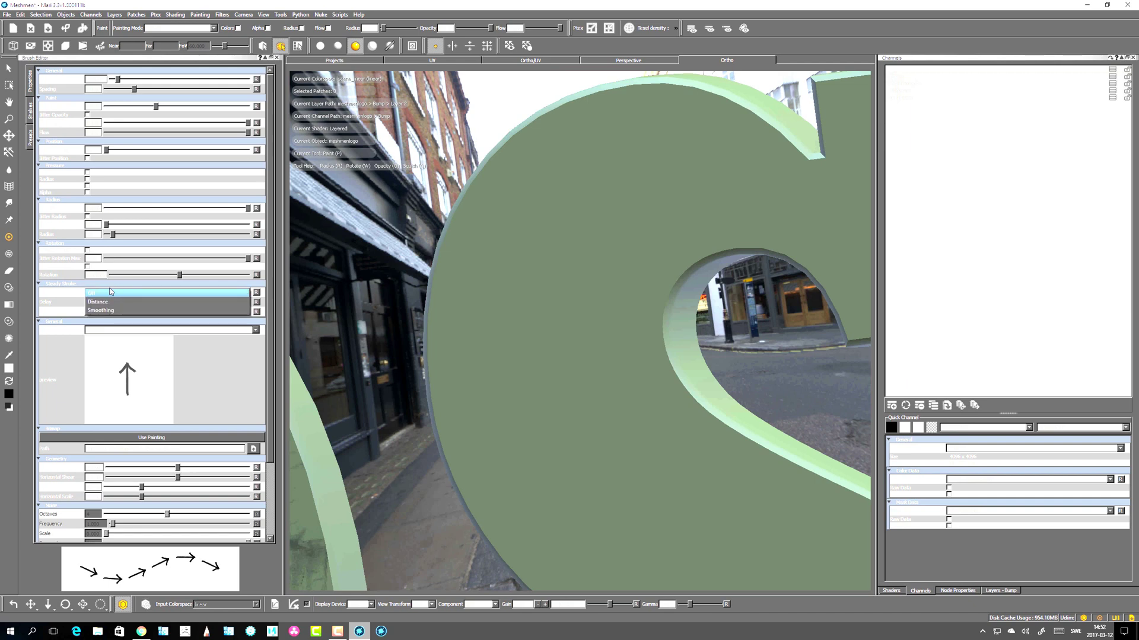
pyautogui.click(108, 311)
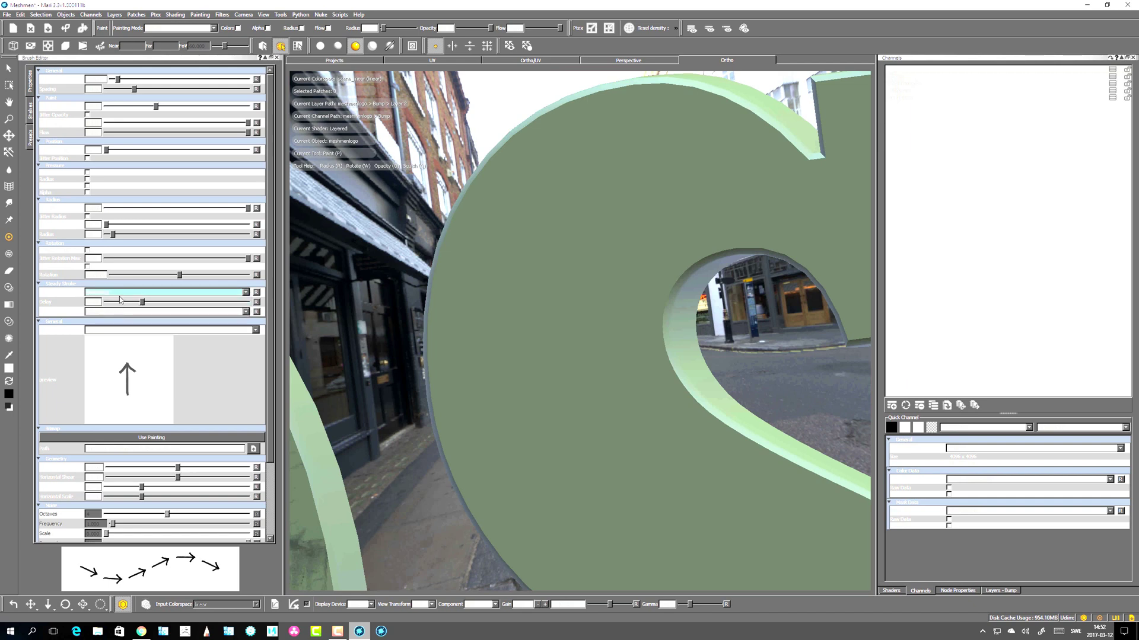
# Paint smoothed arrow trails along the letter's curve, clearing the paint between the first attempts.
pyautogui.moveTo(551, 496)
pyautogui.mouseDown()
pyautogui.moveTo(508, 279)
pyautogui.moveTo(691, 208)
pyautogui.mouseUp()
pyautogui.press('BackSpace')
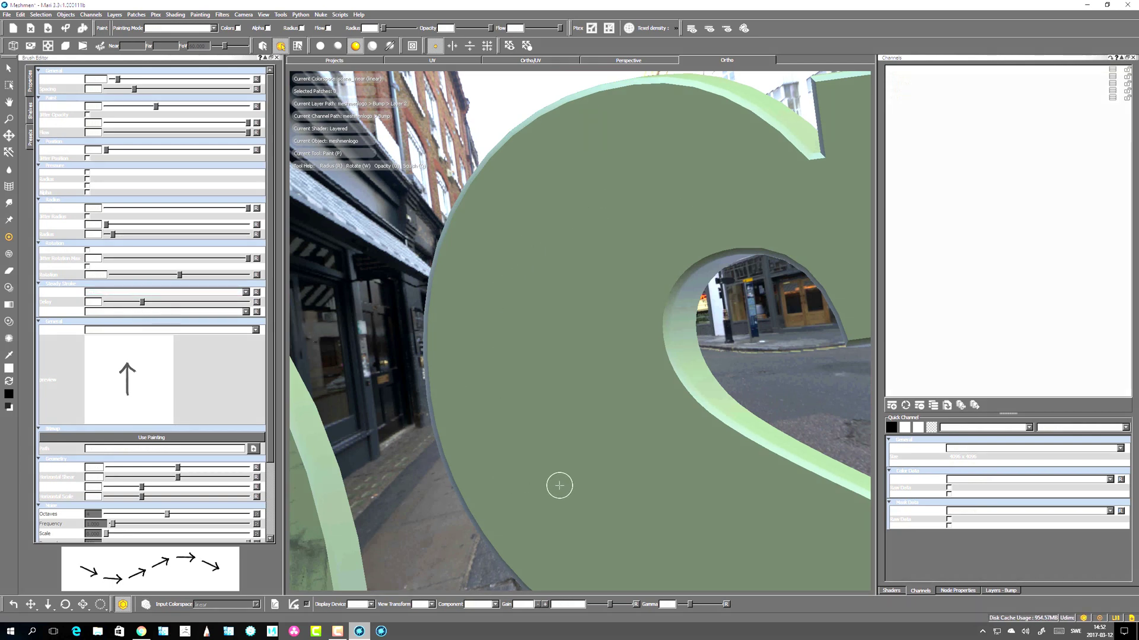
pyautogui.moveTo(564, 488)
pyautogui.mouseDown()
pyautogui.moveTo(508, 374)
pyautogui.moveTo(501, 315)
pyautogui.moveTo(524, 269)
pyautogui.moveTo(570, 226)
pyautogui.moveTo(630, 203)
pyautogui.moveTo(718, 202)
pyautogui.mouseUp()
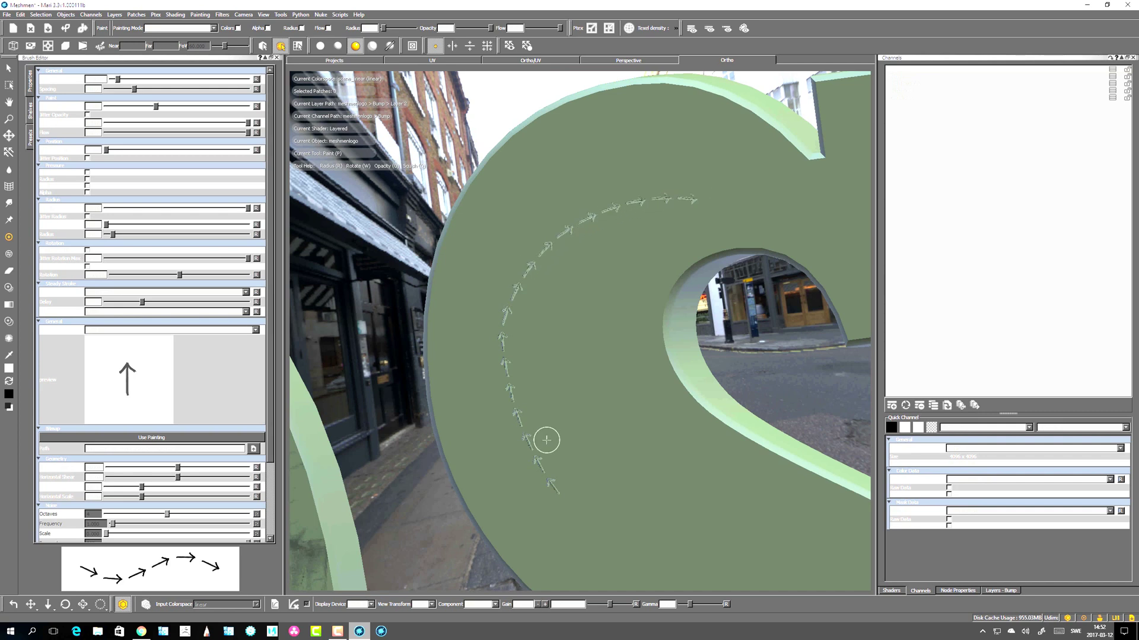
pyautogui.press('BackSpace')
pyautogui.moveTo(532, 529)
pyautogui.mouseDown()
pyautogui.moveTo(496, 232)
pyautogui.moveTo(765, 183)
pyautogui.mouseUp()
pyautogui.moveTo(625, 519)
pyautogui.mouseDown()
pyautogui.moveTo(564, 343)
pyautogui.moveTo(816, 226)
pyautogui.moveTo(810, 243)
pyautogui.mouseUp()
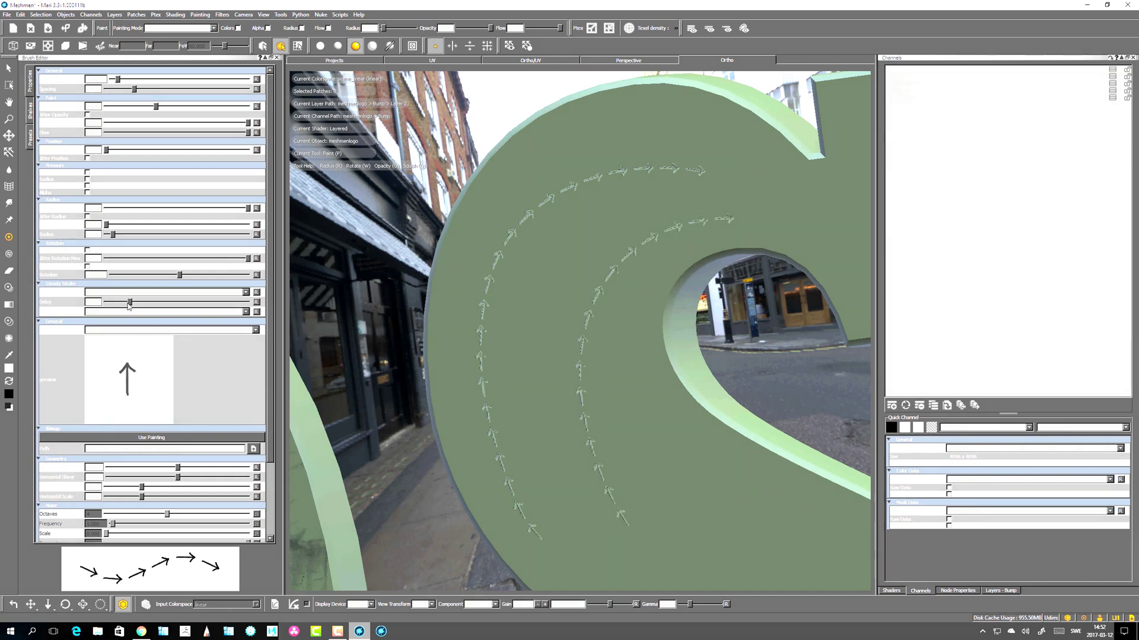
# Try a lower Steady Stroke Delay after clearing the paint, paint three arrow trails, and clear them.
pyautogui.press('BackSpace')
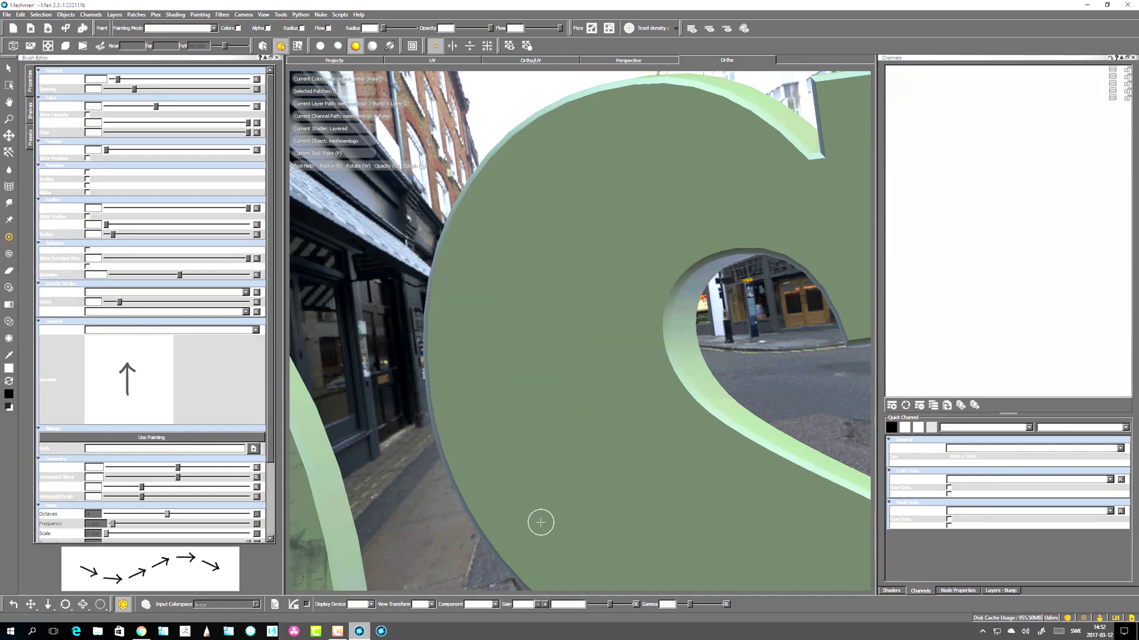
pyautogui.moveTo(532, 509)
pyautogui.mouseDown()
pyautogui.moveTo(475, 246)
pyautogui.moveTo(673, 163)
pyautogui.moveTo(763, 220)
pyautogui.mouseUp()
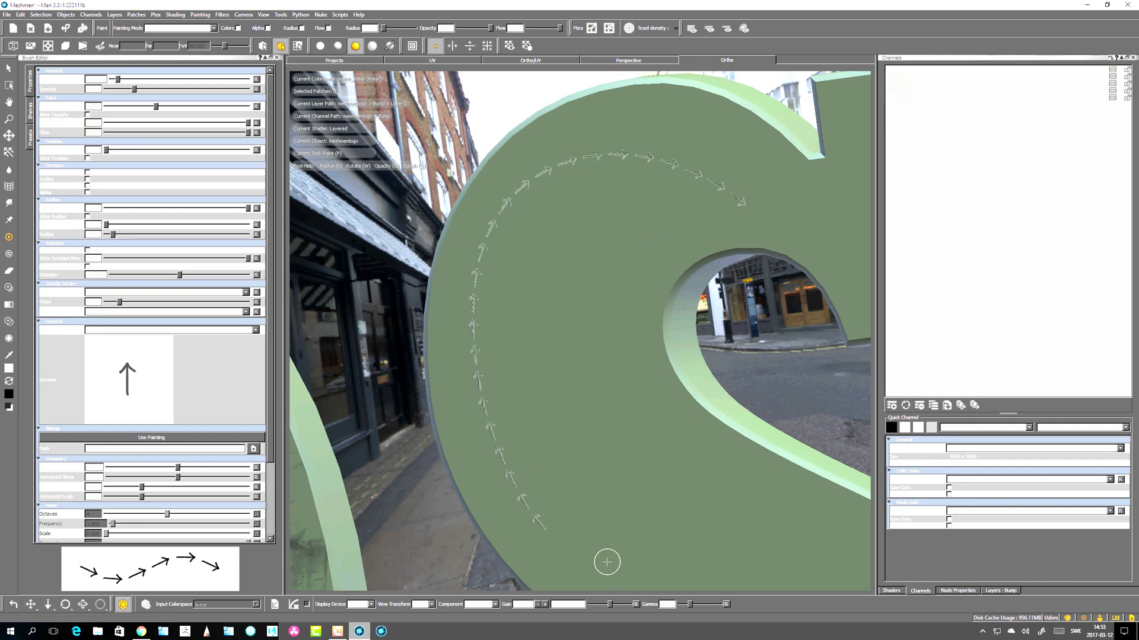
pyautogui.moveTo(598, 551)
pyautogui.mouseDown()
pyautogui.moveTo(521, 279)
pyautogui.moveTo(721, 193)
pyautogui.mouseUp()
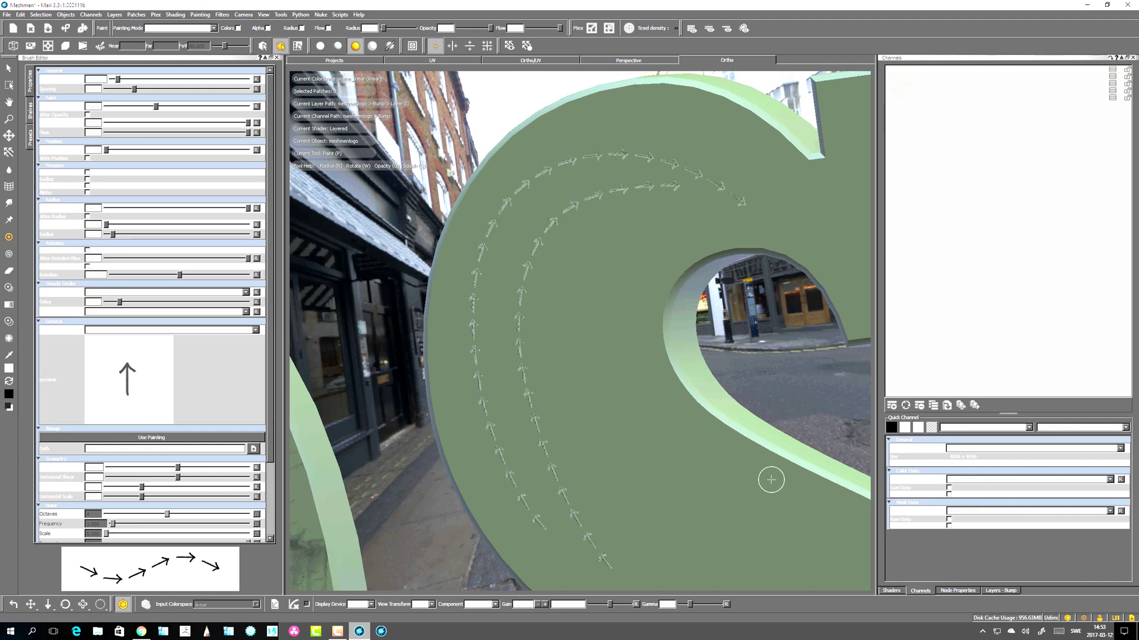
pyautogui.moveTo(764, 479)
pyautogui.mouseDown()
pyautogui.moveTo(678, 415)
pyautogui.moveTo(641, 325)
pyautogui.moveTo(666, 247)
pyautogui.moveTo(731, 217)
pyautogui.mouseUp()
pyautogui.press('BackSpace')
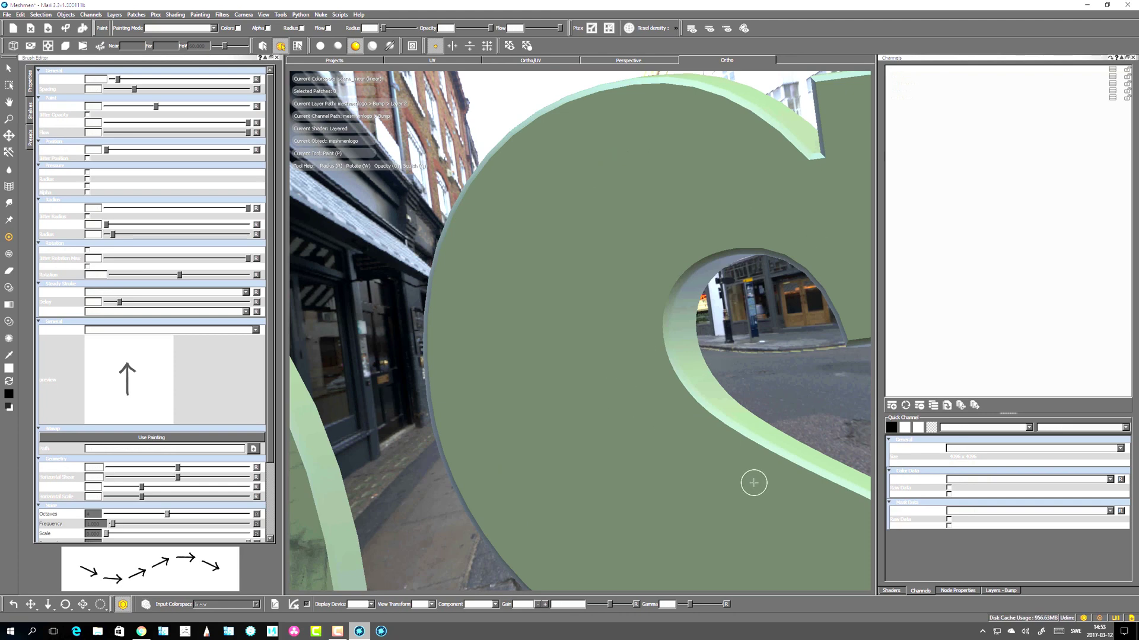
# Paint winding arrow trails across the letter, clearing between attempts, and raise the Steady Stroke Delay.
pyautogui.moveTo(763, 483); pyautogui.dragTo(675, 389)
pyautogui.moveTo(653, 320); pyautogui.dragTo(749, 198)
pyautogui.press('BackSpace')
pyautogui.moveTo(564, 539)
pyautogui.mouseDown()
pyautogui.moveTo(452, 317)
pyautogui.moveTo(504, 184)
pyautogui.moveTo(583, 123)
pyautogui.moveTo(668, 137)
pyautogui.moveTo(706, 219)
pyautogui.moveTo(564, 318)
pyautogui.moveTo(603, 455)
pyautogui.moveTo(727, 506)
pyautogui.moveTo(786, 561)
pyautogui.moveTo(617, 582)
pyautogui.moveTo(578, 548)
pyautogui.moveTo(511, 354)
pyautogui.moveTo(524, 226)
pyautogui.moveTo(598, 140)
pyautogui.moveTo(646, 250)
pyautogui.moveTo(506, 449)
pyautogui.mouseUp()
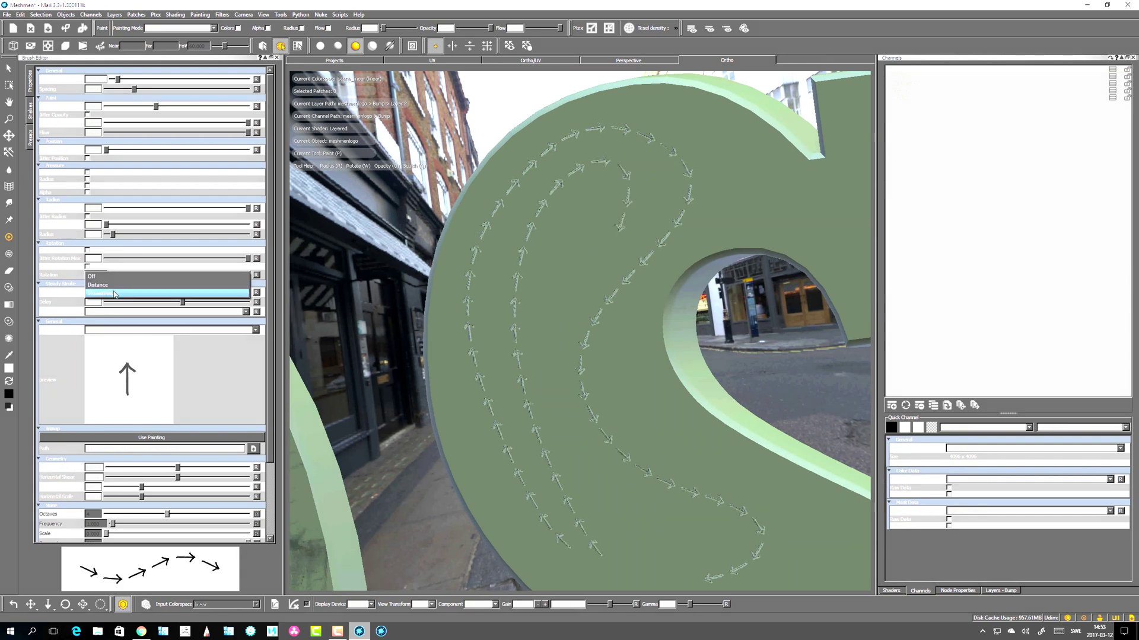
# Switch the Steady Stroke mode to Distance and paint repeated arrow trails along the letter's curve, clearing the paint between attempts.
pyautogui.moveTo(565, 456)
pyautogui.mouseDown()
pyautogui.moveTo(581, 483)
pyautogui.moveTo(546, 311)
pyautogui.moveTo(604, 330)
pyautogui.moveTo(558, 389)
pyautogui.moveTo(649, 215)
pyautogui.mouseUp()
pyautogui.moveTo(549, 502)
pyautogui.mouseDown()
pyautogui.moveTo(510, 433)
pyautogui.moveTo(658, 208)
pyautogui.mouseUp()
pyautogui.hotkey('ctrl', 'shift', 'x')
pyautogui.moveTo(526, 534)
pyautogui.mouseDown()
pyautogui.moveTo(471, 407)
pyautogui.moveTo(482, 267)
pyautogui.moveTo(547, 178)
pyautogui.moveTo(637, 148)
pyautogui.moveTo(719, 184)
pyautogui.mouseUp()
pyautogui.moveTo(549, 540)
pyautogui.mouseDown()
pyautogui.moveTo(490, 359)
pyautogui.moveTo(542, 214)
pyautogui.moveTo(652, 165)
pyautogui.mouseUp()
pyautogui.moveTo(575, 539)
pyautogui.mouseDown()
pyautogui.moveTo(511, 338)
pyautogui.moveTo(605, 185)
pyautogui.mouseUp()
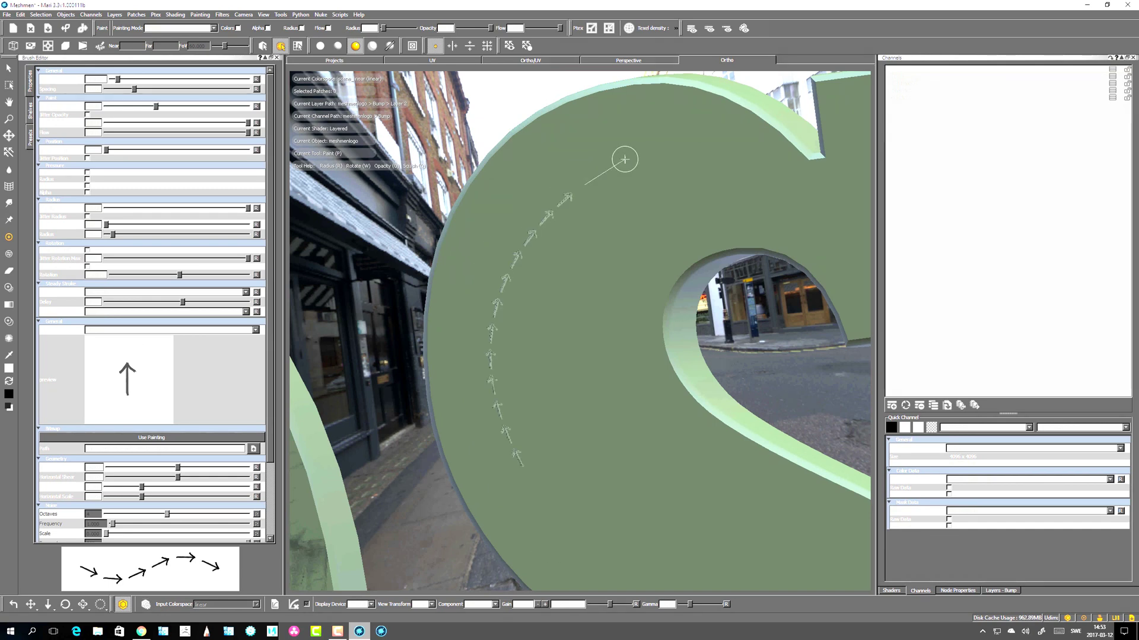
pyautogui.moveTo(624, 159); pyautogui.dragTo(623, 161)
# Turn on Jitter Rotation, paint a test trail of randomly rotated arrows on the letter, and undo the paint.
pyautogui.click(88, 267)
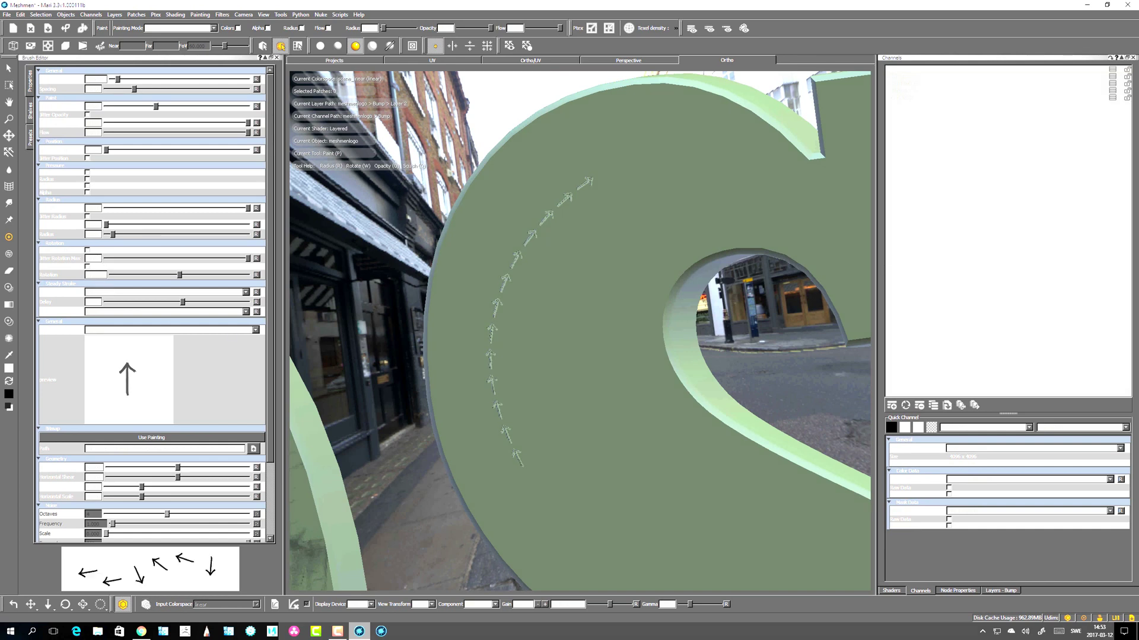
pyautogui.moveTo(591, 493)
pyautogui.mouseDown()
pyautogui.moveTo(552, 323)
pyautogui.moveTo(659, 190)
pyautogui.moveTo(554, 414)
pyautogui.moveTo(526, 389)
pyautogui.moveTo(671, 152)
pyautogui.moveTo(585, 470)
pyautogui.moveTo(681, 178)
pyautogui.moveTo(598, 497)
pyautogui.moveTo(750, 205)
pyautogui.moveTo(529, 393)
pyautogui.moveTo(464, 351)
pyautogui.moveTo(665, 160)
pyautogui.mouseUp()
pyautogui.hotkey('ctrl', 'z')
pyautogui.keyDown('alt'); pyautogui.moveTo(565, 354); pyautogui.dragTo(550, 363); pyautogui.keyUp('alt')
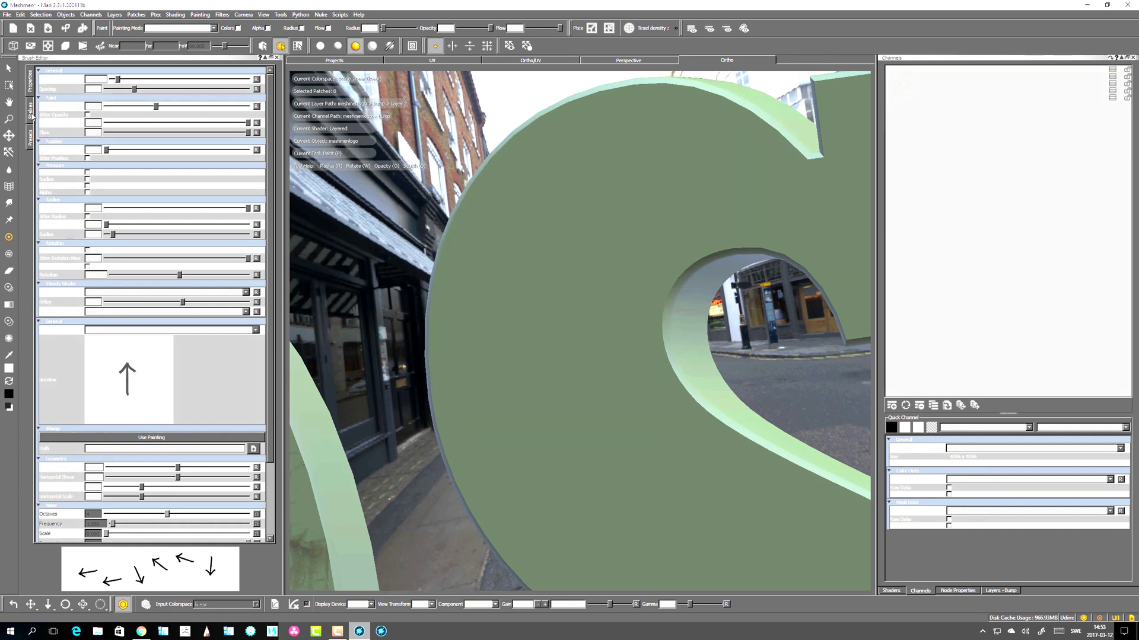
# Choose the crosshatch grid preset from Brad's New Brushes and paint a test patch on the letter.
pyautogui.click(30, 139)
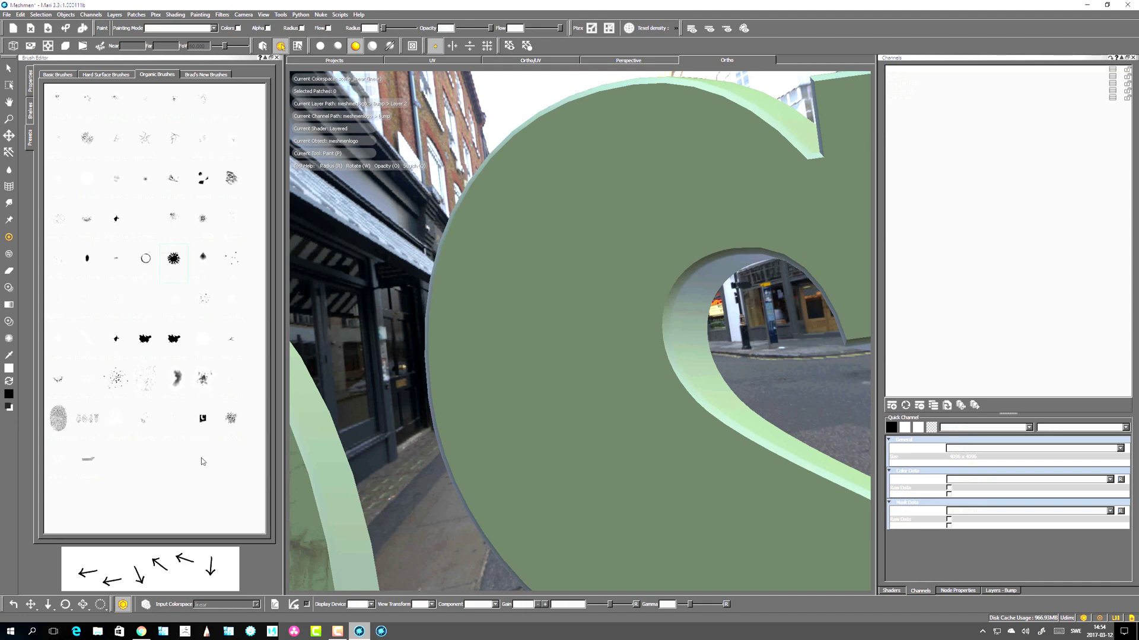
pyautogui.click(207, 75)
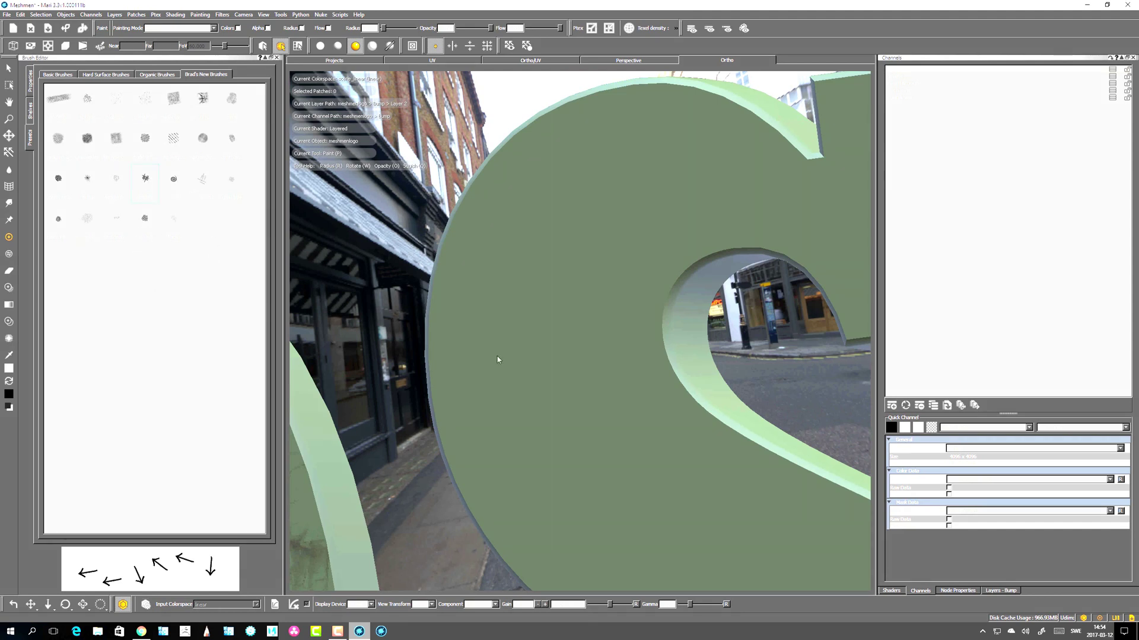
pyautogui.moveTo(516, 438)
pyautogui.mouseDown()
pyautogui.moveTo(570, 172)
pyautogui.moveTo(559, 381)
pyautogui.moveTo(585, 223)
pyautogui.moveTo(519, 269)
pyautogui.mouseUp()
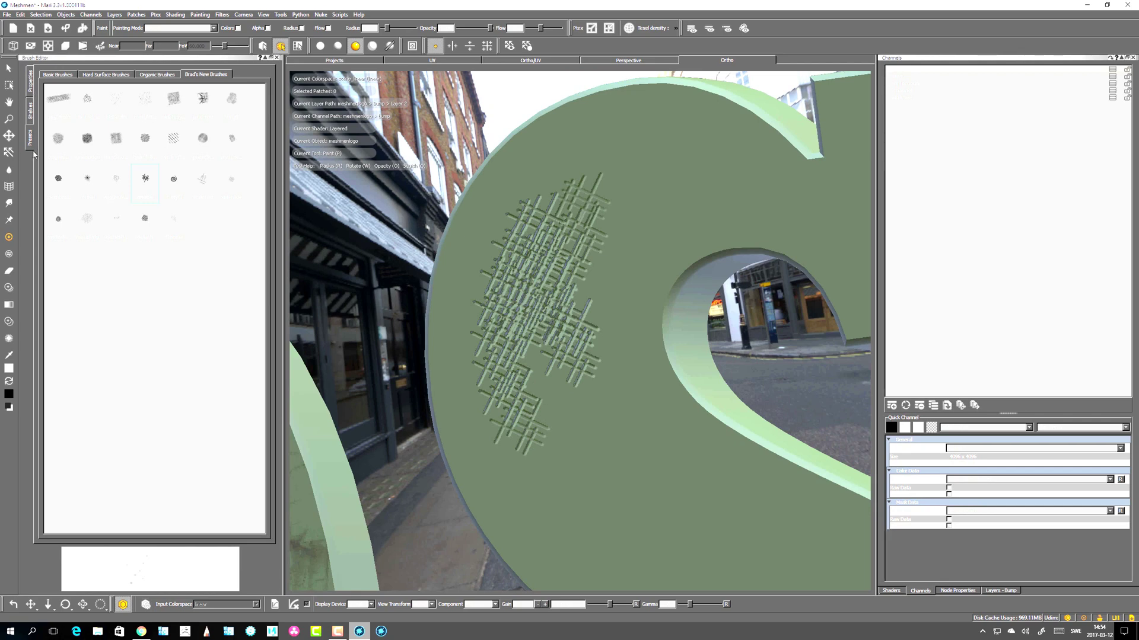
# Set the grid brush's Steady Stroke mode to Off, undo the test patch, and paint a large crosshatched area on the letter.
pyautogui.click(31, 92)
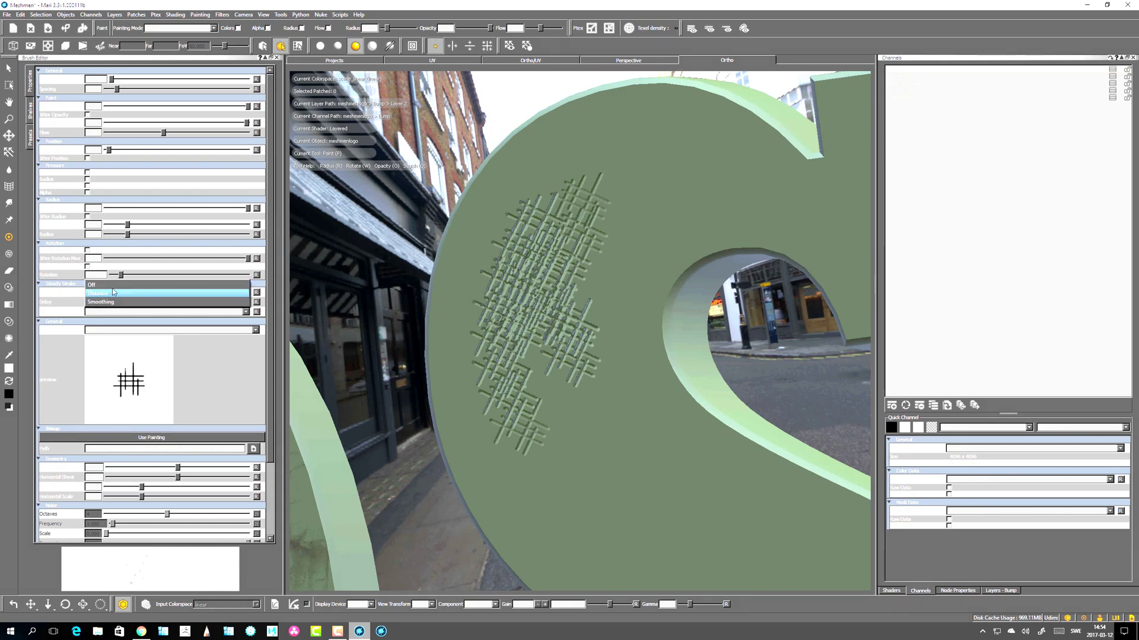
pyautogui.hotkey('ctrl', 'z')
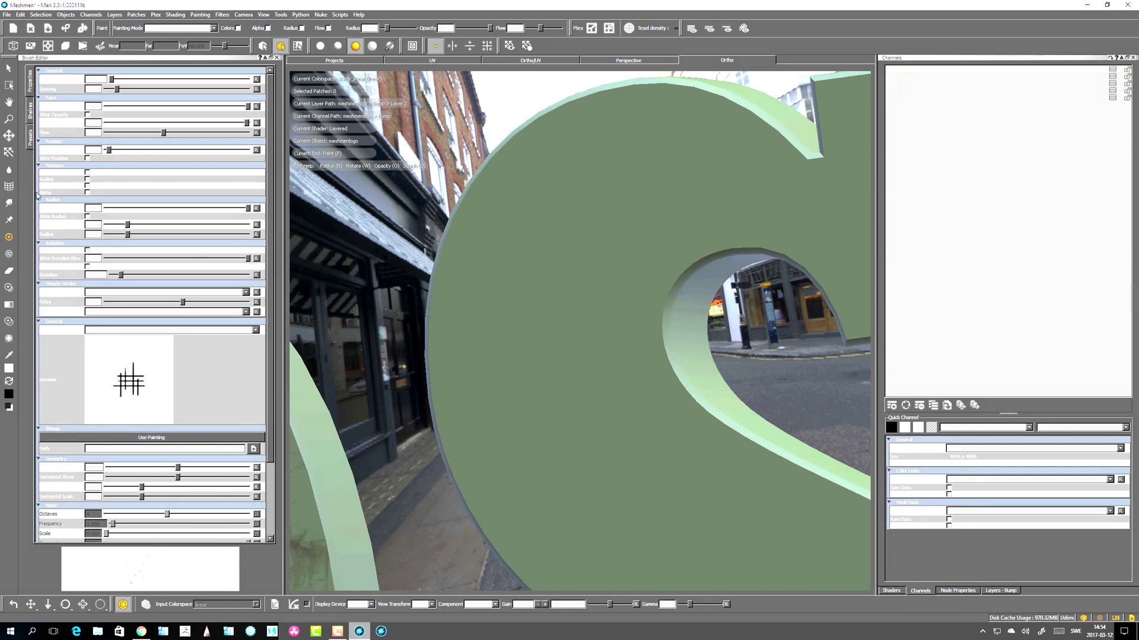
pyautogui.moveTo(504, 285)
pyautogui.mouseDown()
pyautogui.moveTo(553, 255)
pyautogui.moveTo(595, 267)
pyautogui.moveTo(534, 435)
pyautogui.moveTo(580, 262)
pyautogui.mouseUp()
pyautogui.moveTo(573, 322)
pyautogui.mouseDown()
pyautogui.moveTo(547, 243)
pyautogui.moveTo(580, 355)
pyautogui.moveTo(539, 473)
pyautogui.moveTo(494, 345)
pyautogui.moveTo(463, 463)
pyautogui.moveTo(551, 332)
pyautogui.moveTo(629, 356)
pyautogui.moveTo(567, 181)
pyautogui.mouseUp()
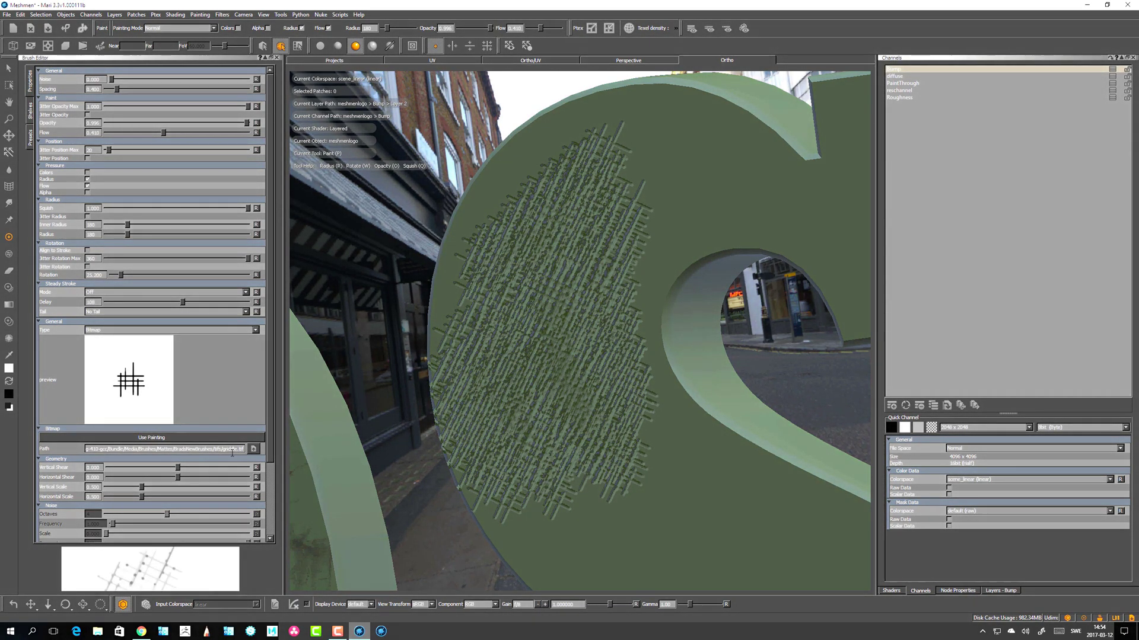
# Load uparrow.png from the Desktop as the brush's bitmap tip.
pyautogui.click(253, 449)
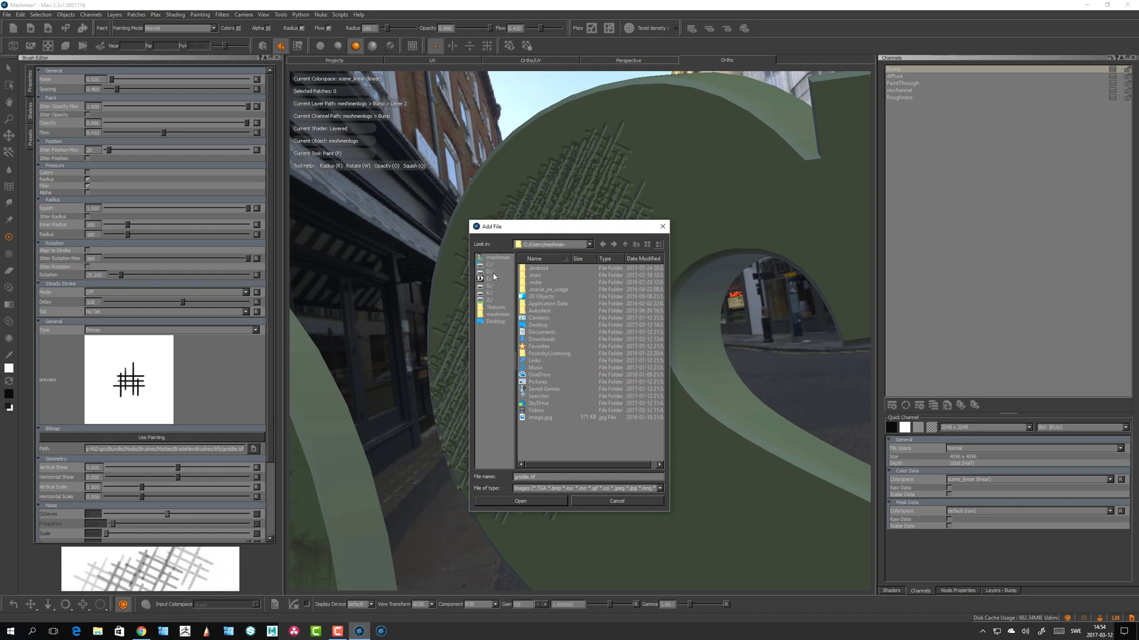
pyautogui.click(502, 326)
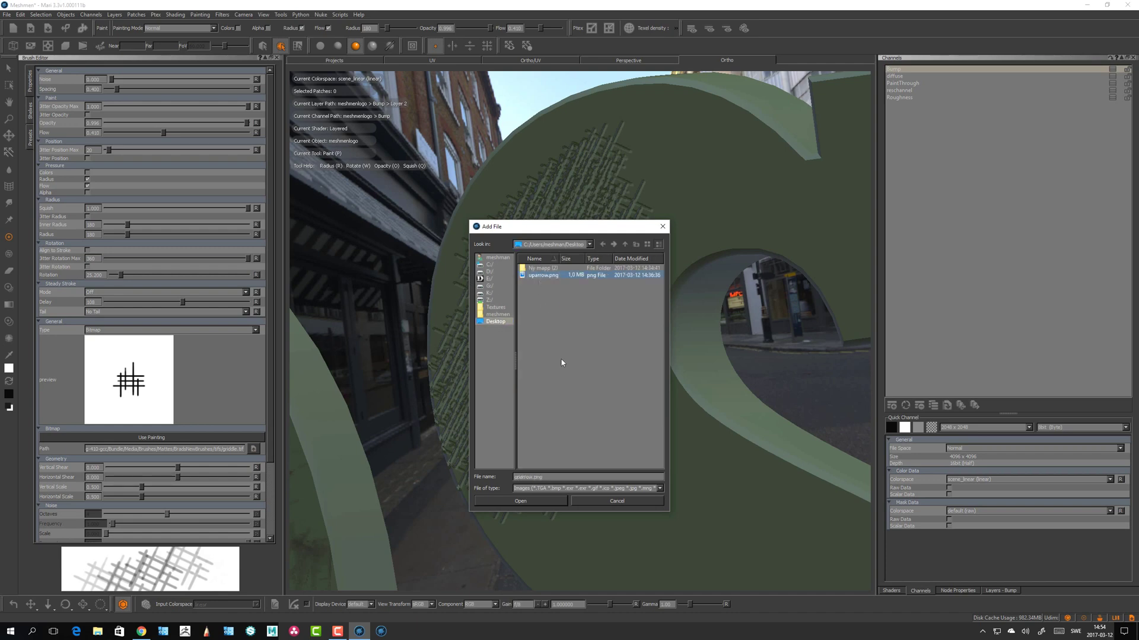
pyautogui.click(521, 502)
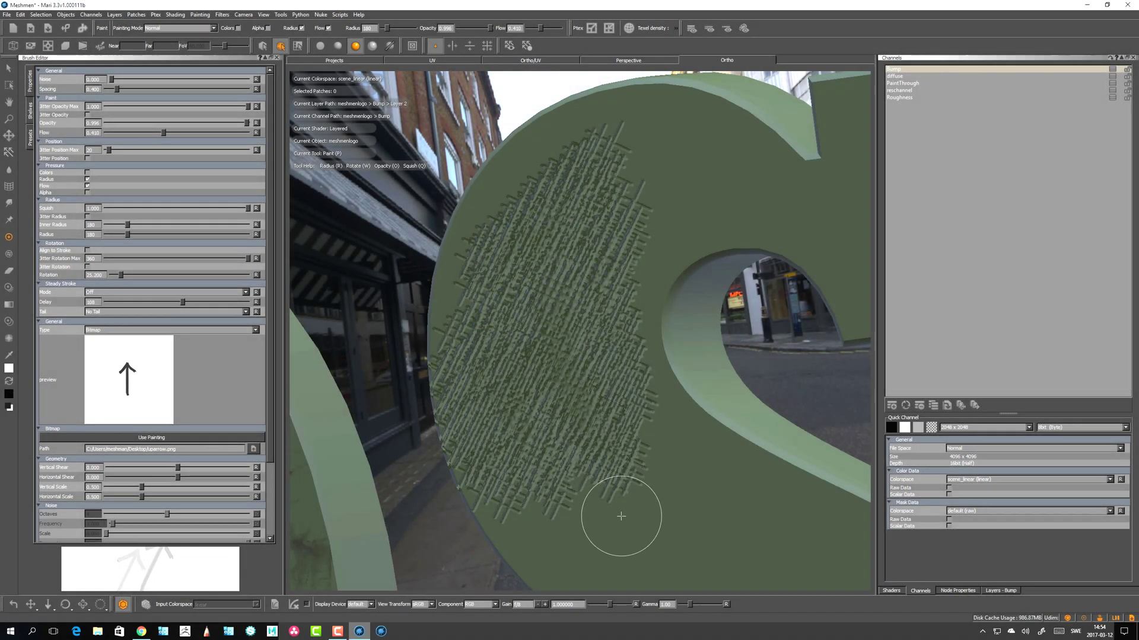
# Clear the crosshatched paint, test the arrow tip with strokes on the letter, and clear those too.
pyautogui.moveTo(603, 516); pyautogui.dragTo(614, 464)
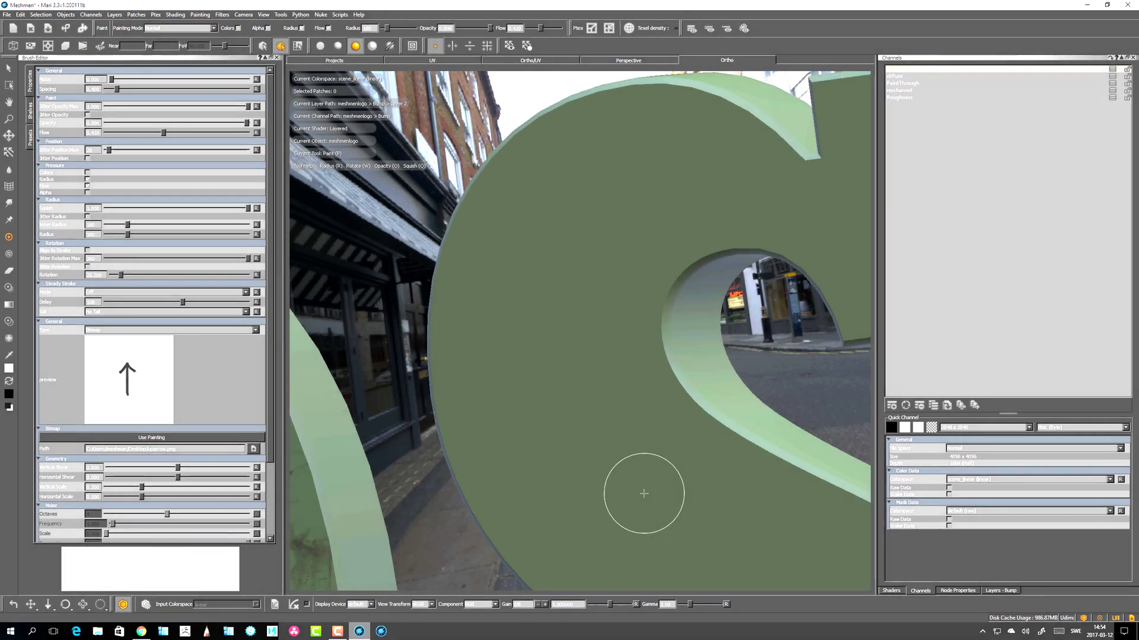
pyautogui.moveTo(640, 526)
pyautogui.mouseDown()
pyautogui.moveTo(684, 200)
pyautogui.moveTo(591, 468)
pyautogui.moveTo(554, 183)
pyautogui.moveTo(572, 213)
pyautogui.moveTo(590, 386)
pyautogui.moveTo(516, 265)
pyautogui.moveTo(505, 387)
pyautogui.moveTo(512, 410)
pyautogui.moveTo(539, 344)
pyautogui.moveTo(562, 411)
pyautogui.mouseUp()
pyautogui.press('BackSpace')
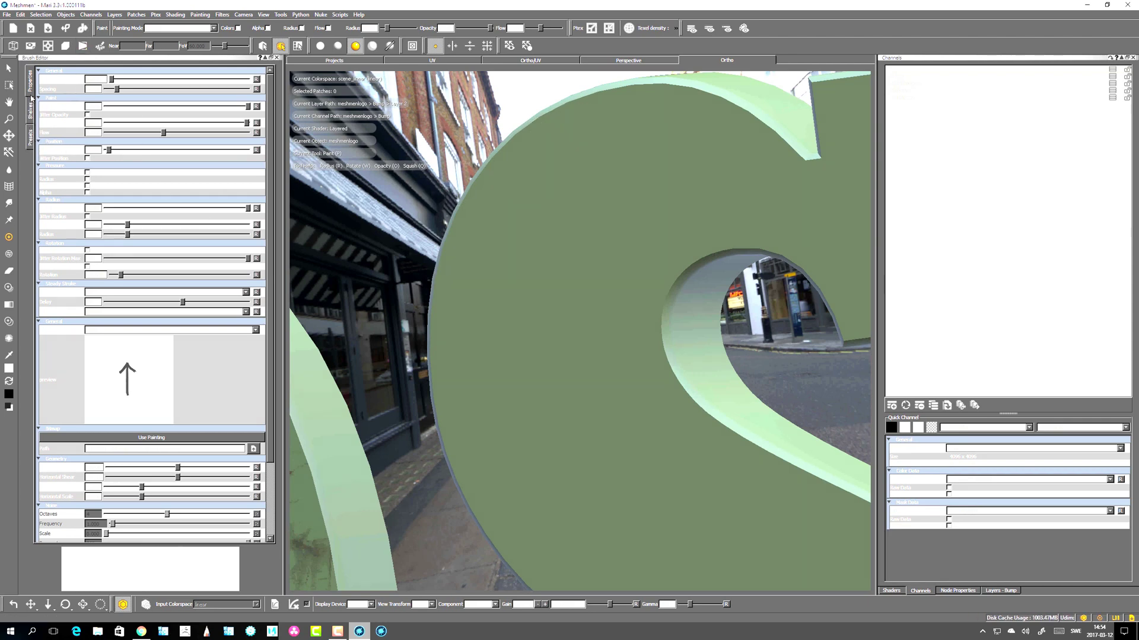
# Create a new brush shelf named mybrushes and paint a patch of arrows on the letter.
pyautogui.click(31, 140)
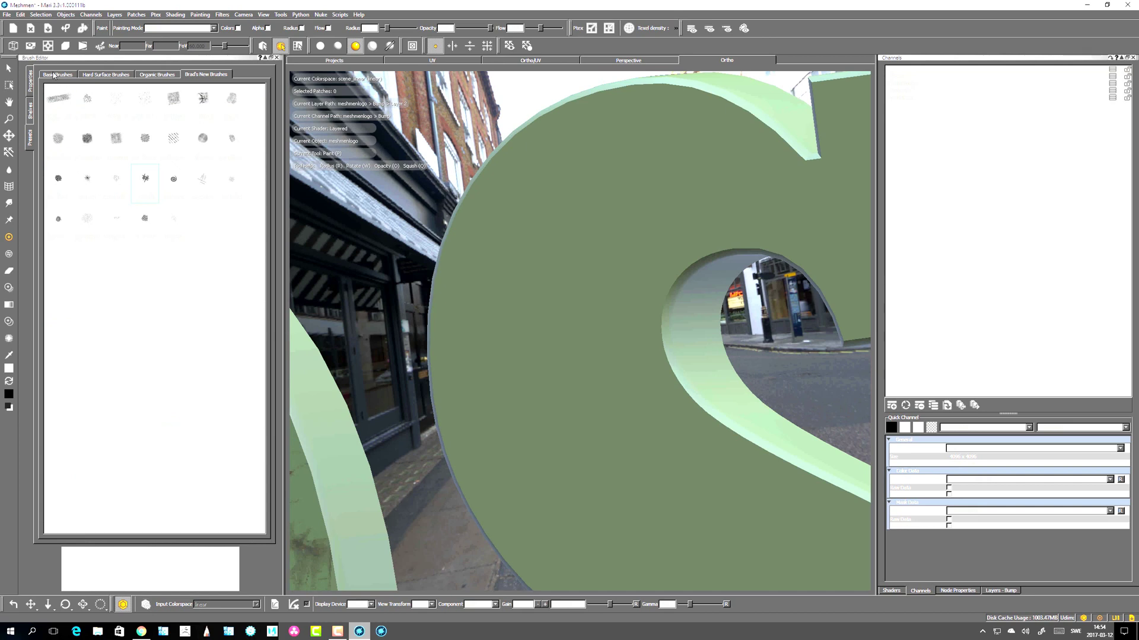
pyautogui.click(31, 118)
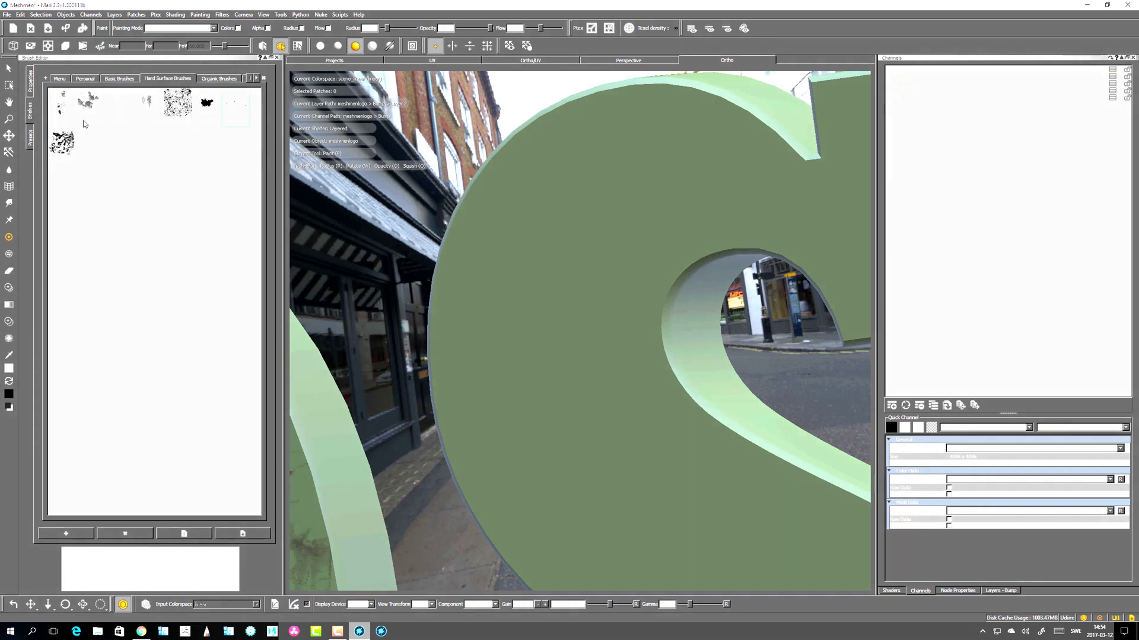
pyautogui.click(45, 78)
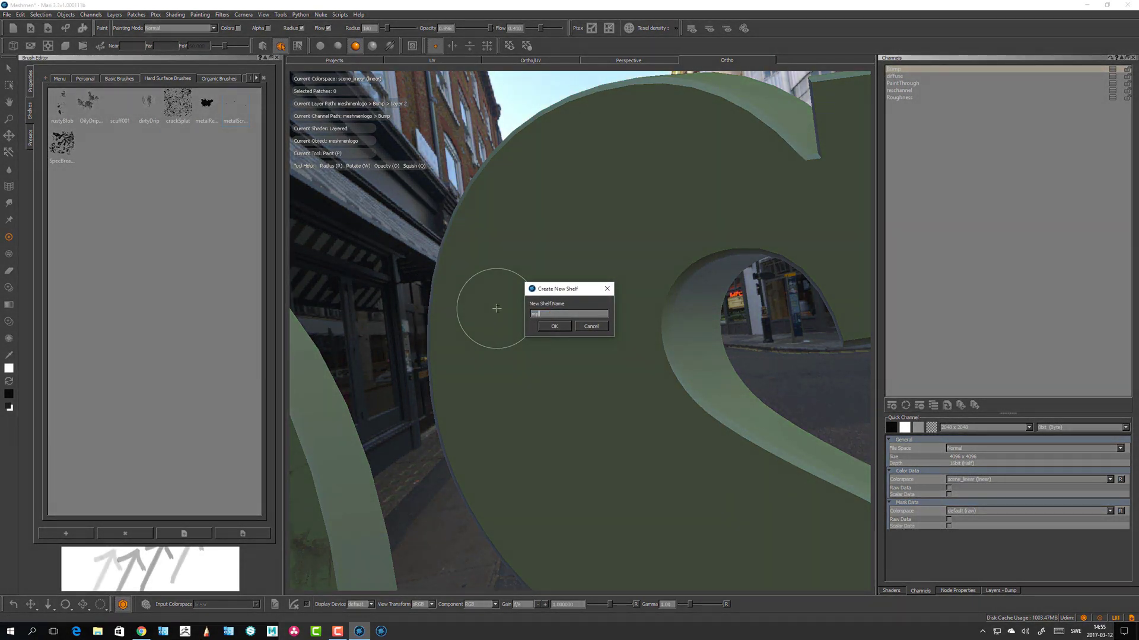
pyautogui.write('mybrushes')
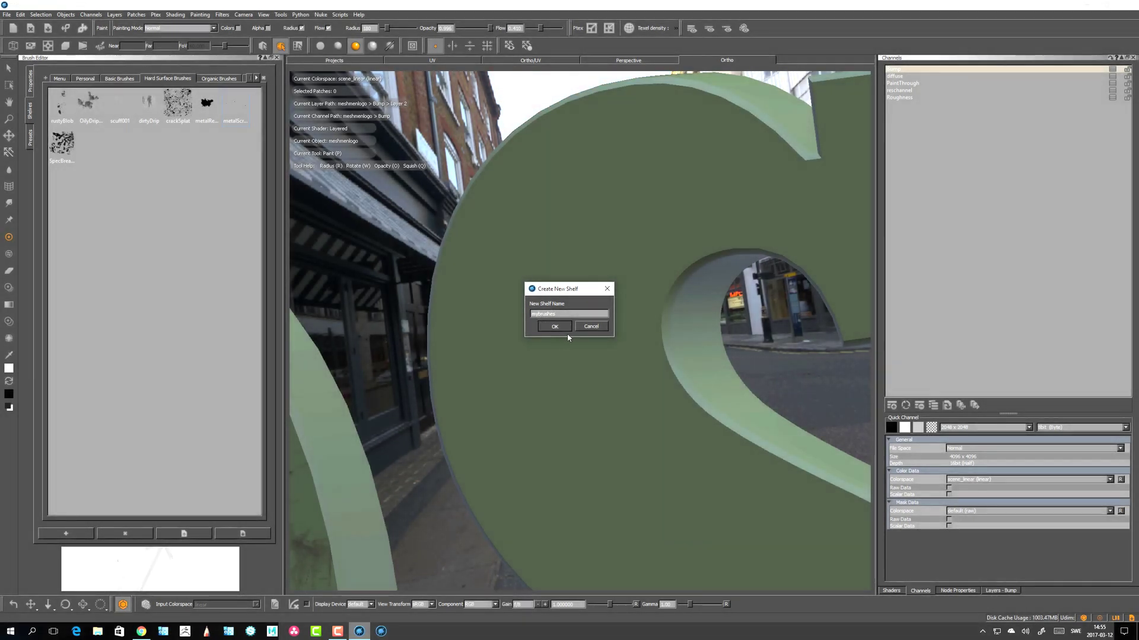
pyautogui.click(557, 327)
pyautogui.moveTo(548, 394)
pyautogui.mouseDown()
pyautogui.moveTo(559, 267)
pyautogui.moveTo(504, 361)
pyautogui.moveTo(510, 264)
pyautogui.mouseUp()
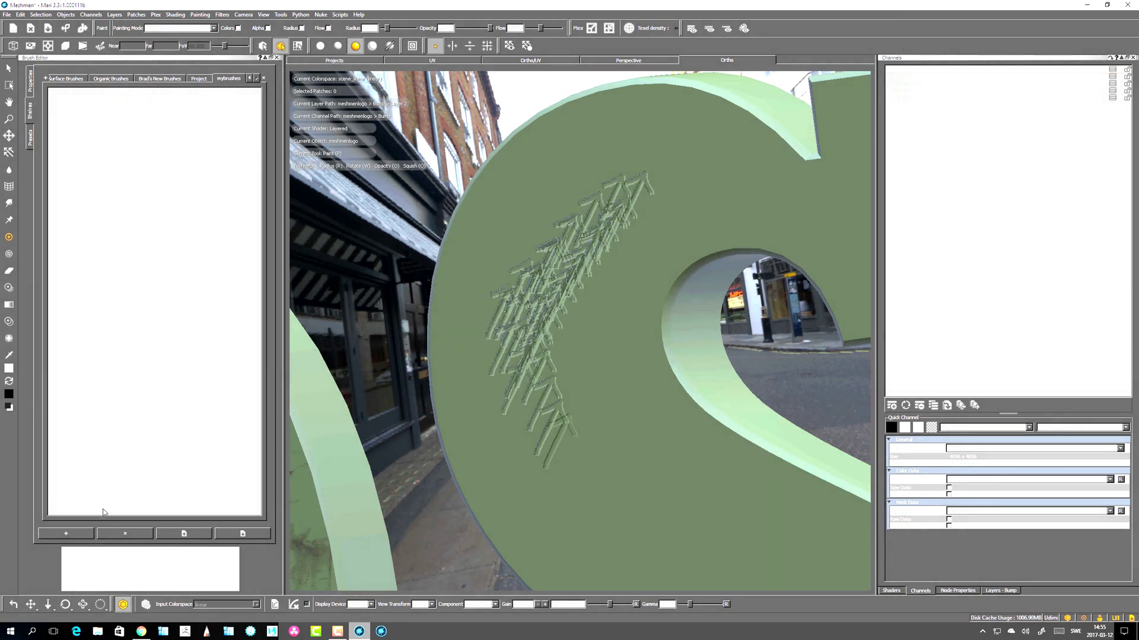
# Add the current arrow brush to the mybrushes shelf and undo the painted arrows on the letter.
pyautogui.click(72, 533)
pyautogui.moveTo(525, 217); pyautogui.dragTo(542, 190)
pyautogui.keyDown('alt'); pyautogui.moveTo(552, 339); pyautogui.dragTo(546, 338); pyautogui.keyUp('alt')
pyautogui.hotkey('ctrl', 'z')
# Open the pop-up brush palette and pick the arrow brush from the mybrushes shelf.
pyautogui.press('k')
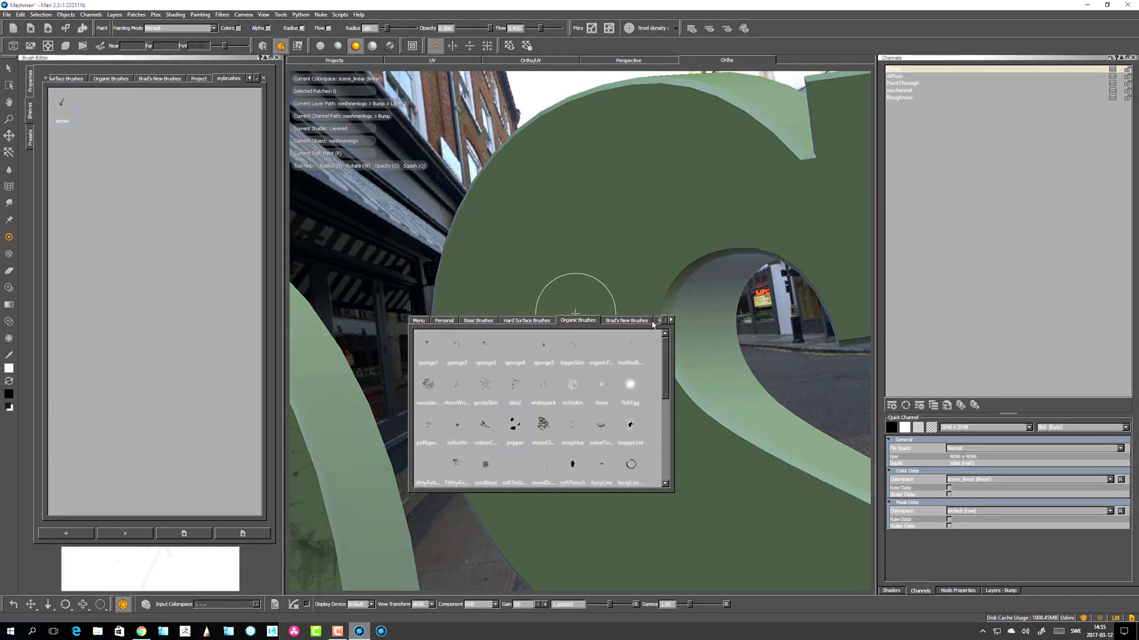
pyautogui.click(670, 322)
pyautogui.click(670, 322)
pyautogui.click(643, 321)
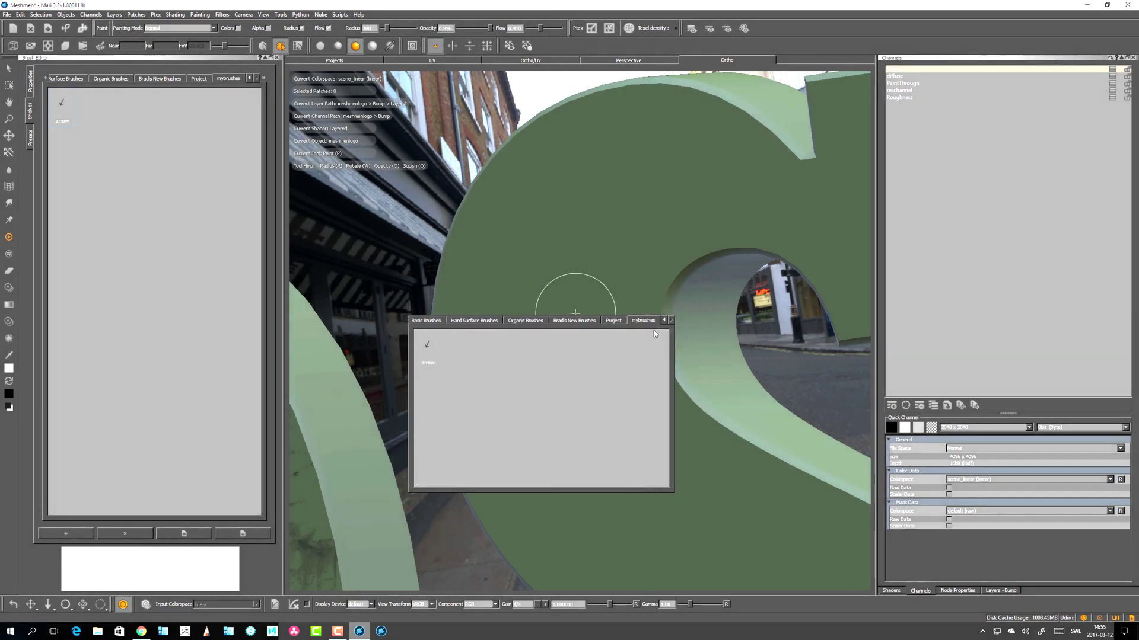
pyautogui.click(433, 350)
# Test the arrow brush on the letter, undo that stroke, and paint another one on the upper part.
pyautogui.moveTo(504, 255)
pyautogui.mouseDown()
pyautogui.moveTo(483, 284)
pyautogui.moveTo(521, 204)
pyautogui.moveTo(555, 295)
pyautogui.moveTo(556, 465)
pyautogui.moveTo(498, 386)
pyautogui.moveTo(584, 503)
pyautogui.moveTo(580, 401)
pyautogui.moveTo(623, 172)
pyautogui.moveTo(492, 225)
pyautogui.moveTo(551, 288)
pyautogui.moveTo(538, 310)
pyautogui.mouseUp()
pyautogui.hotkey('ctrl', 'z')
pyautogui.keyDown('alt'); pyautogui.moveTo(539, 310); pyautogui.dragTo(531, 277, button='right'); pyautogui.keyUp('alt')
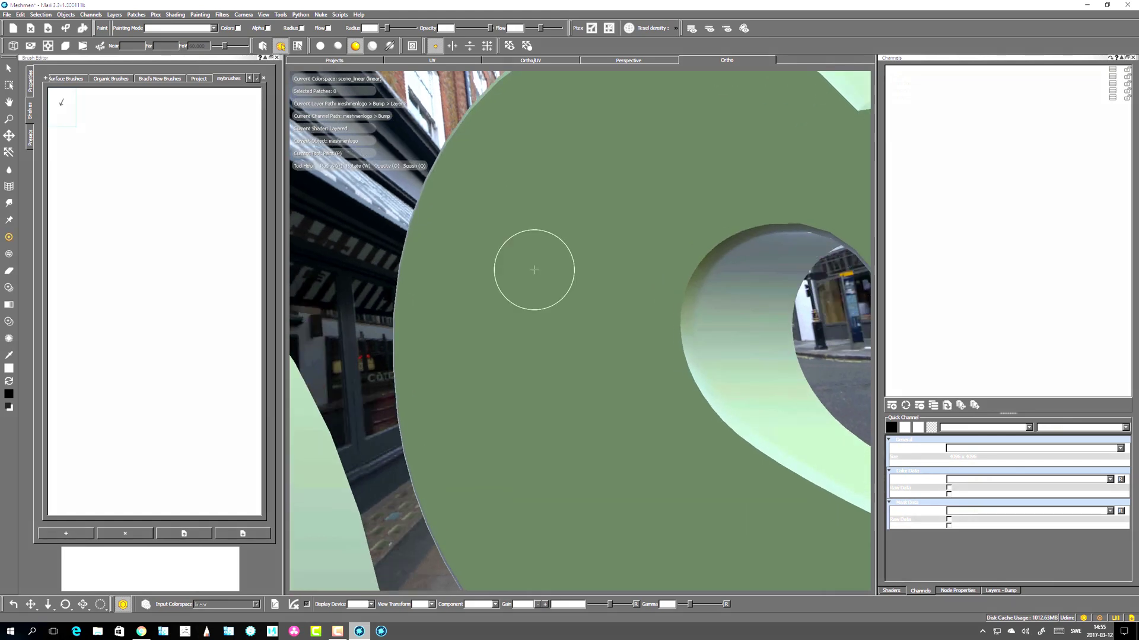
pyautogui.keyDown('alt'); pyautogui.moveTo(532, 277); pyautogui.dragTo(546, 236); pyautogui.keyUp('alt')
pyautogui.keyDown('alt'); pyautogui.moveTo(546, 237); pyautogui.dragTo(529, 259, button='right'); pyautogui.keyUp('alt')
pyautogui.keyDown('alt'); pyautogui.moveTo(528, 260); pyautogui.dragTo(566, 249); pyautogui.keyUp('alt')
pyautogui.moveTo(614, 145)
pyautogui.mouseDown()
pyautogui.moveTo(478, 336)
pyautogui.moveTo(510, 400)
pyautogui.moveTo(534, 224)
pyautogui.moveTo(503, 241)
pyautogui.moveTo(508, 300)
pyautogui.moveTo(491, 369)
pyautogui.moveTo(480, 300)
pyautogui.moveTo(481, 362)
pyautogui.moveTo(508, 453)
pyautogui.moveTo(564, 213)
pyautogui.mouseUp()
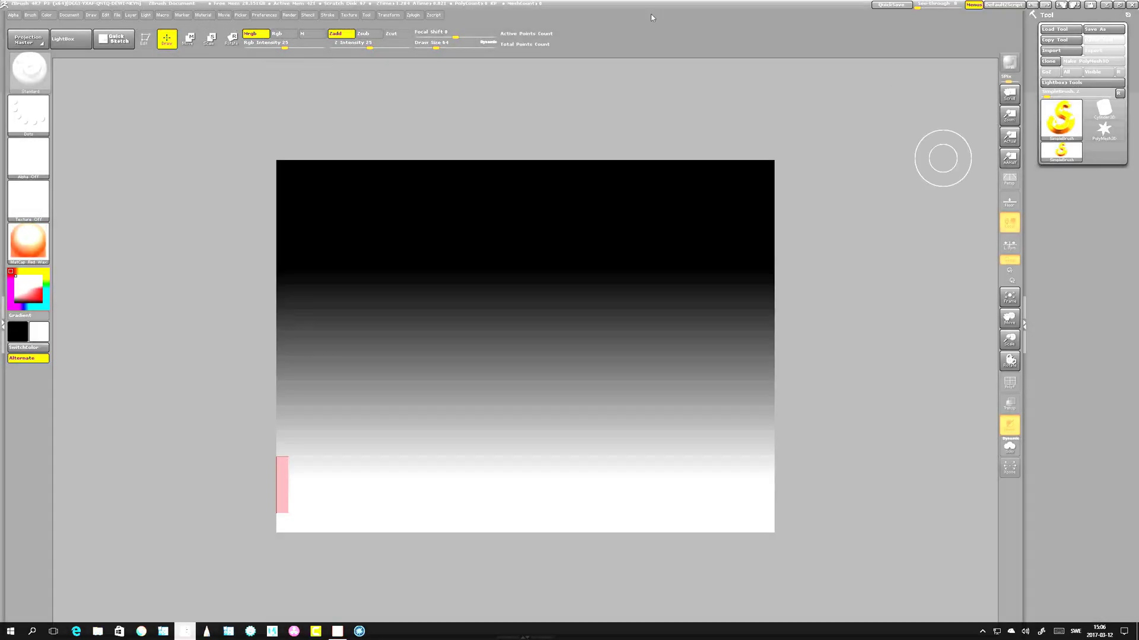
# In ZBrush, turn off proportional sizing, set the document width and height to 1200, and crop the document.
pyautogui.click(70, 15)
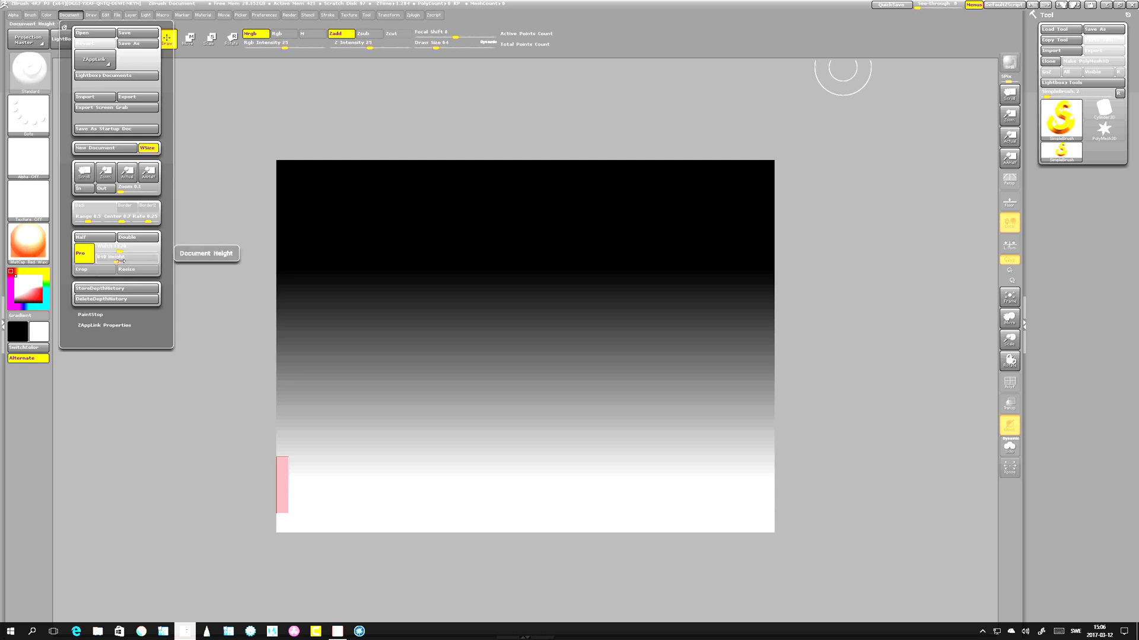
pyautogui.click(90, 258)
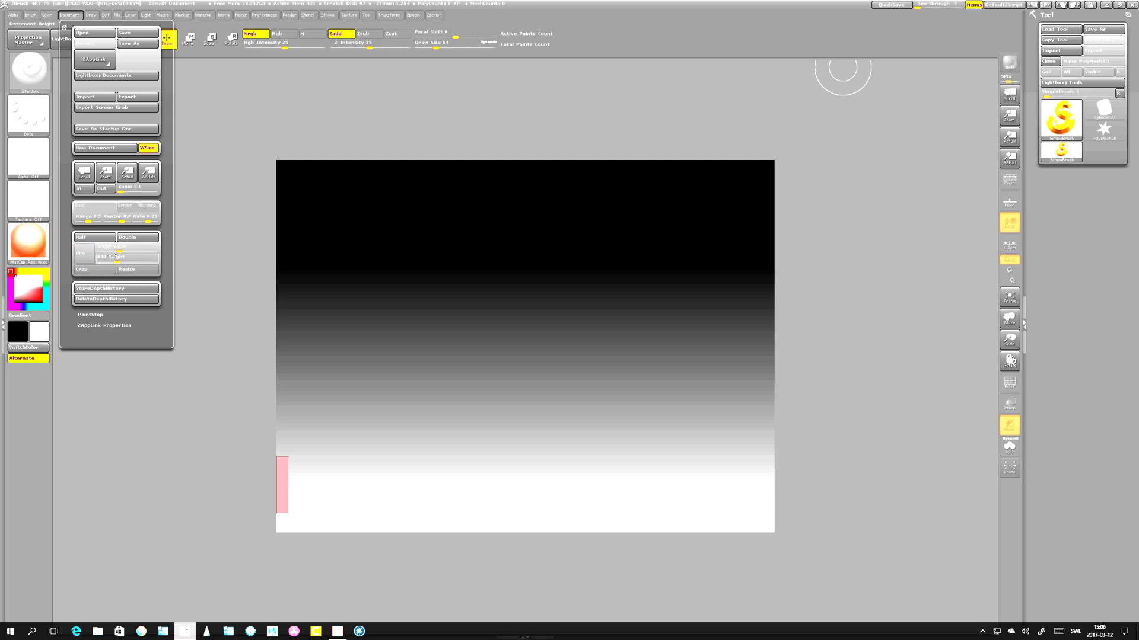
pyautogui.click(123, 247)
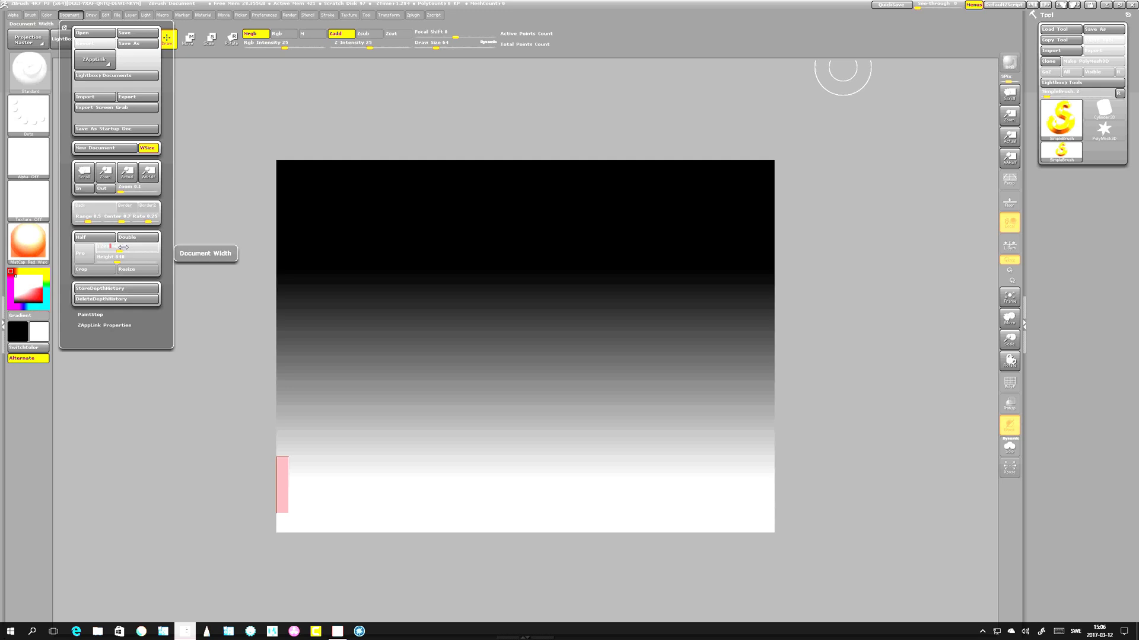
pyautogui.press('Tab')
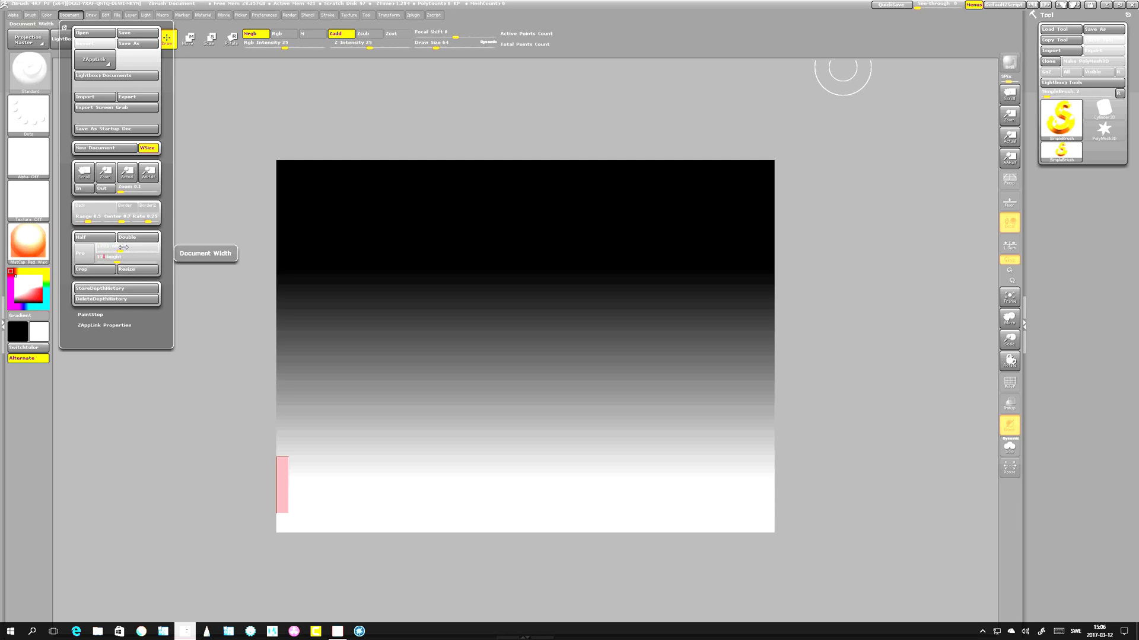
pyautogui.write('12')
pyautogui.write('00')
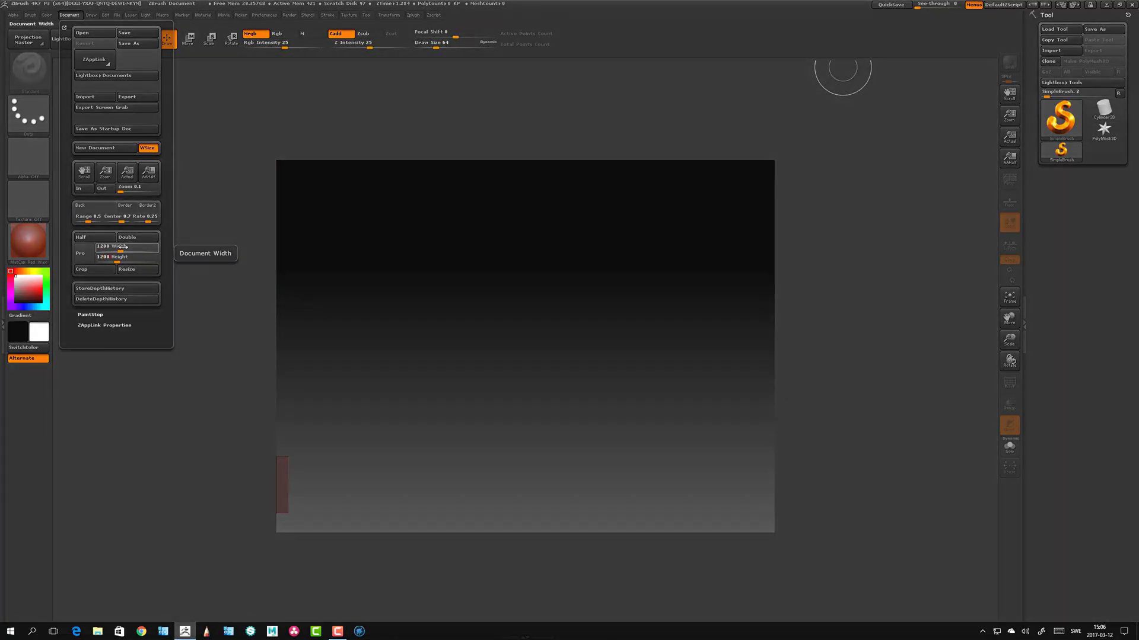
pyautogui.click(90, 270)
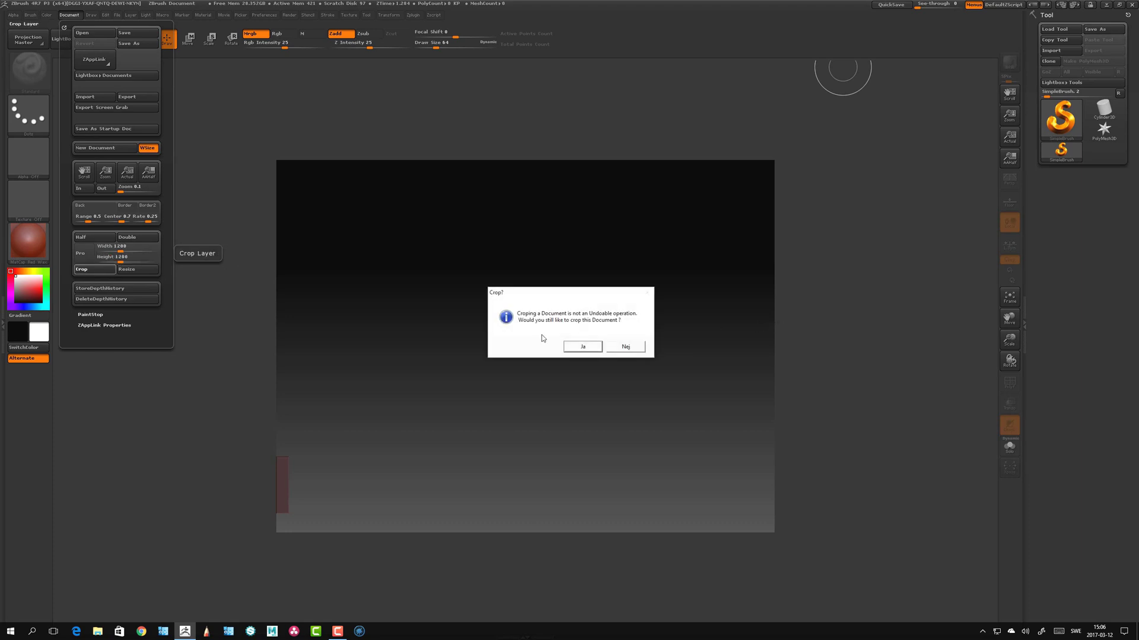
pyautogui.click(581, 347)
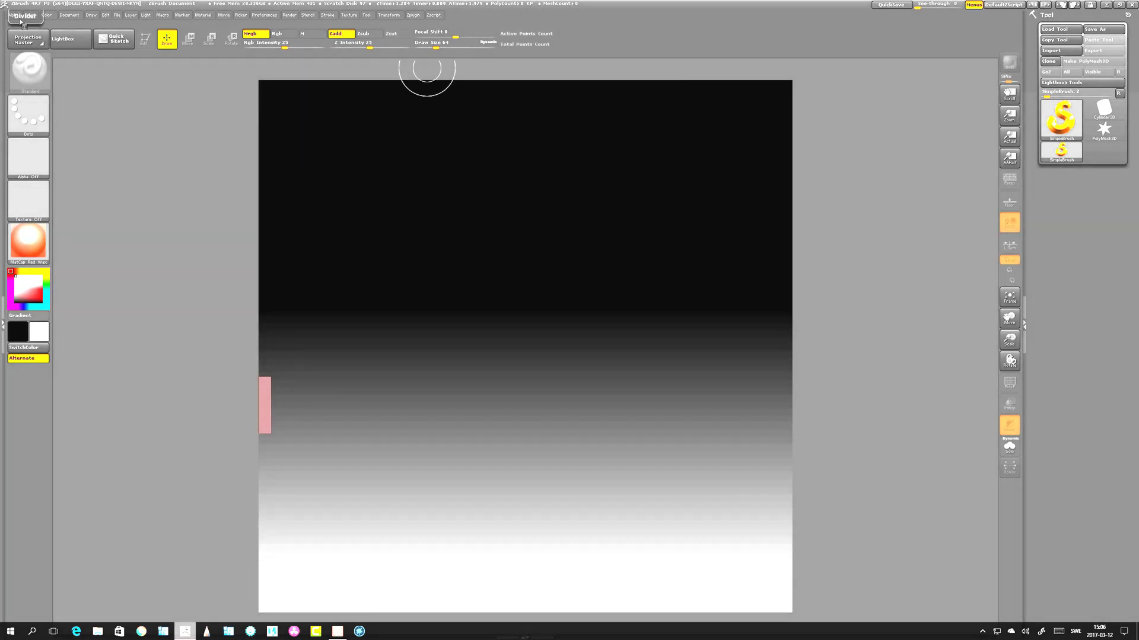
# Load ThickPlane.ZTL from the LightBox tools, draw it on the canvas, and frame it in Edit mode.
pyautogui.click(61, 39)
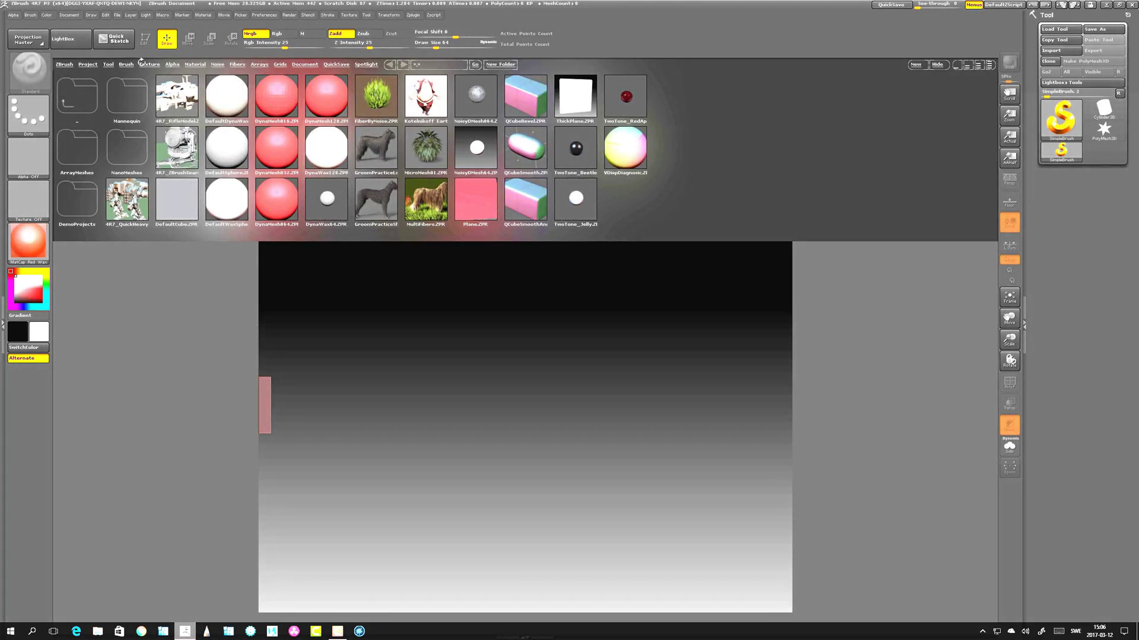
pyautogui.click(108, 64)
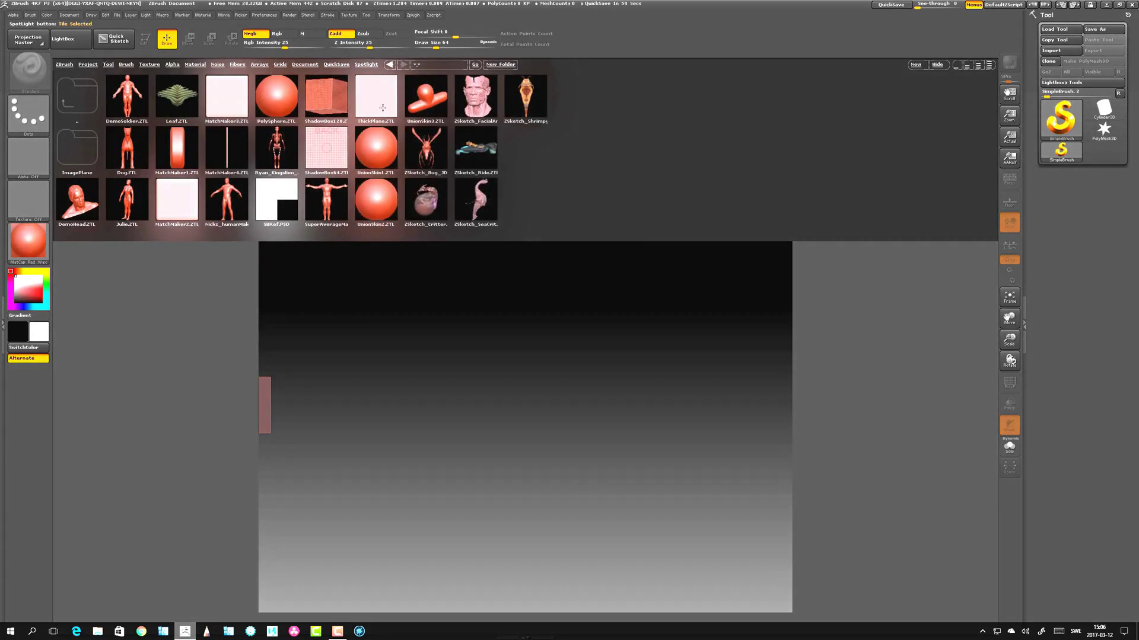
pyautogui.doubleClick(382, 108)
pyautogui.moveTo(482, 353); pyautogui.dragTo(496, 481)
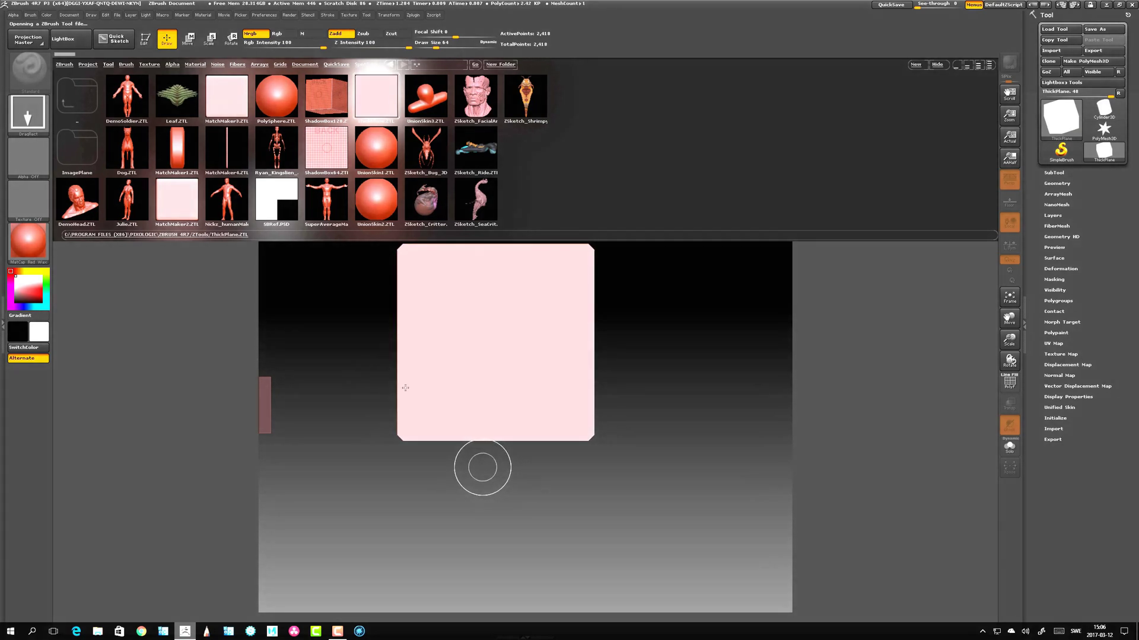
pyautogui.click(64, 41)
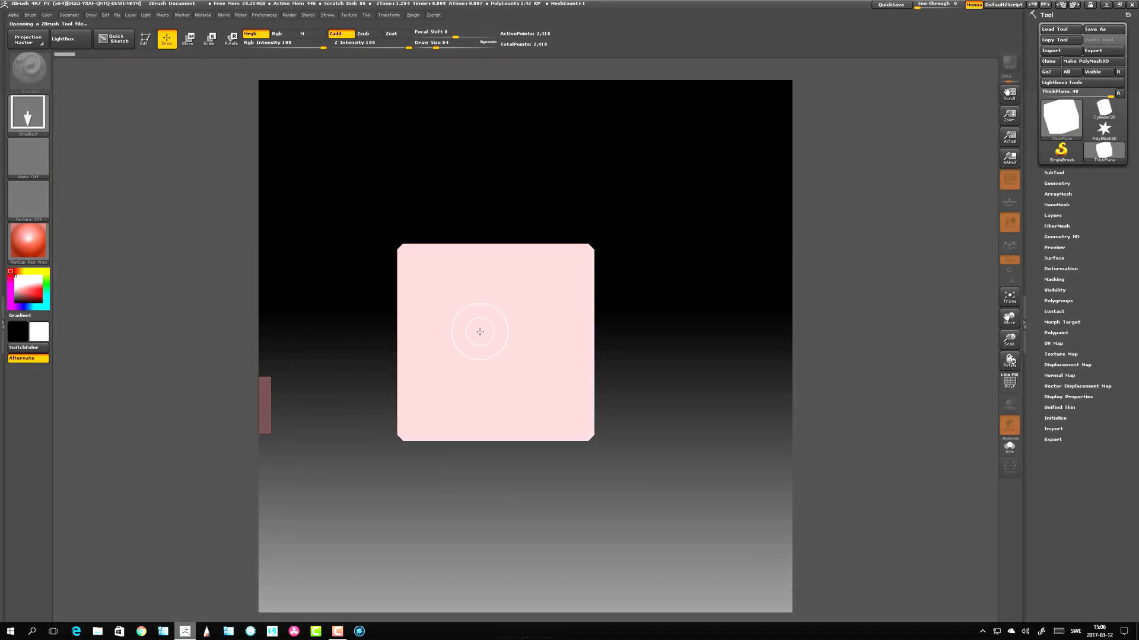
pyautogui.press('t')
pyautogui.press('f')
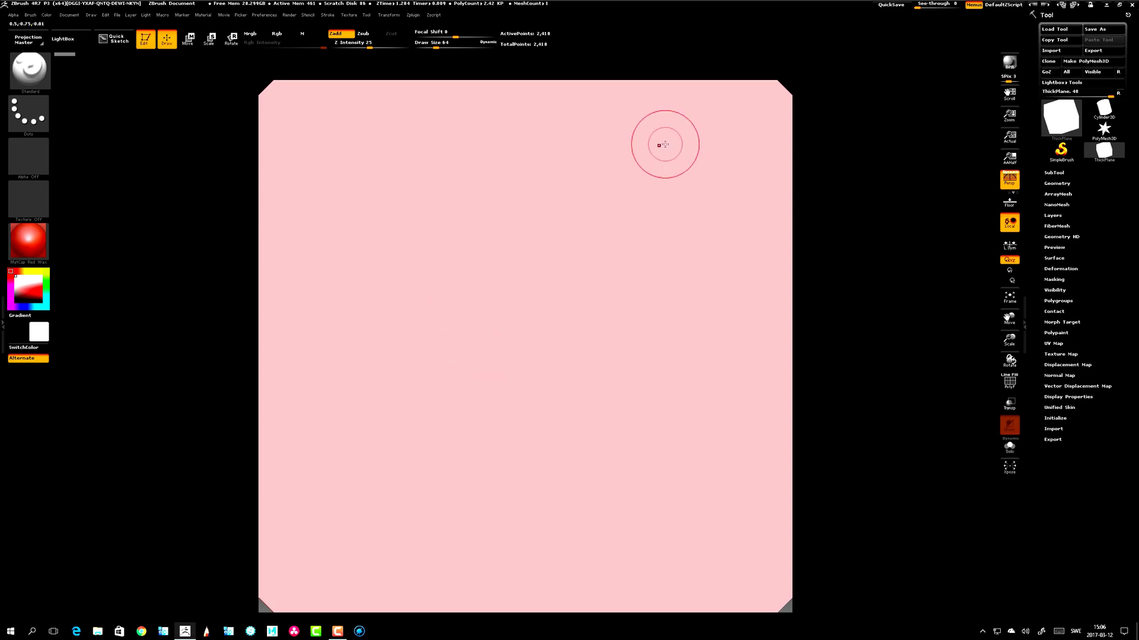
# Subdivide the thick plane's geometry up to subdivision level 6.
pyautogui.click(1056, 183)
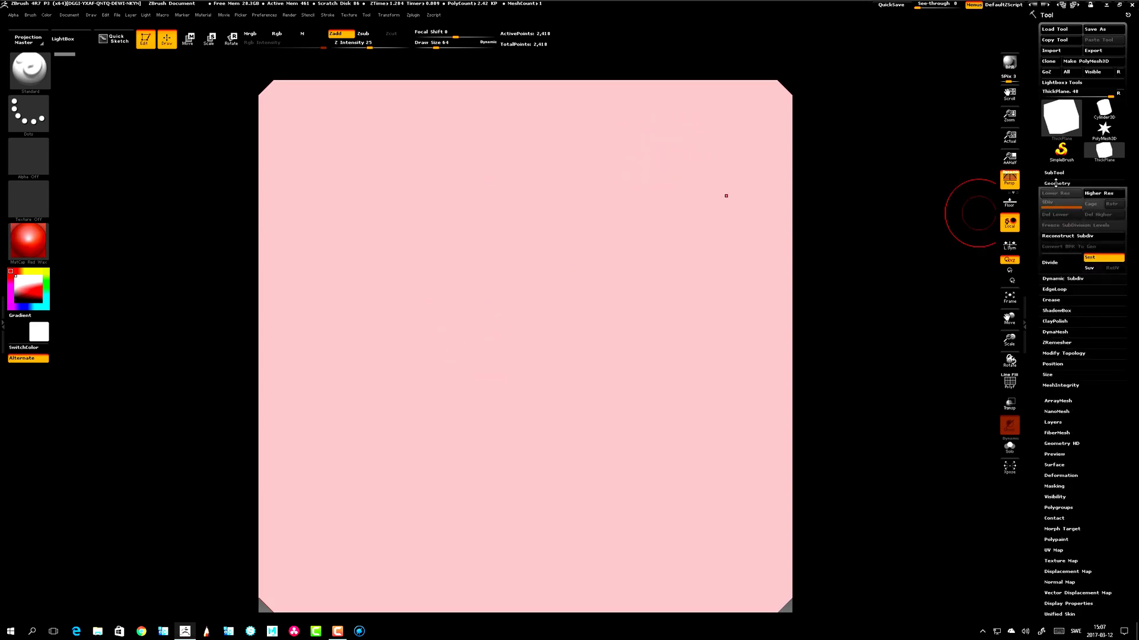
pyautogui.click(1062, 262)
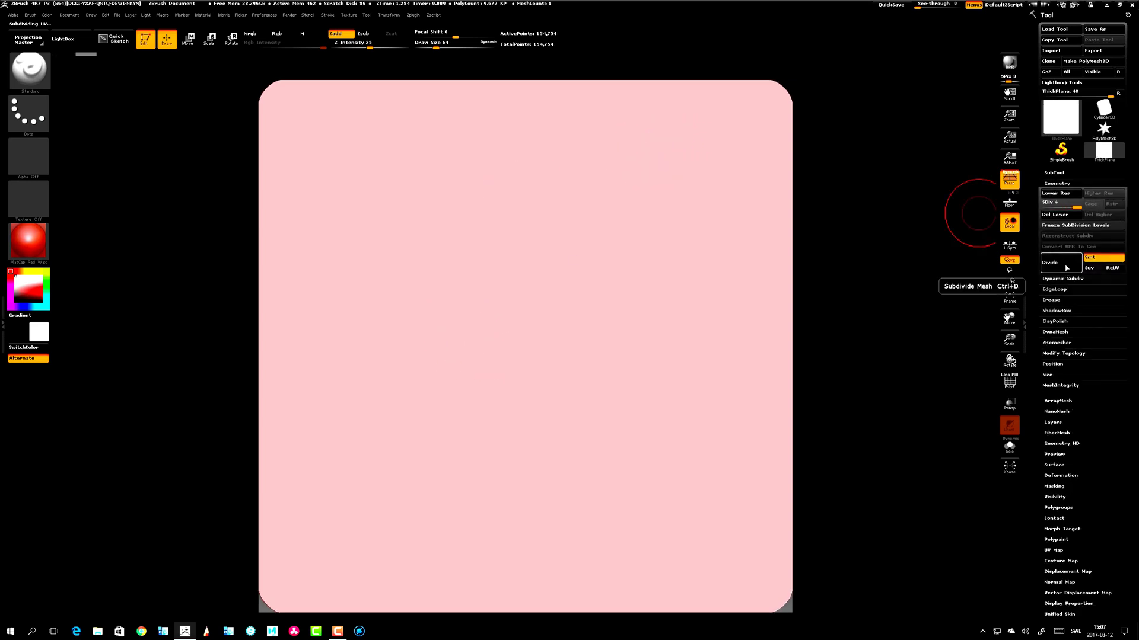
pyautogui.click(1061, 262)
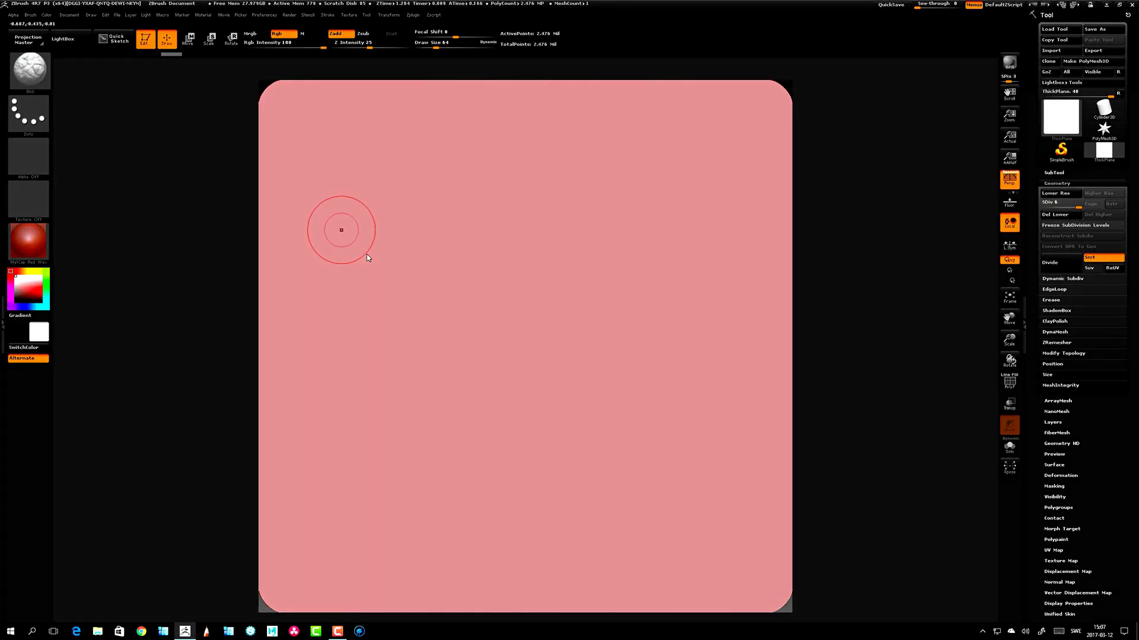
# Choose the Dam_Standard brush, try a horizontal stroke across the plane, and undo it.
pyautogui.press('b')
pyautogui.press('d')
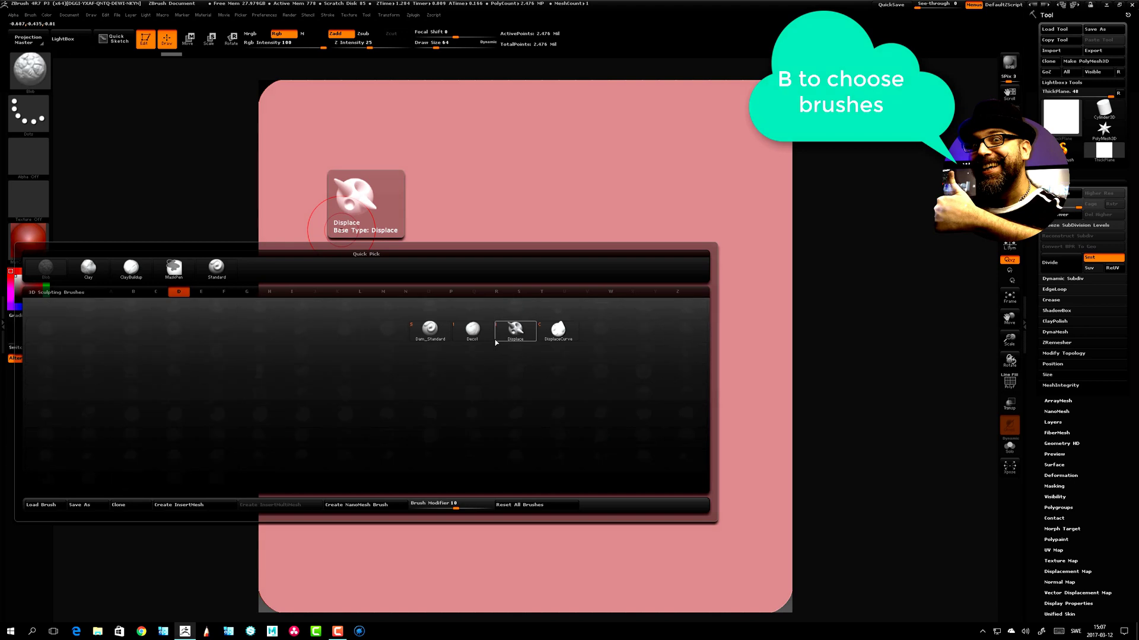
pyautogui.press('s')
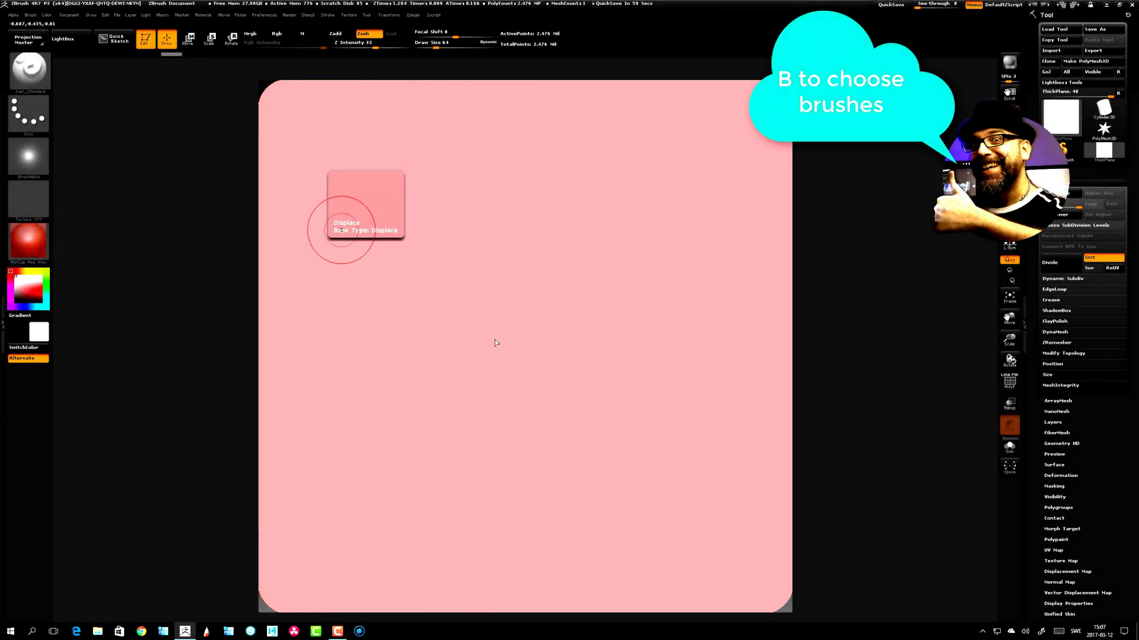
pyautogui.moveTo(359, 377)
pyautogui.mouseDown()
pyautogui.moveTo(439, 304)
pyautogui.moveTo(616, 381)
pyautogui.mouseUp()
pyautogui.press('ctrl')
pyautogui.hotkey('ctrl', 'z')
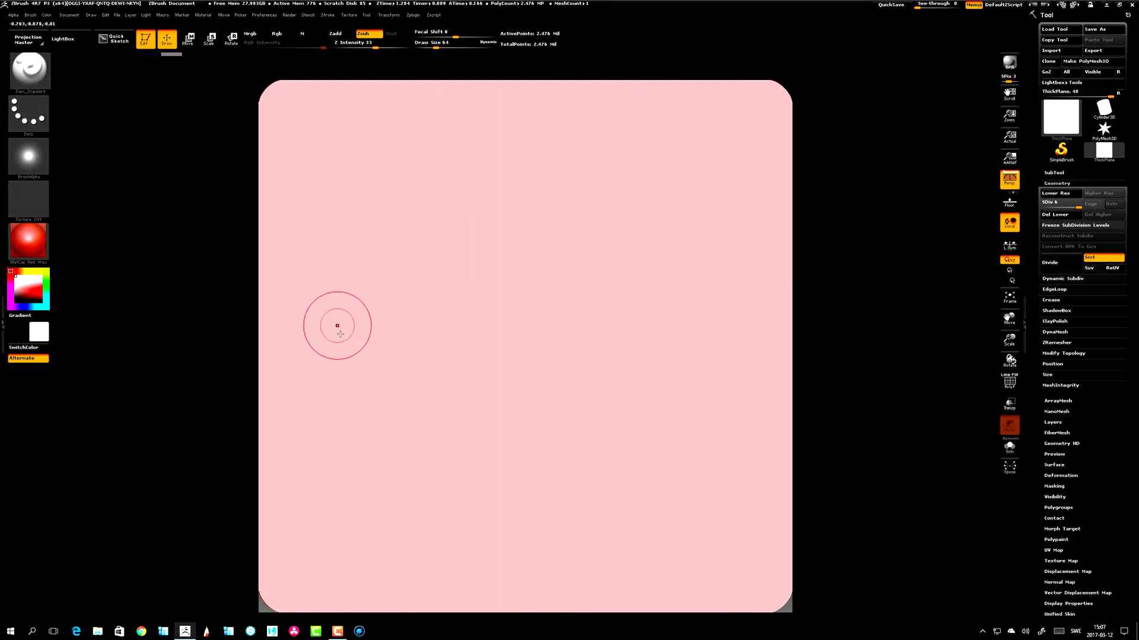
# Carve a curved main groove across the middle of the plane with a fork at its right end.
pyautogui.moveTo(343, 359)
pyautogui.mouseDown()
pyautogui.moveTo(432, 303)
pyautogui.moveTo(547, 325)
pyautogui.moveTo(376, 323)
pyautogui.moveTo(362, 361)
pyautogui.moveTo(351, 356)
pyautogui.mouseUp()
pyautogui.moveTo(465, 307)
pyautogui.mouseDown()
pyautogui.moveTo(541, 339)
pyautogui.moveTo(614, 329)
pyautogui.mouseUp()
pyautogui.moveTo(511, 337)
pyautogui.mouseDown()
pyautogui.moveTo(603, 317)
pyautogui.moveTo(643, 274)
pyautogui.moveTo(657, 276)
pyautogui.mouseUp()
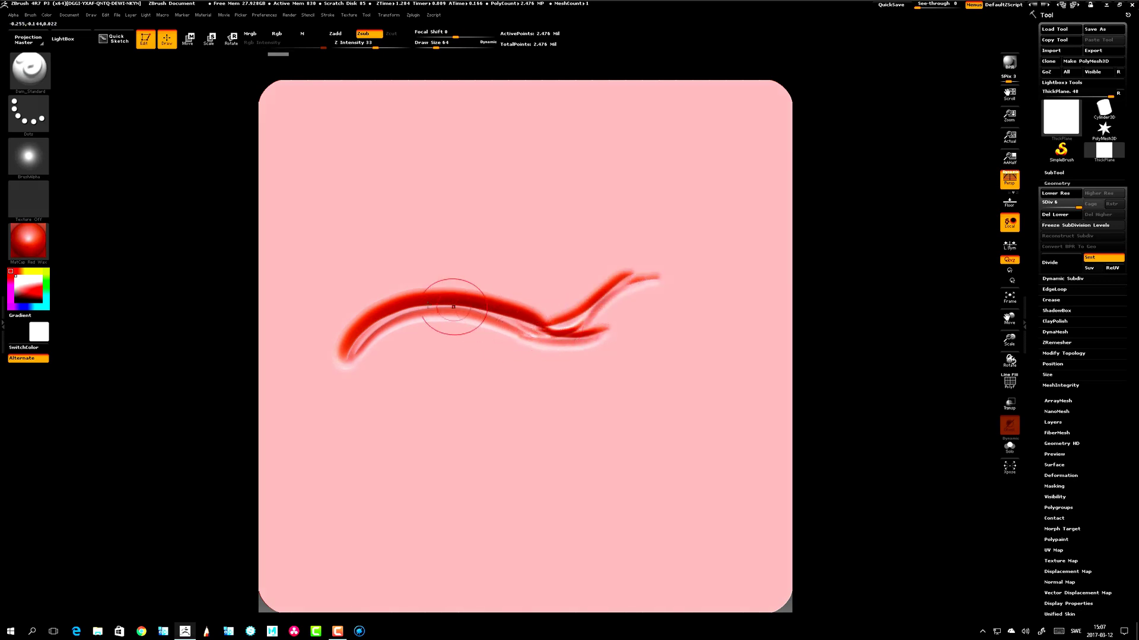
# Carve short crossing strokes and small branches along the length of the main groove.
pyautogui.moveTo(361, 356)
pyautogui.mouseDown()
pyautogui.moveTo(374, 286)
pyautogui.moveTo(394, 356)
pyautogui.moveTo(446, 233)
pyautogui.moveTo(439, 341)
pyautogui.moveTo(466, 295)
pyautogui.moveTo(507, 276)
pyautogui.moveTo(510, 361)
pyautogui.mouseUp()
pyautogui.moveTo(524, 320); pyautogui.dragTo(516, 349)
pyautogui.moveTo(545, 291); pyautogui.dragTo(516, 330)
pyautogui.moveTo(538, 294); pyautogui.dragTo(555, 362)
pyautogui.moveTo(564, 322)
pyautogui.mouseDown()
pyautogui.moveTo(589, 351)
pyautogui.moveTo(586, 283)
pyautogui.moveTo(600, 295)
pyautogui.mouseUp()
pyautogui.moveTo(530, 329); pyautogui.dragTo(515, 351)
pyautogui.moveTo(464, 314); pyautogui.dragTo(447, 337)
pyautogui.moveTo(408, 311); pyautogui.dragTo(387, 339)
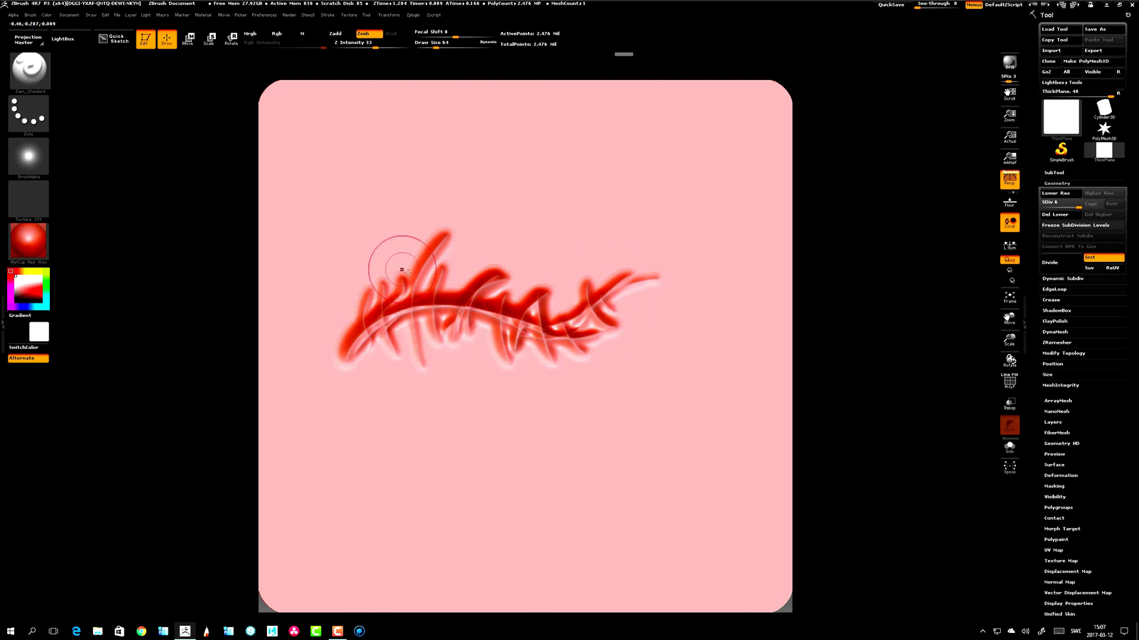
pyautogui.moveTo(405, 279); pyautogui.dragTo(382, 316)
pyautogui.moveTo(361, 321)
pyautogui.mouseDown()
pyautogui.moveTo(352, 343)
pyautogui.moveTo(380, 339)
pyautogui.mouseUp()
pyautogui.moveTo(532, 337)
pyautogui.mouseDown()
pyautogui.moveTo(574, 373)
pyautogui.moveTo(635, 365)
pyautogui.moveTo(660, 379)
pyautogui.moveTo(611, 343)
pyautogui.mouseUp()
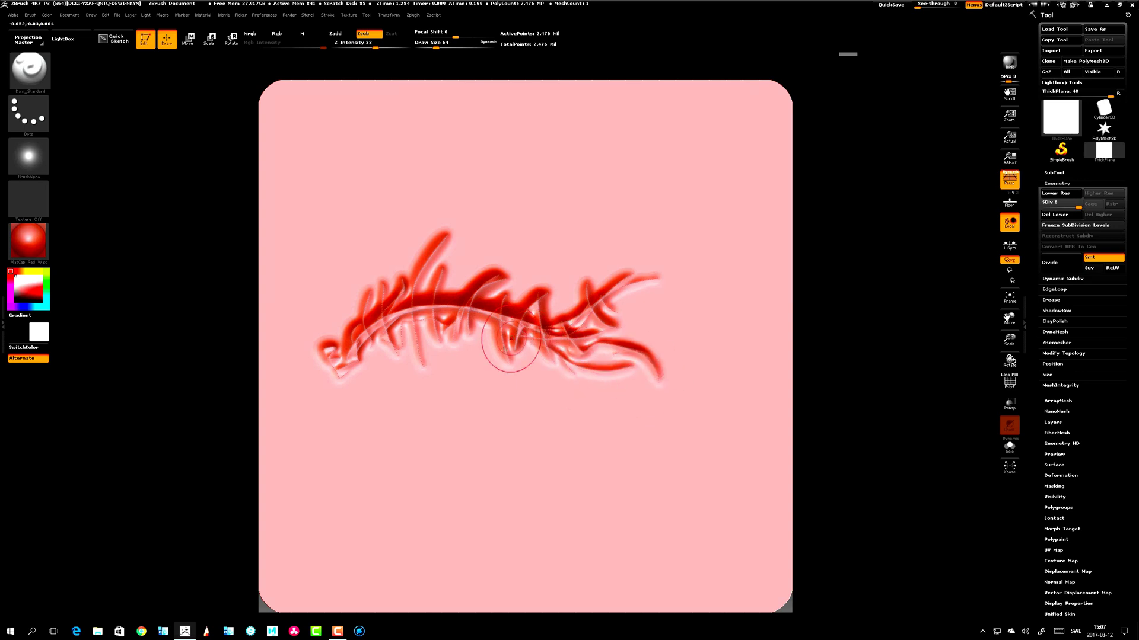
pyautogui.moveTo(383, 318)
pyautogui.mouseDown()
pyautogui.moveTo(409, 353)
pyautogui.moveTo(445, 369)
pyautogui.mouseUp()
pyautogui.moveTo(381, 386)
pyautogui.mouseDown()
pyautogui.moveTo(355, 386)
pyautogui.moveTo(343, 355)
pyautogui.mouseUp()
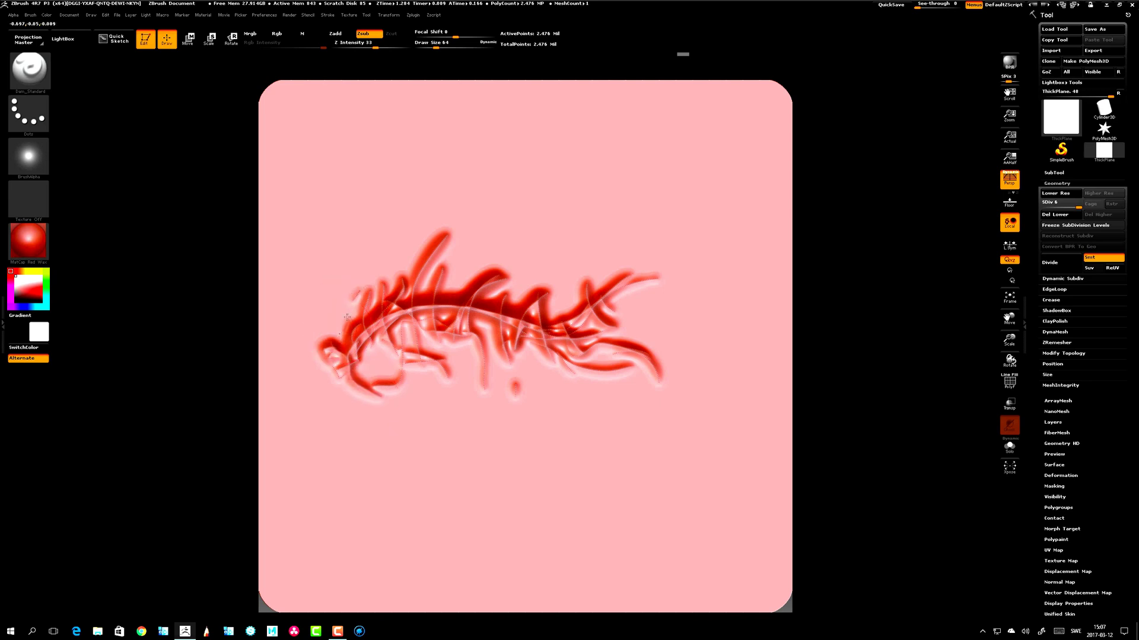
# Carve longer curved spines and tendrils outward from the groove, both above it and below its right end.
pyautogui.moveTo(348, 312)
pyautogui.mouseDown()
pyautogui.moveTo(354, 248)
pyautogui.moveTo(361, 337)
pyautogui.mouseUp()
pyautogui.moveTo(466, 236); pyautogui.dragTo(458, 315)
pyautogui.moveTo(553, 391)
pyautogui.mouseDown()
pyautogui.moveTo(627, 396)
pyautogui.moveTo(651, 412)
pyautogui.mouseUp()
pyautogui.moveTo(634, 390)
pyautogui.mouseDown()
pyautogui.moveTo(674, 416)
pyautogui.moveTo(683, 472)
pyautogui.mouseUp()
pyautogui.moveTo(706, 422)
pyautogui.mouseDown()
pyautogui.moveTo(698, 380)
pyautogui.moveTo(629, 380)
pyautogui.mouseUp()
pyautogui.moveTo(608, 360); pyautogui.dragTo(599, 346)
pyautogui.moveTo(563, 422); pyautogui.dragTo(513, 327)
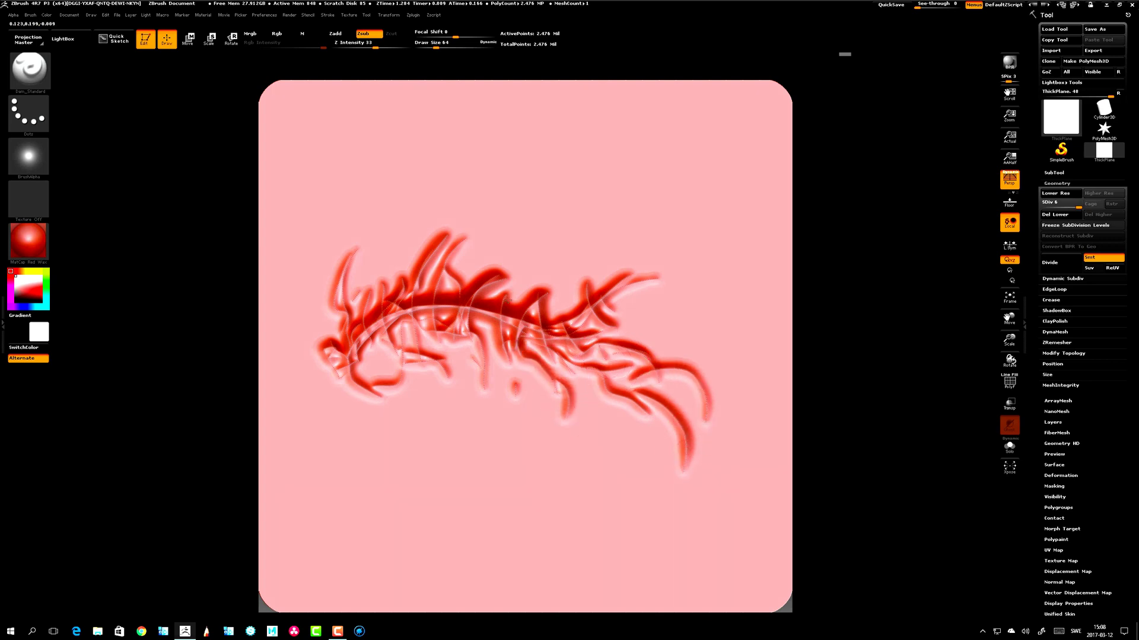
pyautogui.moveTo(579, 223); pyautogui.dragTo(598, 201)
pyautogui.moveTo(553, 255)
pyautogui.mouseDown()
pyautogui.moveTo(559, 323)
pyautogui.moveTo(574, 289)
pyautogui.moveTo(681, 257)
pyautogui.mouseUp()
pyautogui.moveTo(681, 257); pyautogui.dragTo(605, 354)
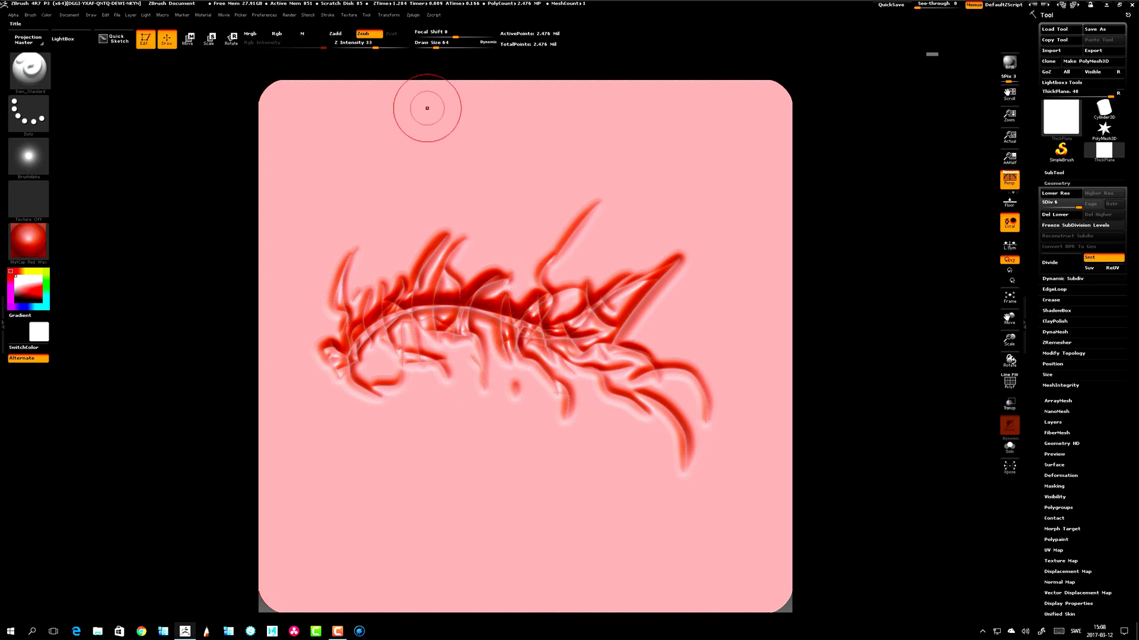
# Grab the document as a new alpha with GrabDoc and check the resulting alpha's preview.
pyautogui.click(15, 17)
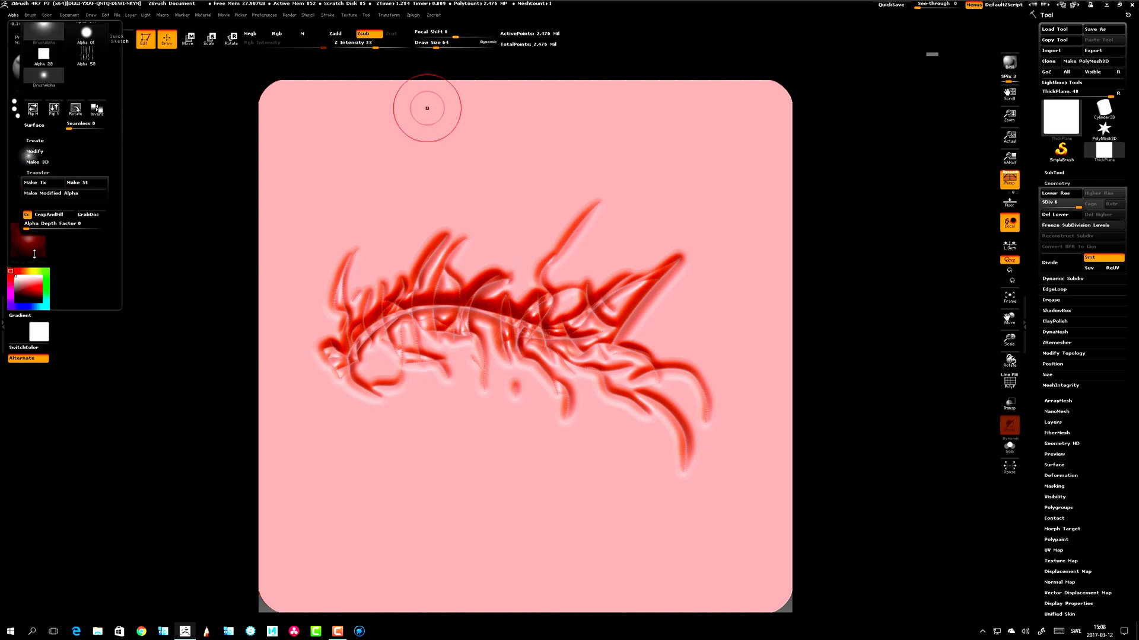
pyautogui.click(98, 218)
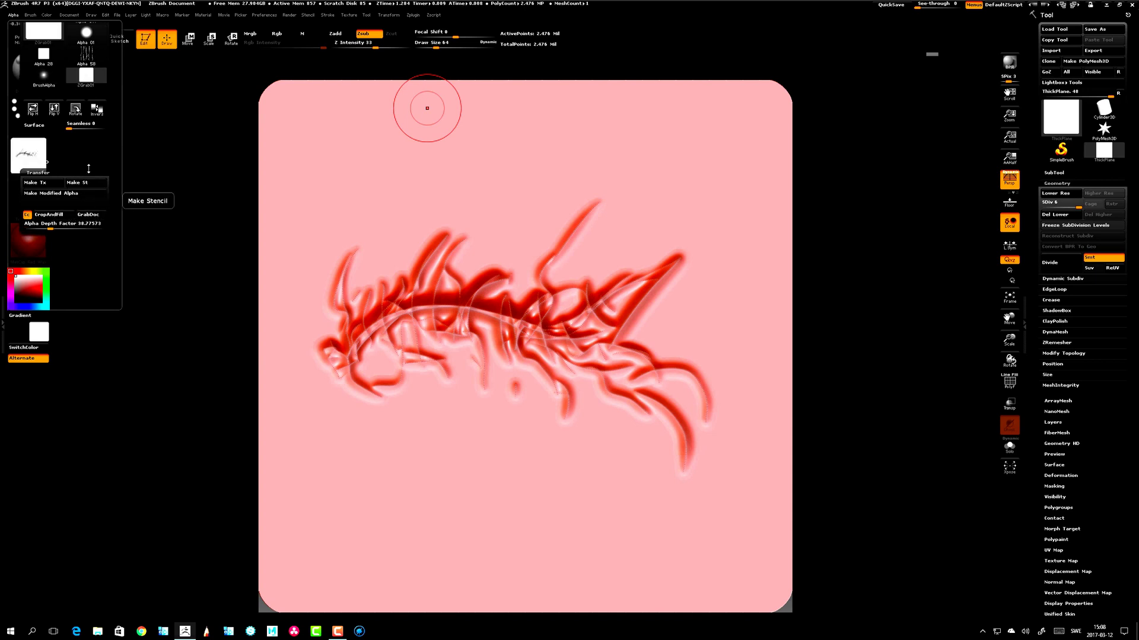
pyautogui.click(20, 16)
pyautogui.moveTo(41, 86)
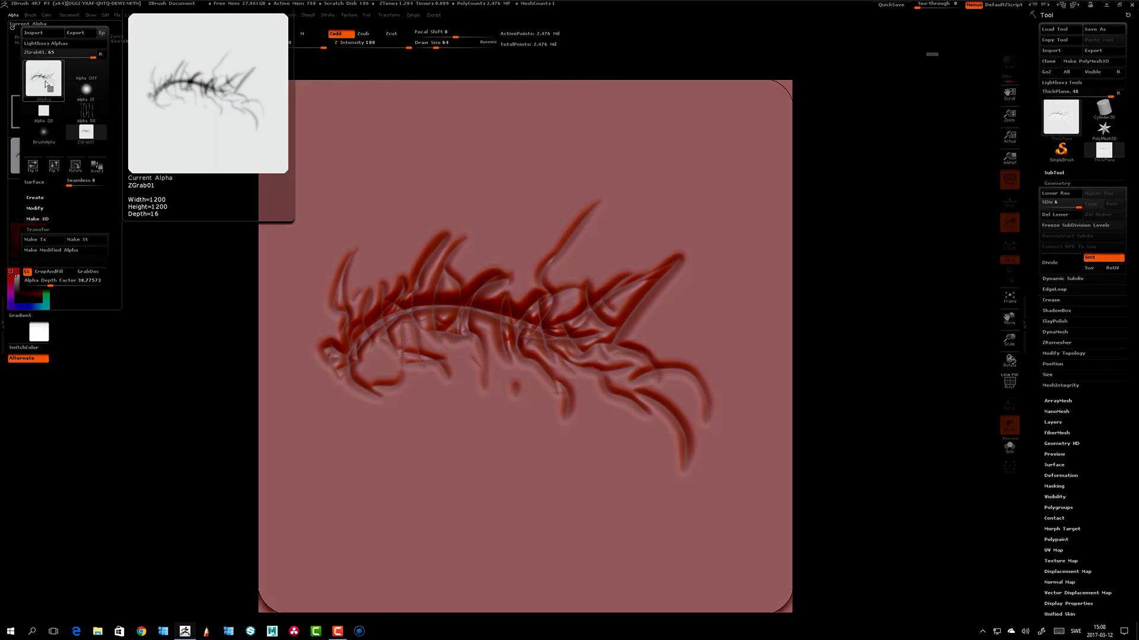
# Export the grabbed alpha as the TIFF file ZGrab01 to the Desktop.
pyautogui.click(75, 34)
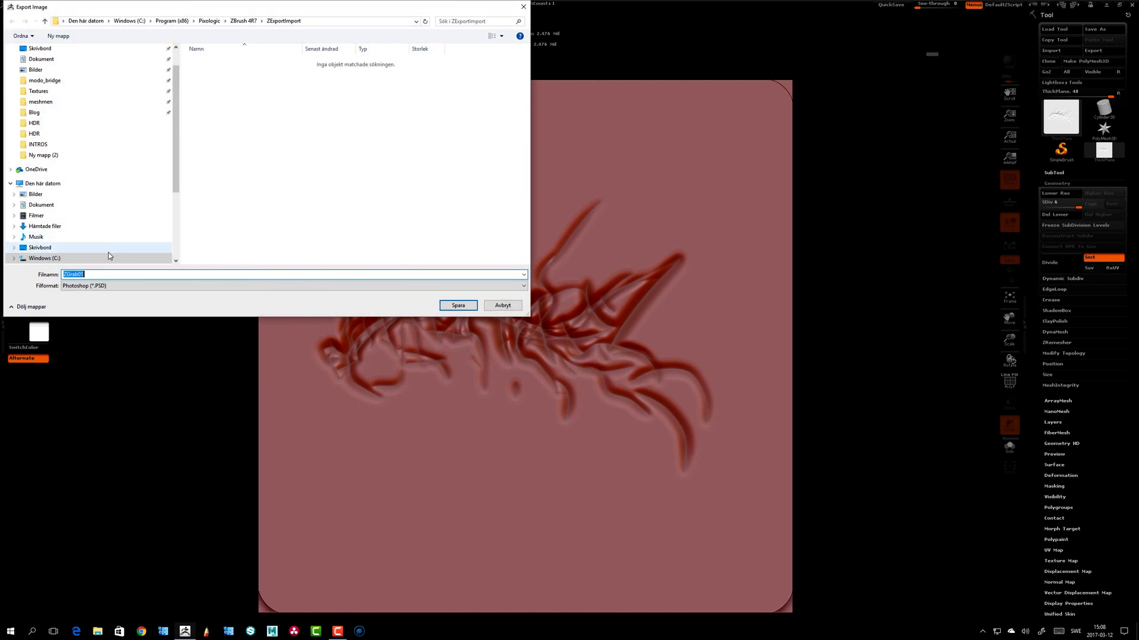
pyautogui.click(131, 287)
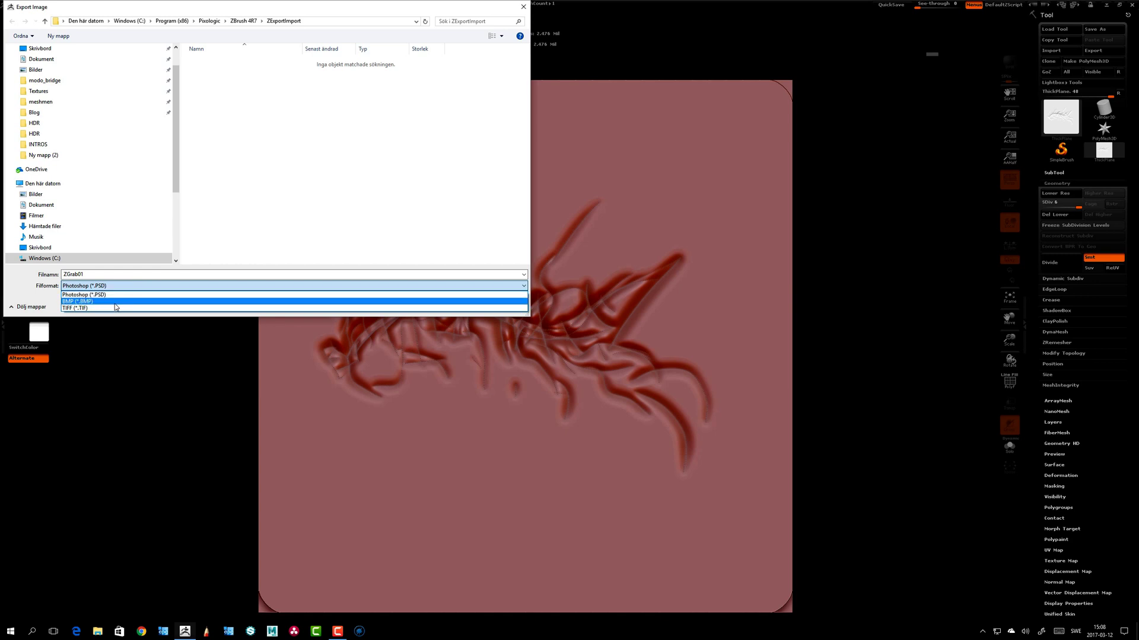
pyautogui.click(116, 308)
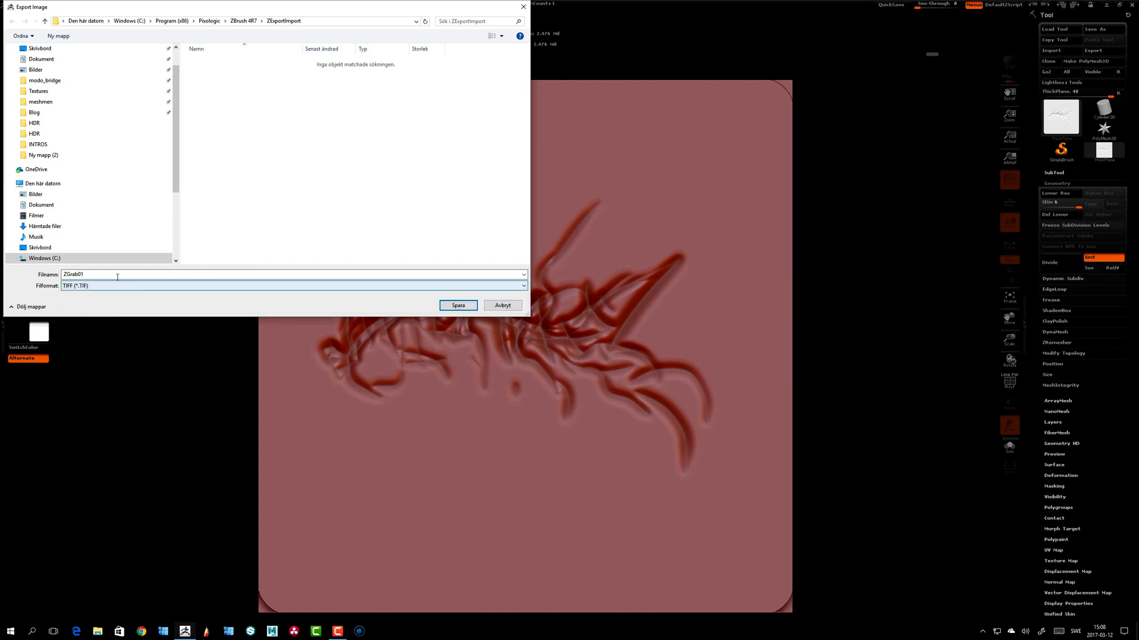
pyautogui.click(45, 50)
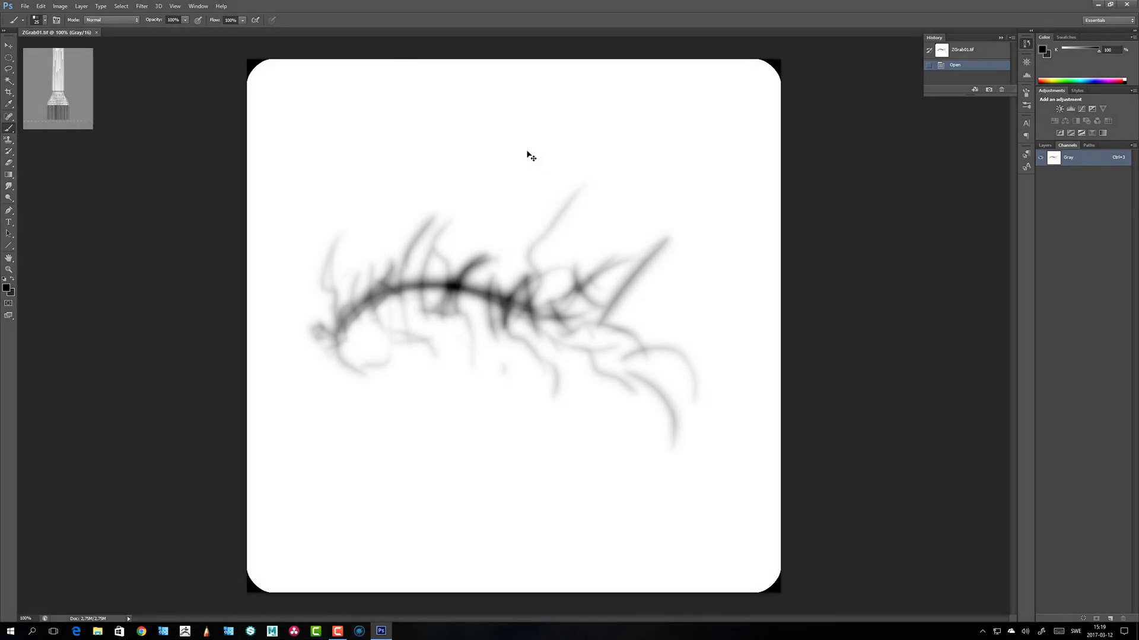
# Invert the ZGrab01 image and paint its white corners black with a hard round brush.
pyautogui.hotkey('ctrl', 'i')
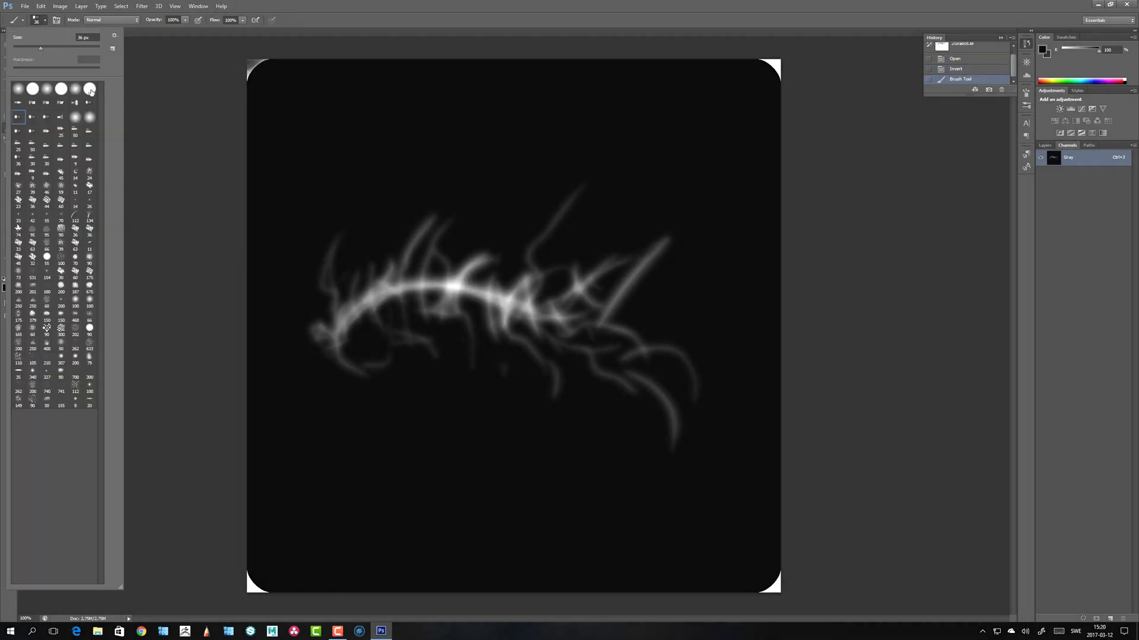
pyautogui.doubleClick(90, 90)
pyautogui.click(246, 65)
pyautogui.click(776, 68)
pyautogui.click(785, 576)
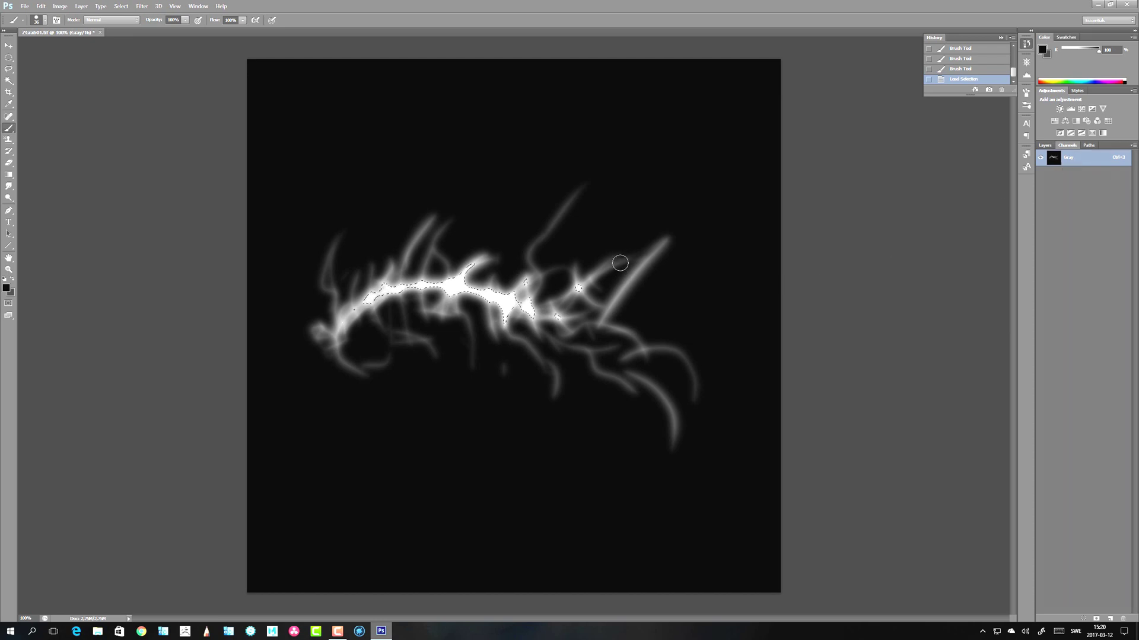
# Fill the brightness selection with black on a new layer and delete the Background layer.
pyautogui.click(1045, 146)
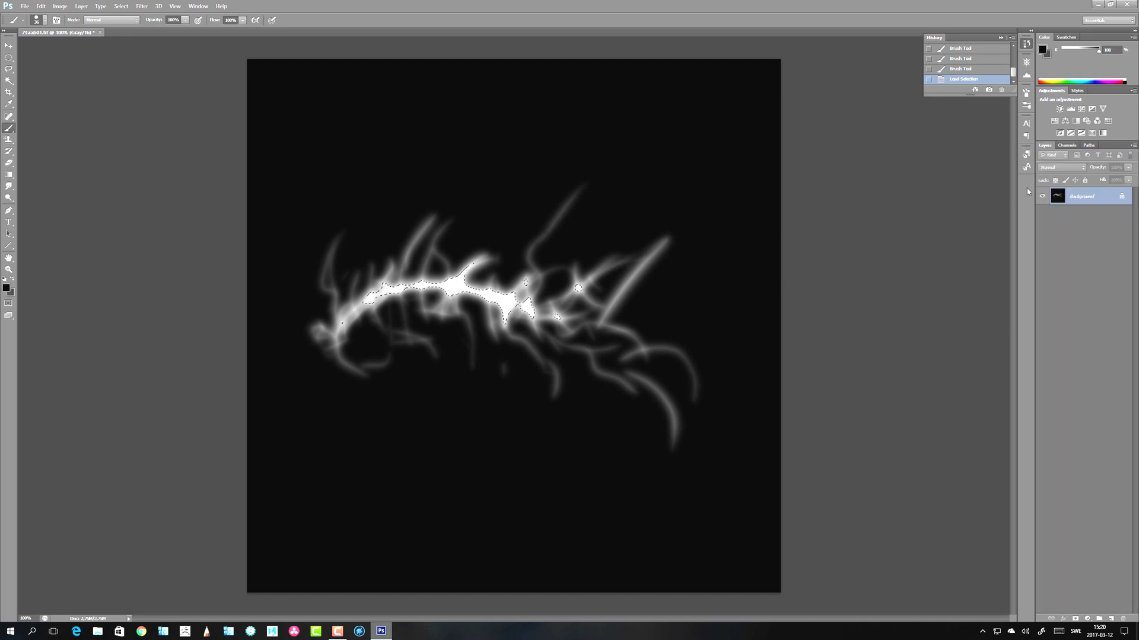
pyautogui.click(1112, 618)
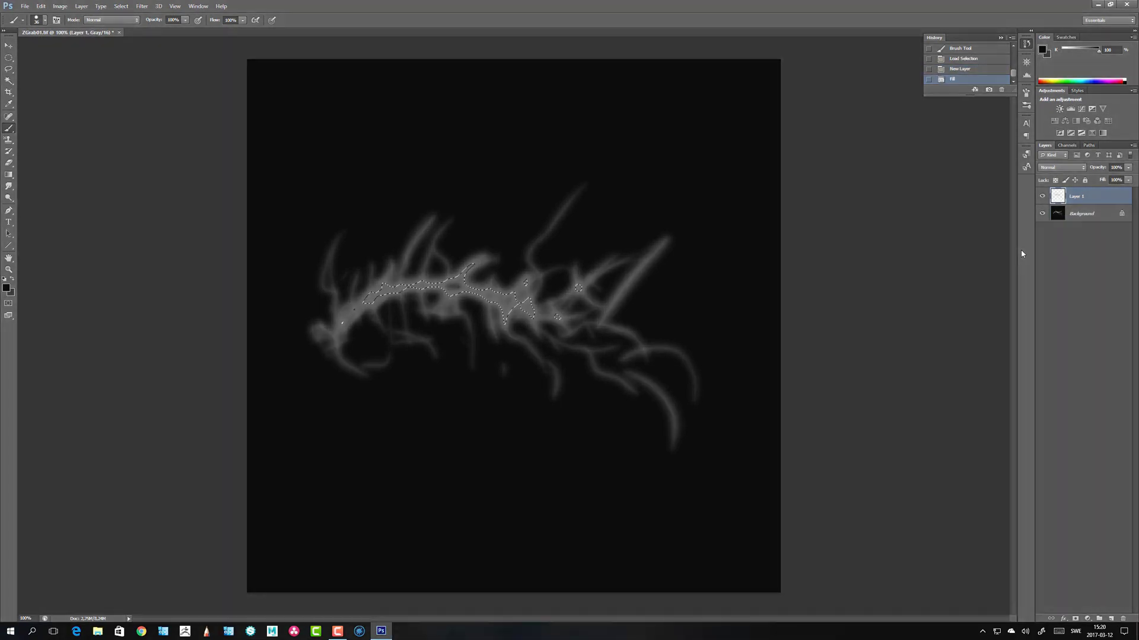
pyautogui.click(1056, 214)
pyautogui.moveTo(1070, 215); pyautogui.dragTo(1121, 618)
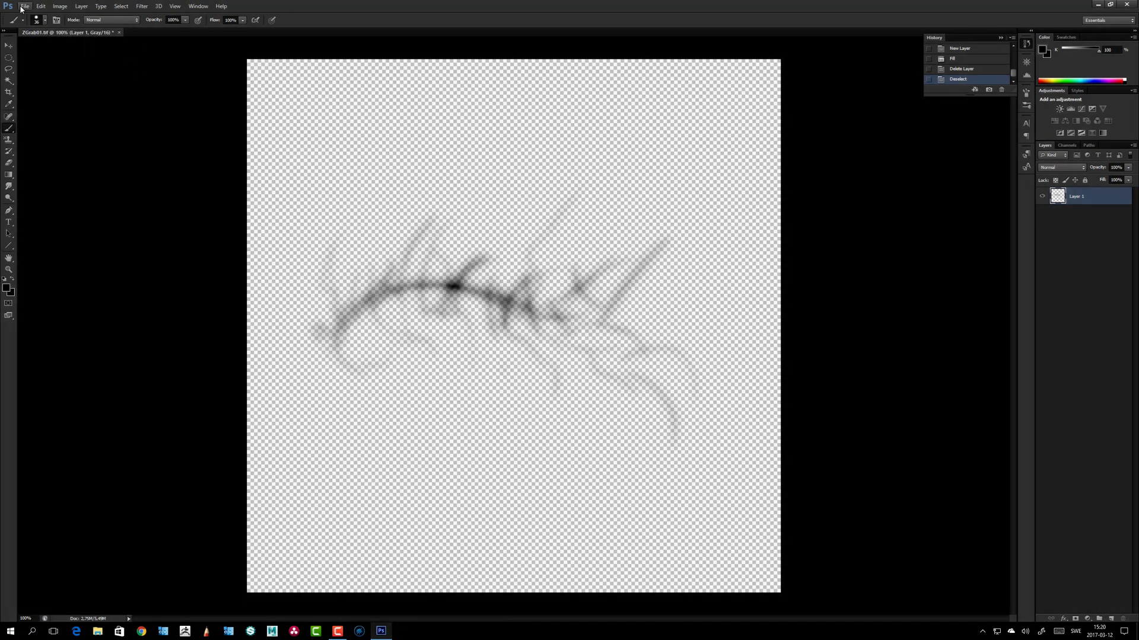
# Save a copy of the transparent brush image to the Desktop as ZGrab01.png in PNG format.
pyautogui.click(24, 6)
pyautogui.click(48, 117)
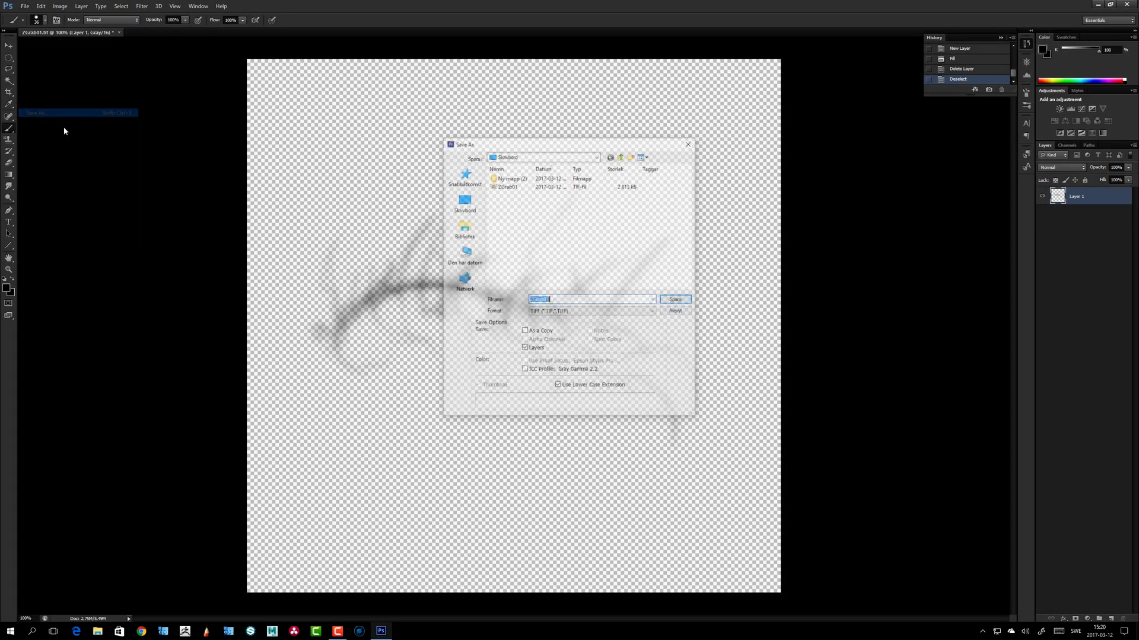
pyautogui.click(553, 313)
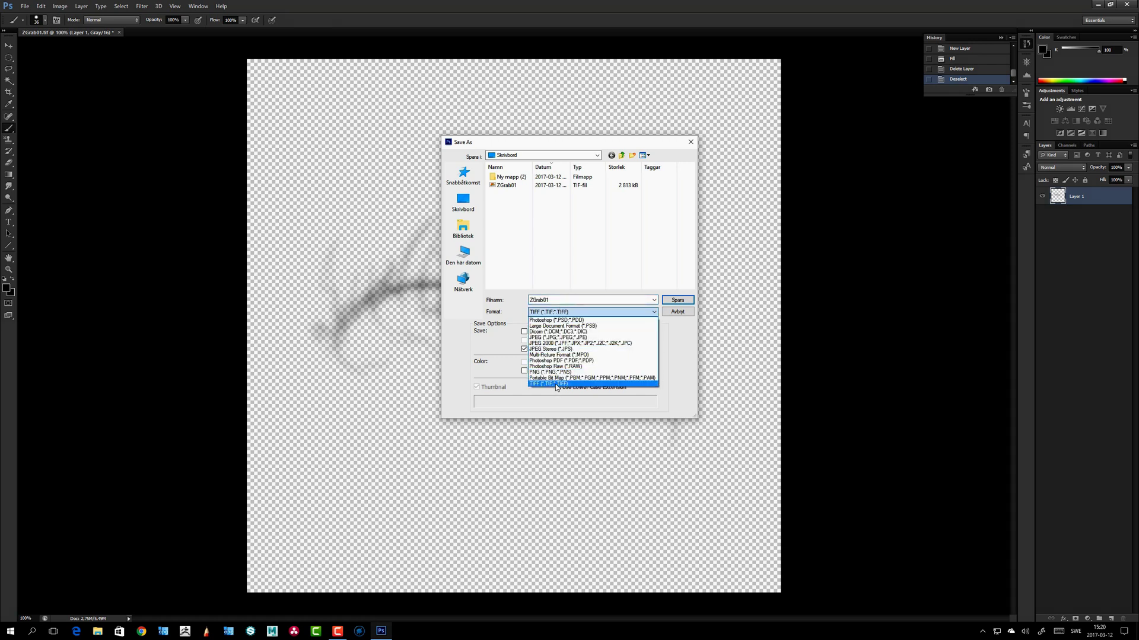
pyautogui.click(551, 372)
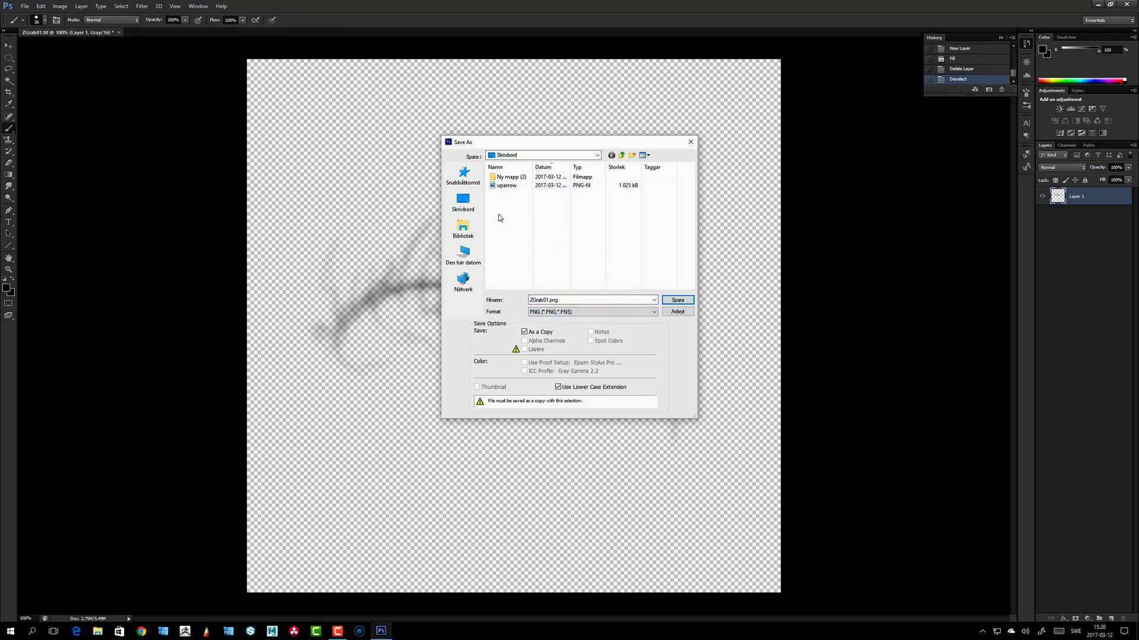
pyautogui.click(678, 301)
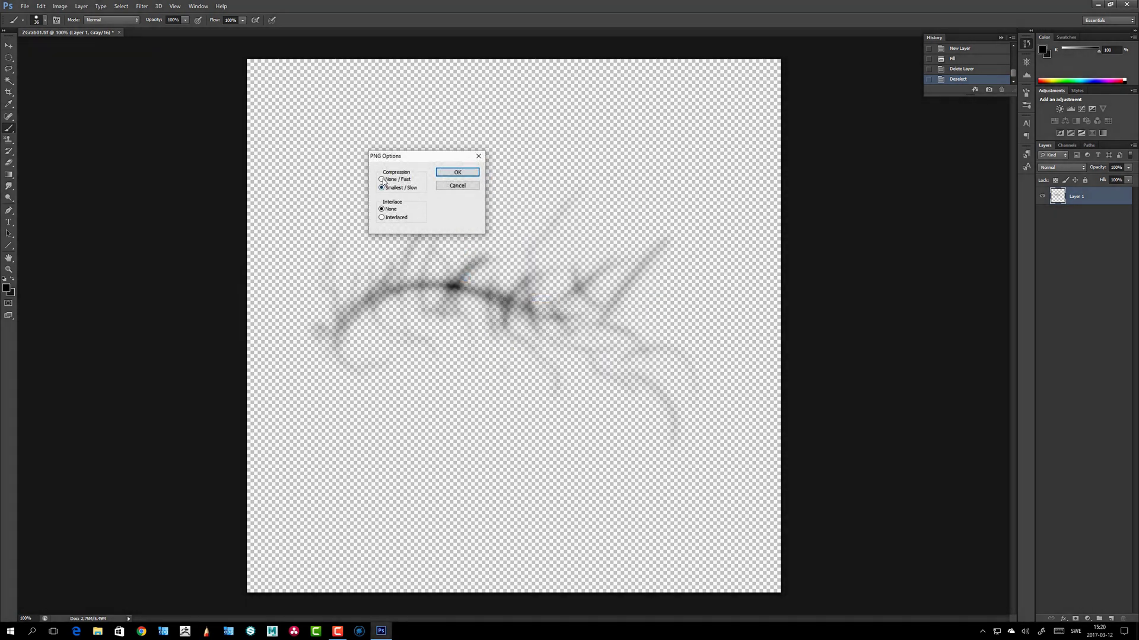
pyautogui.click(457, 172)
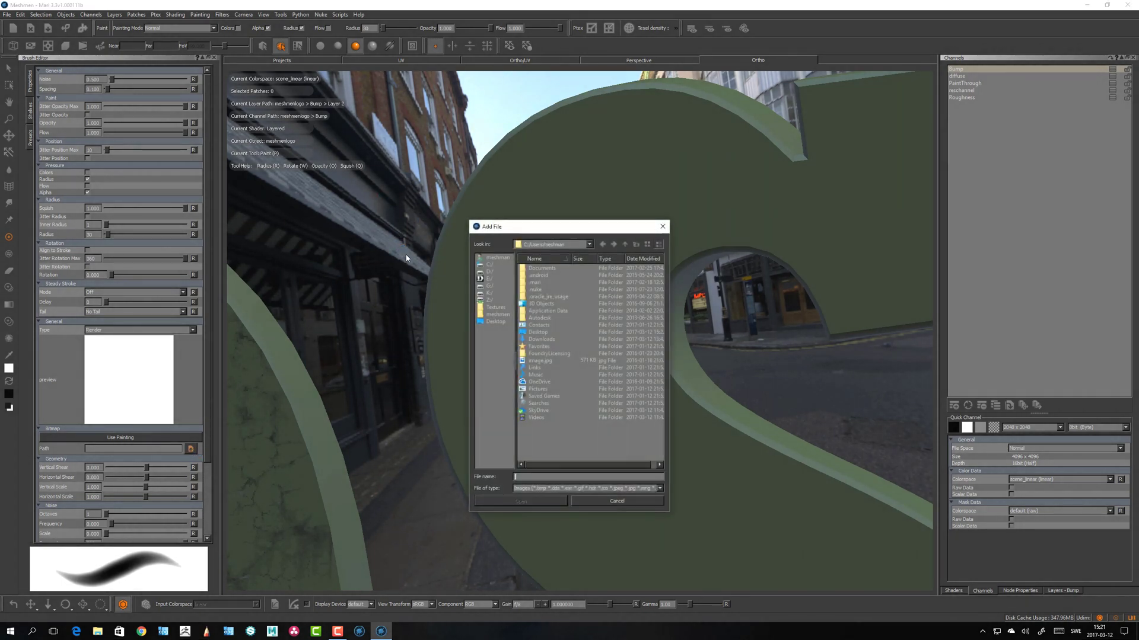
# Switch to Mari and load ZGrab01.png from the Desktop as the brush tip's bitmap.
pyautogui.click(495, 322)
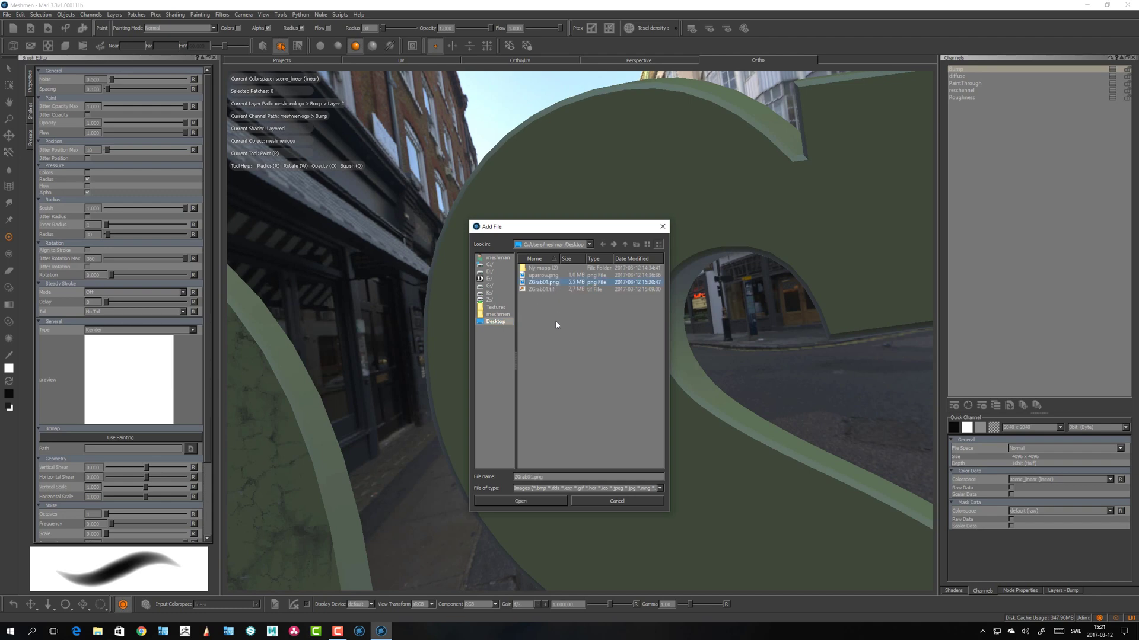
pyautogui.click(520, 503)
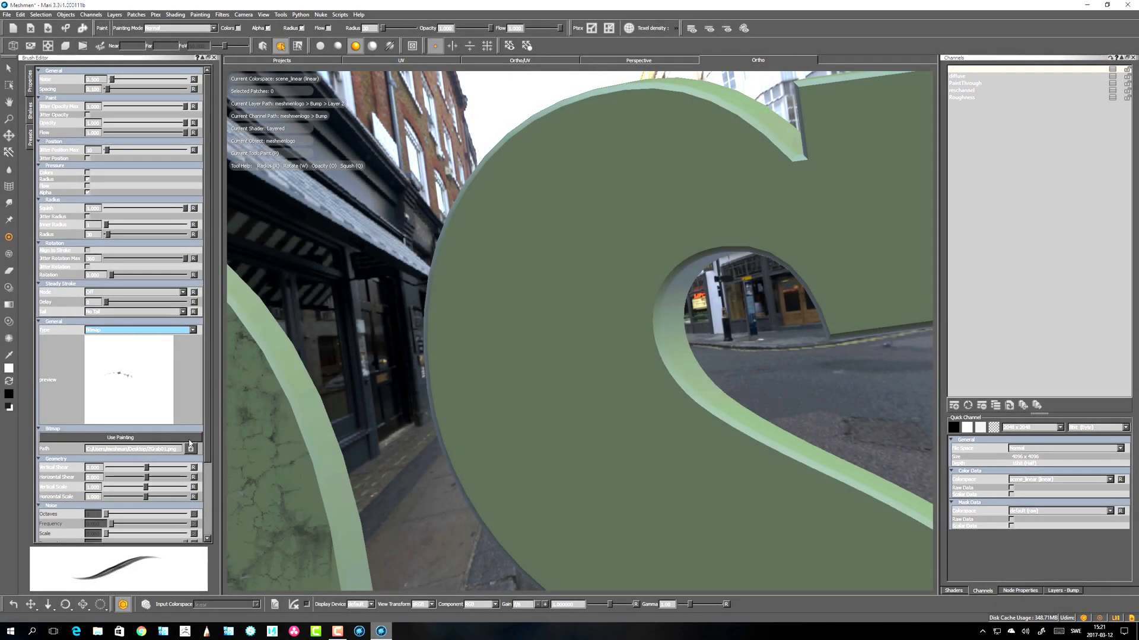
pyautogui.moveTo(208, 456); pyautogui.dragTo(215, 541)
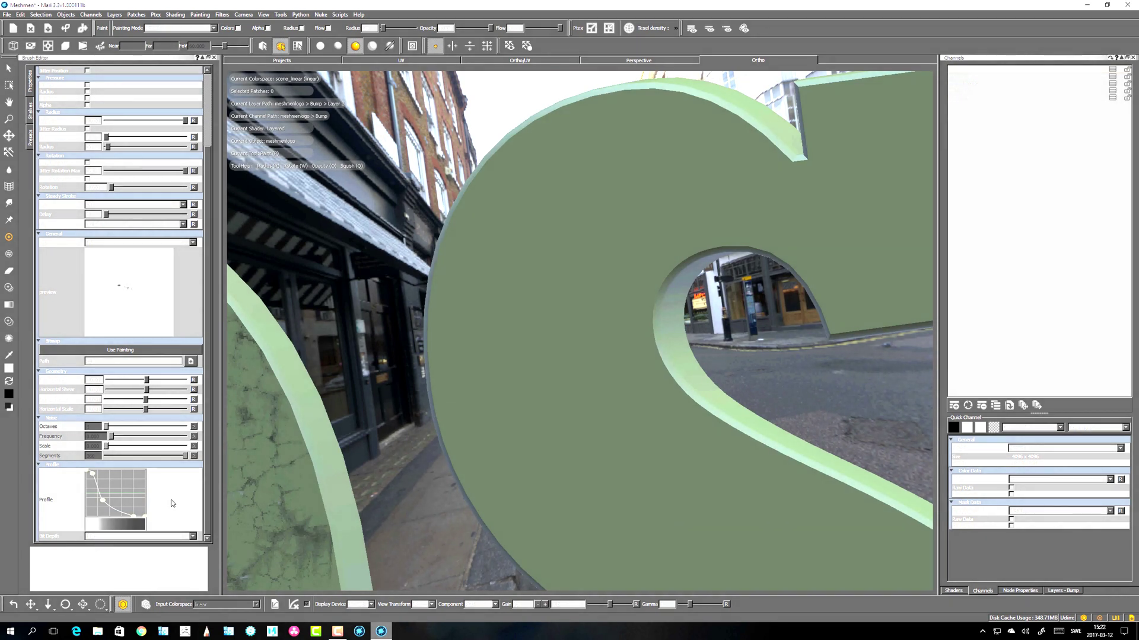
# Enlarge the brush radius for painting on the logo letter and remove the trial strokes.
pyautogui.moveTo(577, 214)
pyautogui.mouseDown()
pyautogui.moveTo(475, 306)
pyautogui.moveTo(546, 354)
pyautogui.mouseUp()
pyautogui.hotkey('ctrl', 'z')
pyautogui.moveTo(534, 297)
pyautogui.keyDown('alt'); pyautogui.mouseDown()
pyautogui.moveTo(523, 298)
pyautogui.moveTo(629, 271)
pyautogui.mouseUp(); pyautogui.keyUp('alt')
pyautogui.press('r')
pyautogui.moveTo(549, 373)
pyautogui.mouseDown()
pyautogui.moveTo(548, 229)
pyautogui.moveTo(617, 209)
pyautogui.mouseUp()
pyautogui.press('BackSpace')
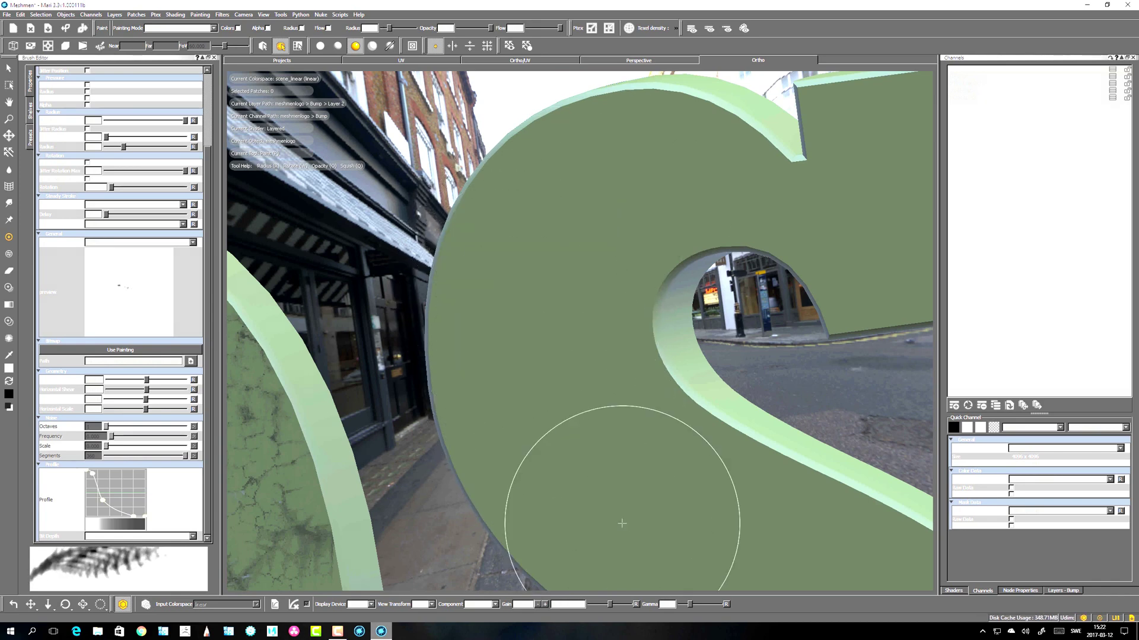
# Try the new brush tip with several strokes around the letter's curved face, clearing the paint after each trial.
pyautogui.moveTo(615, 522)
pyautogui.mouseDown()
pyautogui.moveTo(539, 343)
pyautogui.moveTo(638, 249)
pyautogui.mouseUp()
pyautogui.moveTo(611, 207)
pyautogui.mouseDown()
pyautogui.moveTo(582, 207)
pyautogui.moveTo(678, 531)
pyautogui.mouseUp()
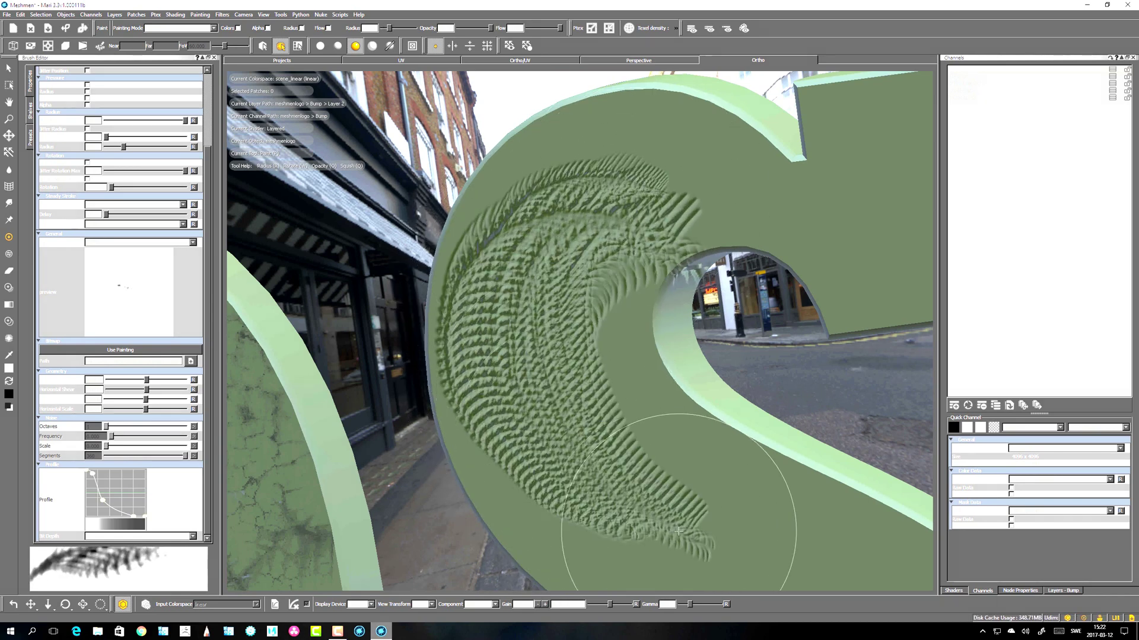
pyautogui.press('BackSpace')
pyautogui.click(598, 209)
pyautogui.moveTo(597, 209)
pyautogui.mouseDown()
pyautogui.moveTo(543, 450)
pyautogui.moveTo(593, 504)
pyautogui.moveTo(581, 486)
pyautogui.moveTo(687, 180)
pyautogui.mouseUp()
pyautogui.press('BackSpace')
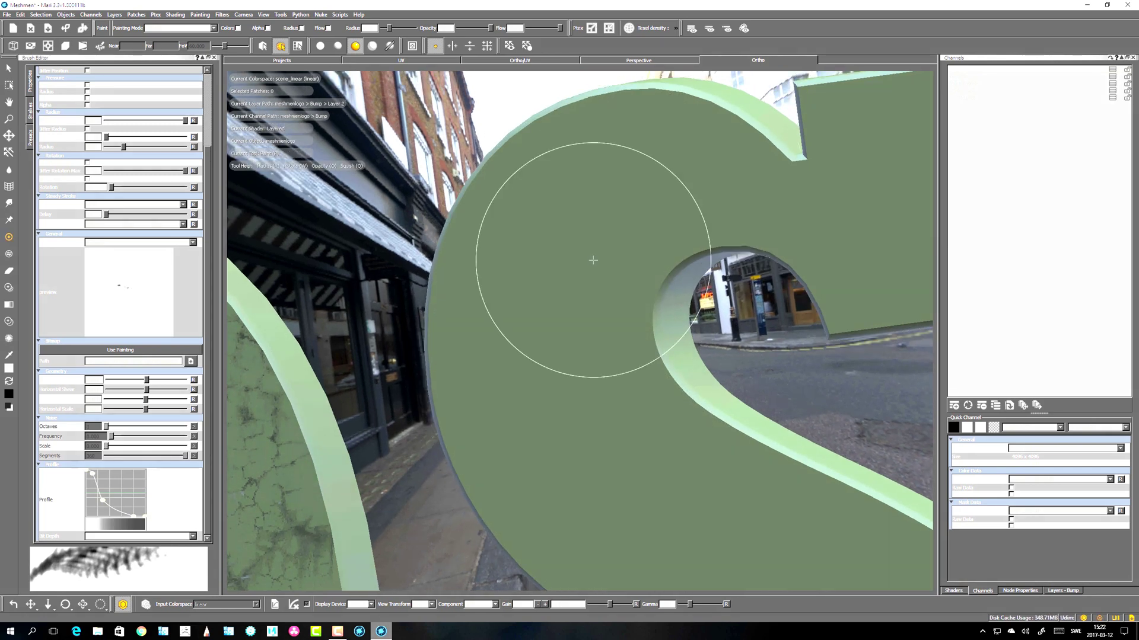
pyautogui.moveTo(595, 243)
pyautogui.mouseDown()
pyautogui.moveTo(584, 216)
pyautogui.moveTo(614, 446)
pyautogui.mouseUp()
pyautogui.press('BackSpace')
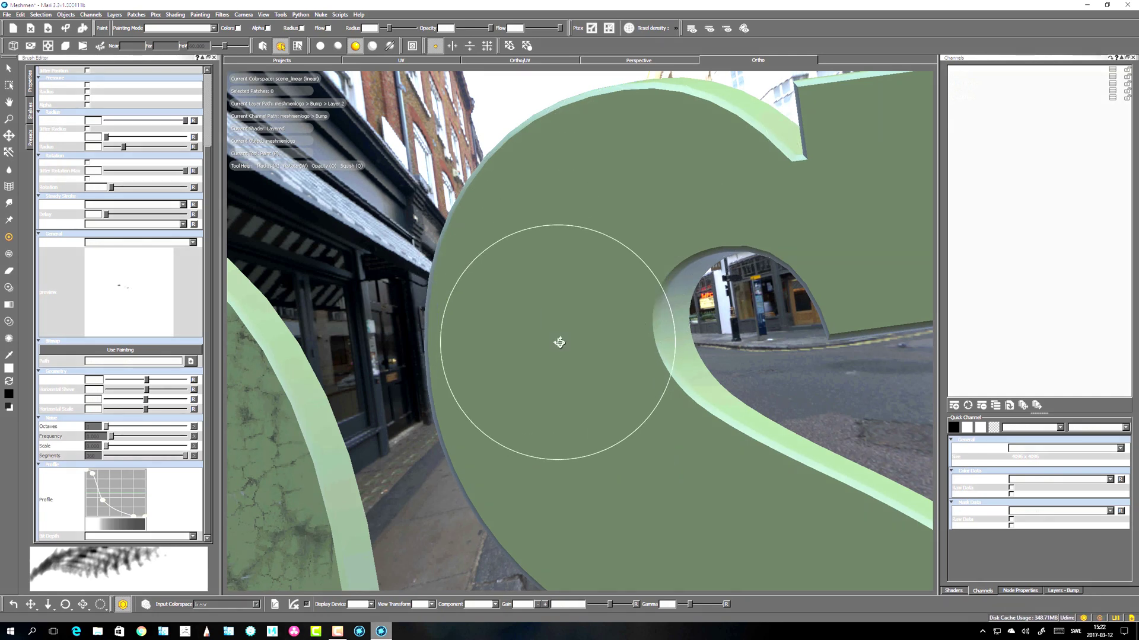
# Turn off pressure control for the brush's alpha and radius and paint a test stroke around the curved face.
pyautogui.moveTo(208, 216); pyautogui.dragTo(208, 121)
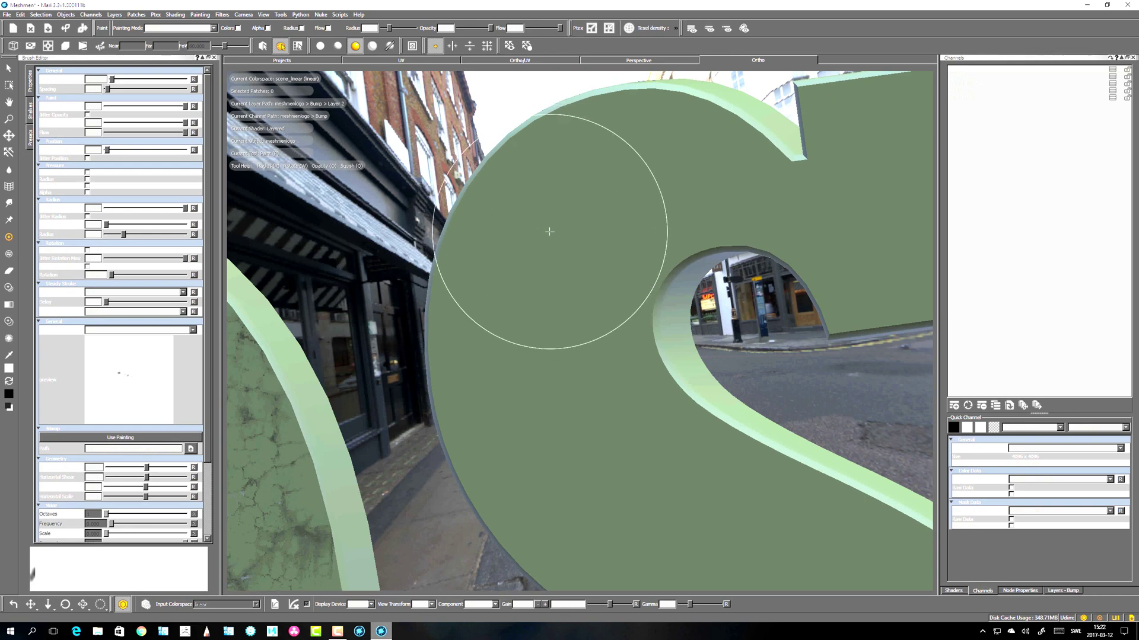
pyautogui.click(88, 192)
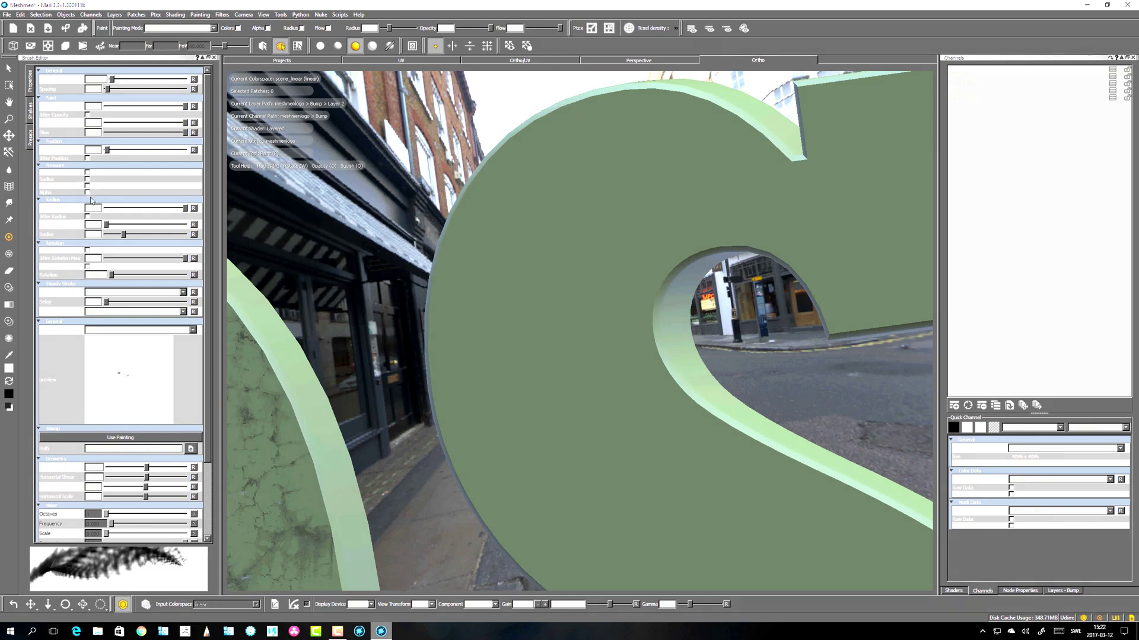
pyautogui.click(88, 185)
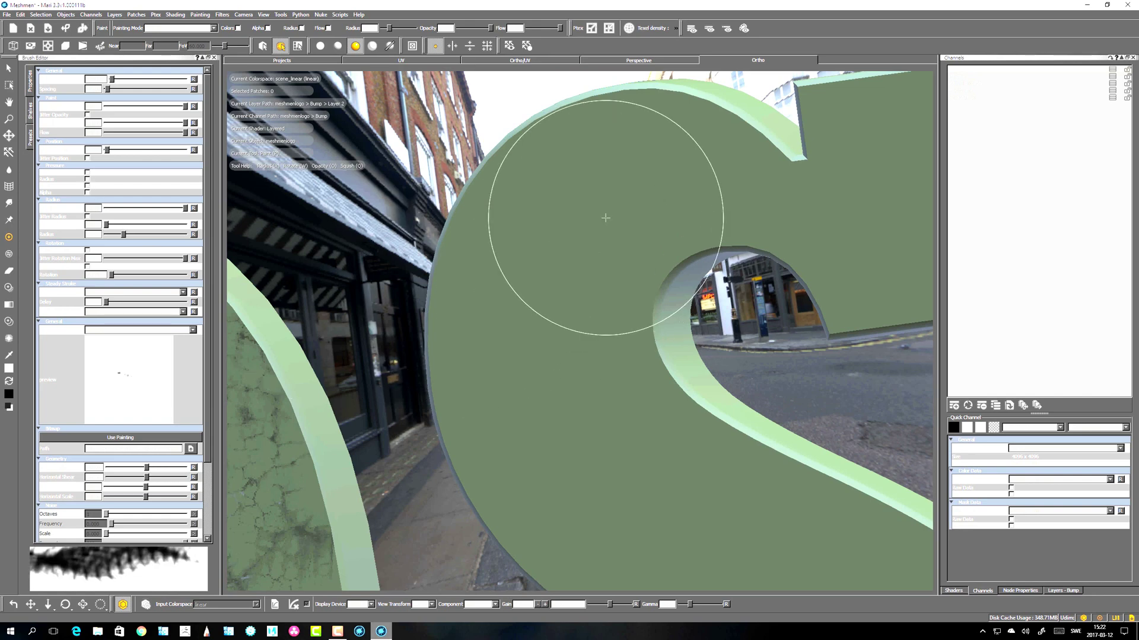
pyautogui.moveTo(625, 215)
pyautogui.mouseDown()
pyautogui.moveTo(534, 330)
pyautogui.moveTo(568, 495)
pyautogui.mouseUp()
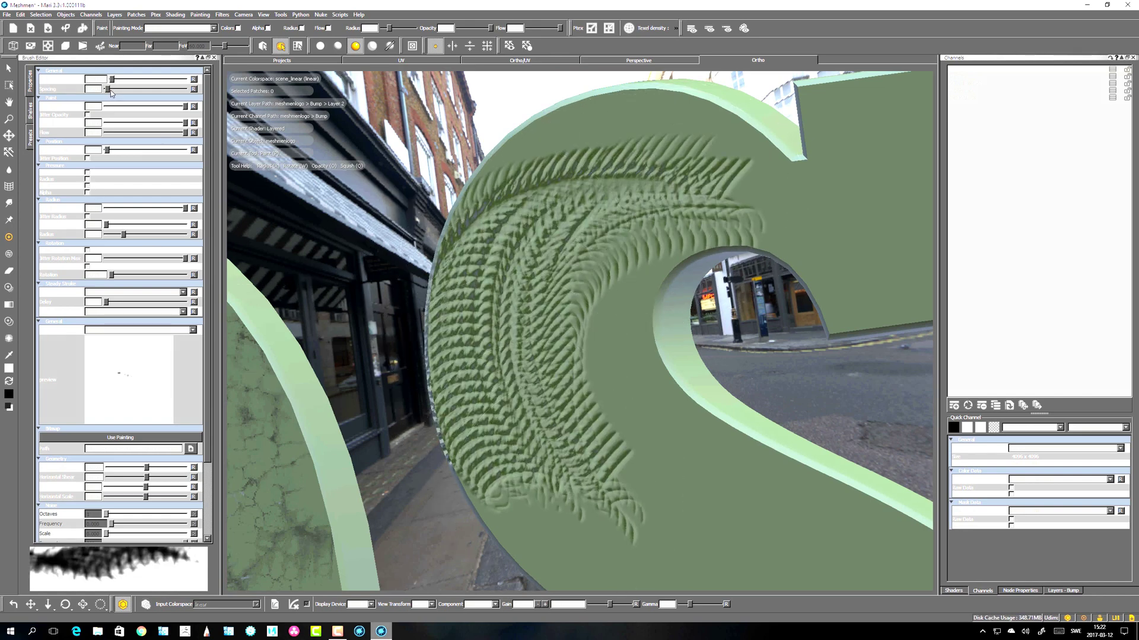
# Increase the brush spacing, test it with a smaller radius along the curved face, and undo the test stroke.
pyautogui.moveTo(113, 92); pyautogui.dragTo(121, 106)
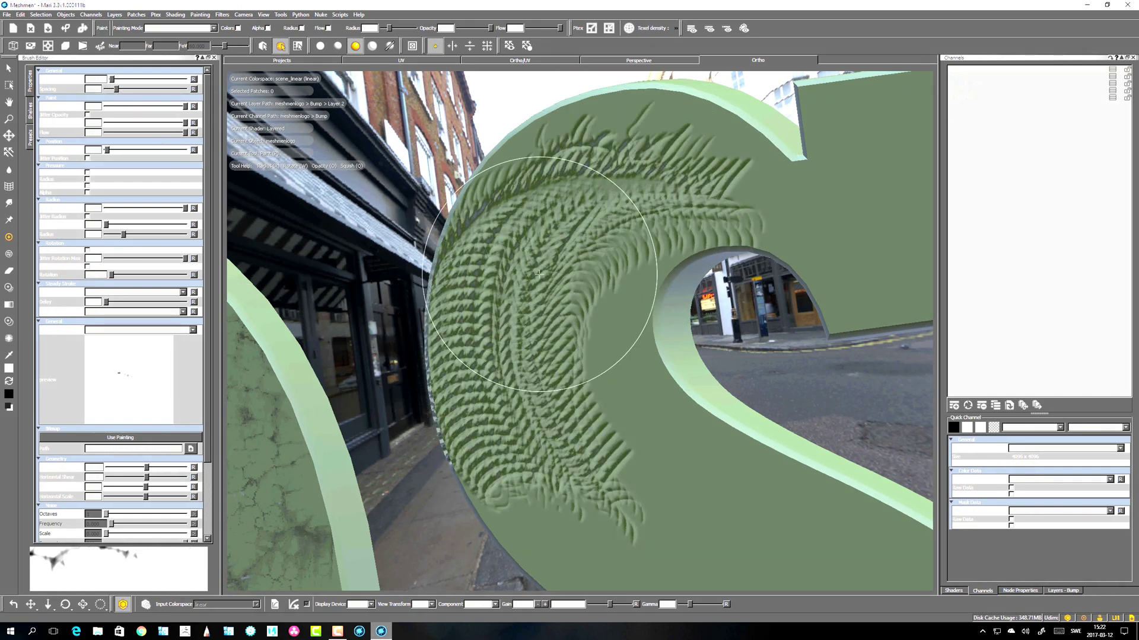
pyautogui.hotkey('ctrl', 'z')
pyautogui.moveTo(596, 213)
pyautogui.mouseDown()
pyautogui.moveTo(602, 183)
pyautogui.moveTo(539, 407)
pyautogui.moveTo(665, 524)
pyautogui.mouseUp()
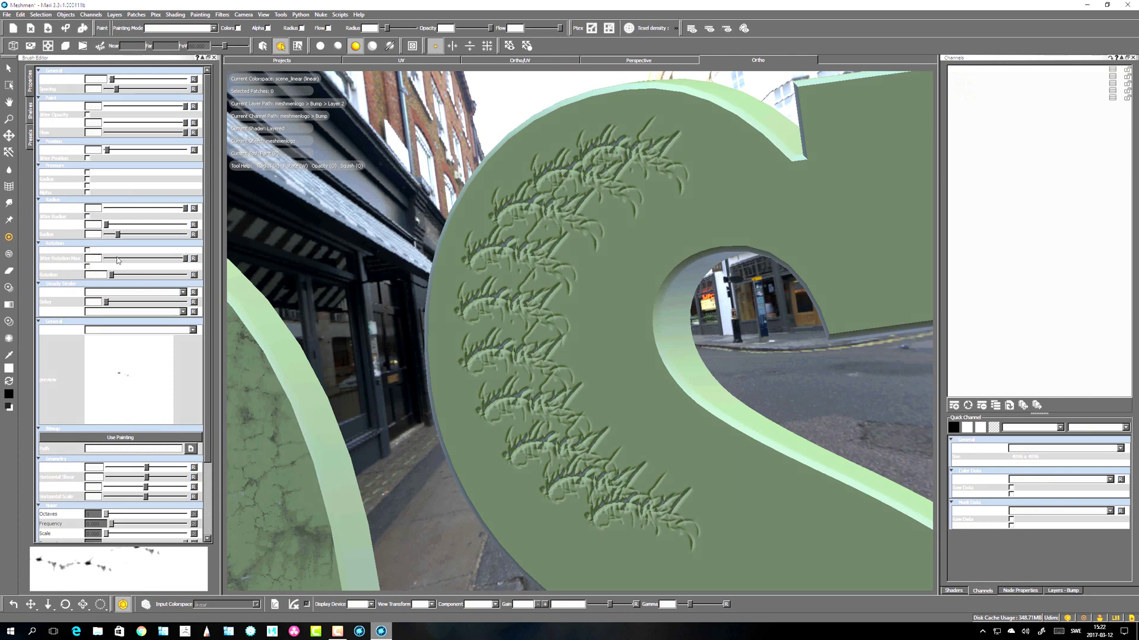
pyautogui.hotkey('ctrl', 'z')
# Enable Align to Stroke for the brush, test it with strokes around the curve, and undo them.
pyautogui.moveTo(695, 172)
pyautogui.mouseDown()
pyautogui.moveTo(626, 176)
pyautogui.moveTo(540, 458)
pyautogui.moveTo(626, 527)
pyautogui.mouseUp()
pyautogui.hotkey('ctrl', 'z')
pyautogui.moveTo(623, 198)
pyautogui.mouseDown()
pyautogui.moveTo(610, 177)
pyautogui.moveTo(771, 546)
pyautogui.mouseUp()
pyautogui.moveTo(732, 207)
pyautogui.mouseDown()
pyautogui.moveTo(642, 493)
pyautogui.moveTo(773, 568)
pyautogui.mouseUp()
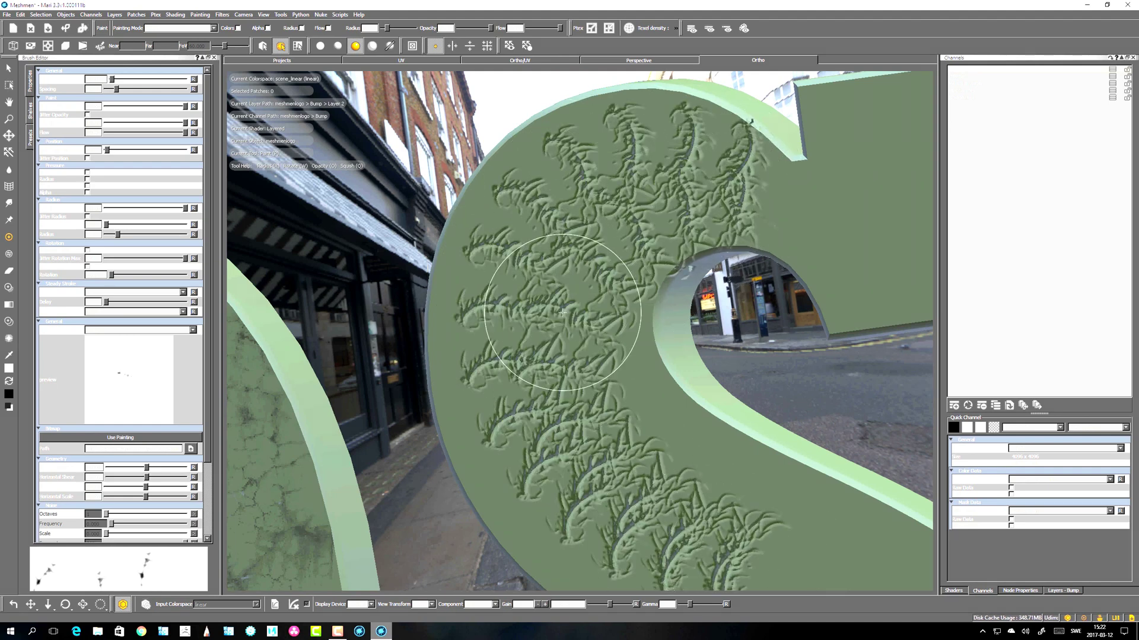
pyautogui.hotkey('ctrl', 'z')
pyautogui.hotkey('ctrl', 'z')
# Try two diagonal strokes upward across the lower part of the letter and undo them.
pyautogui.moveTo(611, 579)
pyautogui.mouseDown()
pyautogui.moveTo(503, 475)
pyautogui.moveTo(534, 223)
pyautogui.moveTo(724, 178)
pyautogui.moveTo(795, 234)
pyautogui.mouseUp()
pyautogui.moveTo(701, 476)
pyautogui.mouseDown()
pyautogui.moveTo(681, 492)
pyautogui.moveTo(600, 341)
pyautogui.moveTo(735, 225)
pyautogui.moveTo(886, 284)
pyautogui.mouseUp()
pyautogui.hotkey('ctrl', 'z')
pyautogui.hotkey('ctrl', 'z')
# Reduce the brush spacing slightly and test it with strokes down and across the curved face.
pyautogui.moveTo(584, 279)
pyautogui.keyDown('alt'); pyautogui.mouseDown()
pyautogui.moveTo(561, 302)
pyautogui.moveTo(562, 283)
pyautogui.mouseUp(); pyautogui.keyUp('alt')
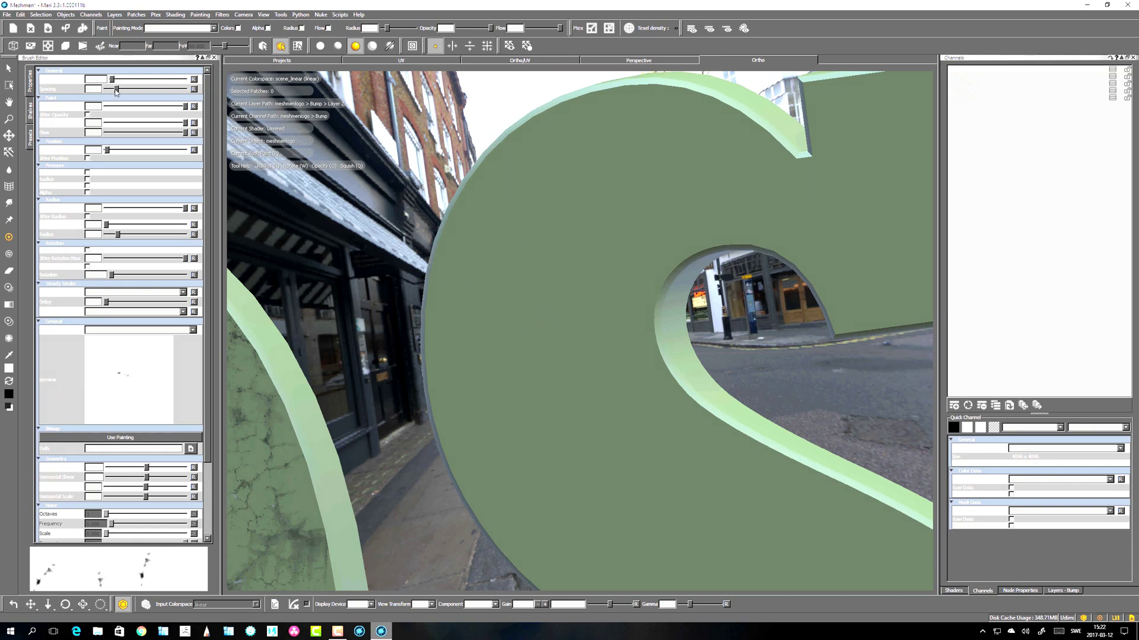
pyautogui.moveTo(595, 137)
pyautogui.mouseDown()
pyautogui.moveTo(522, 189)
pyautogui.moveTo(483, 267)
pyautogui.moveTo(515, 459)
pyautogui.moveTo(647, 525)
pyautogui.mouseUp()
pyautogui.moveTo(578, 383)
pyautogui.mouseDown()
pyautogui.moveTo(552, 332)
pyautogui.moveTo(724, 175)
pyautogui.moveTo(568, 286)
pyautogui.moveTo(646, 516)
pyautogui.moveTo(719, 414)
pyautogui.moveTo(682, 225)
pyautogui.moveTo(807, 171)
pyautogui.moveTo(657, 166)
pyautogui.moveTo(793, 513)
pyautogui.mouseUp()
pyautogui.hotkey('ctrl', 'z')
# Try covering the letter's curved face with dense overlapping strokes and undo them.
pyautogui.keyDown('alt'); pyautogui.moveTo(548, 365); pyautogui.dragTo(576, 329); pyautogui.keyUp('alt')
pyautogui.scroll(2, 551, 346)
pyautogui.moveTo(490, 318)
pyautogui.mouseDown()
pyautogui.moveTo(585, 89)
pyautogui.moveTo(533, 318)
pyautogui.moveTo(483, 427)
pyautogui.moveTo(623, 474)
pyautogui.moveTo(610, 344)
pyautogui.moveTo(682, 136)
pyautogui.moveTo(625, 495)
pyautogui.moveTo(631, 479)
pyautogui.mouseUp()
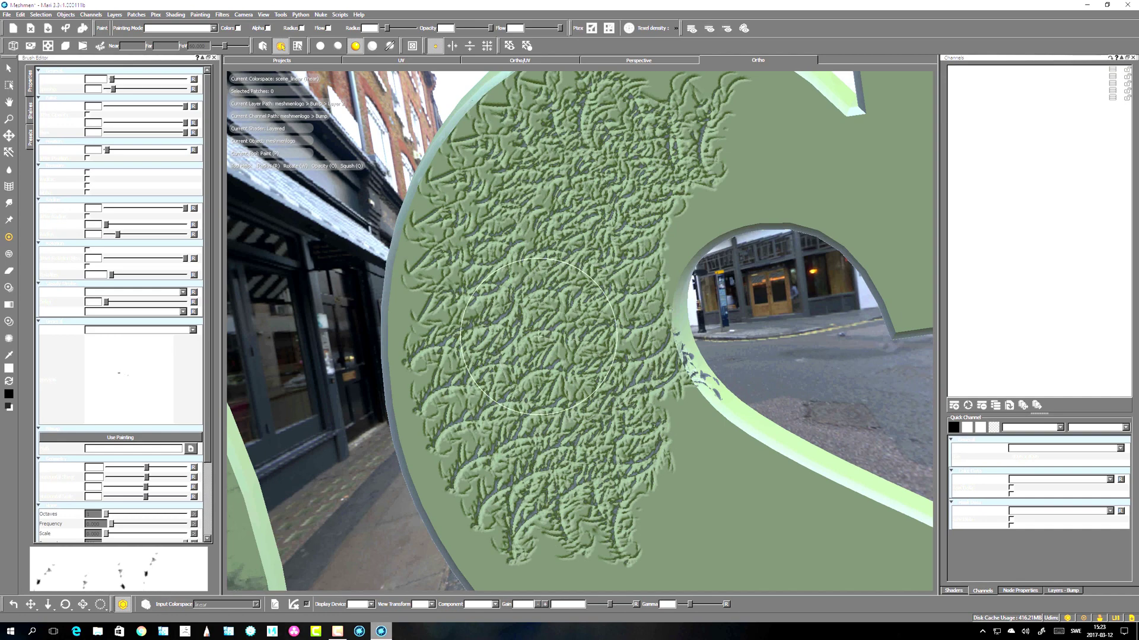
pyautogui.keyDown('alt'); pyautogui.moveTo(521, 366); pyautogui.dragTo(525, 336, button='middle'); pyautogui.keyUp('alt')
pyautogui.moveTo(511, 339)
pyautogui.keyDown('alt'); pyautogui.mouseDown()
pyautogui.moveTo(514, 356)
pyautogui.moveTo(496, 363)
pyautogui.mouseUp(); pyautogui.keyUp('alt')
pyautogui.hotkey('ctrl', 'z')
# Try two more rounds of strokes running up and back across the curved face, undoing each round.
pyautogui.moveTo(611, 487)
pyautogui.mouseDown()
pyautogui.moveTo(522, 481)
pyautogui.moveTo(478, 240)
pyautogui.moveTo(605, 154)
pyautogui.mouseUp()
pyautogui.moveTo(656, 128)
pyautogui.mouseDown()
pyautogui.moveTo(674, 496)
pyautogui.moveTo(610, 331)
pyautogui.moveTo(673, 445)
pyautogui.moveTo(627, 182)
pyautogui.moveTo(670, 137)
pyautogui.moveTo(486, 237)
pyautogui.moveTo(563, 427)
pyautogui.moveTo(557, 346)
pyautogui.mouseUp()
pyautogui.hotkey('ctrl', 'z')
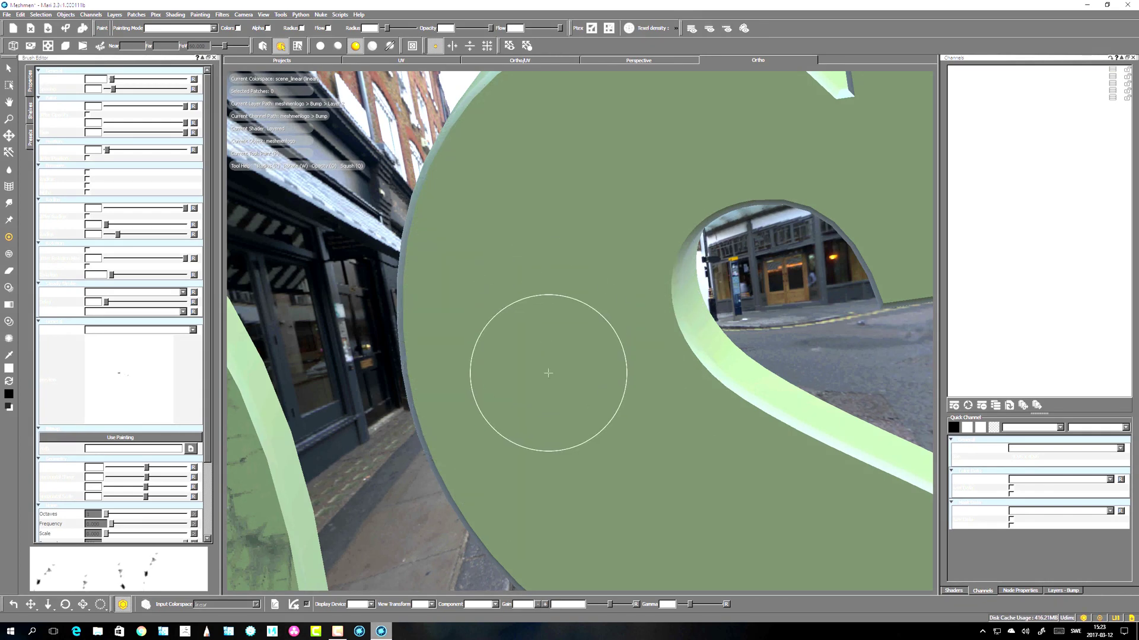
pyautogui.moveTo(546, 407)
pyautogui.mouseDown()
pyautogui.moveTo(542, 457)
pyautogui.moveTo(618, 142)
pyautogui.mouseUp()
pyautogui.moveTo(621, 444)
pyautogui.mouseDown()
pyautogui.moveTo(665, 143)
pyautogui.moveTo(613, 160)
pyautogui.moveTo(481, 356)
pyautogui.moveTo(452, 342)
pyautogui.moveTo(665, 149)
pyautogui.moveTo(623, 249)
pyautogui.moveTo(741, 483)
pyautogui.moveTo(636, 484)
pyautogui.moveTo(487, 510)
pyautogui.moveTo(552, 329)
pyautogui.mouseUp()
pyautogui.hotkey('ctrl', 'z')
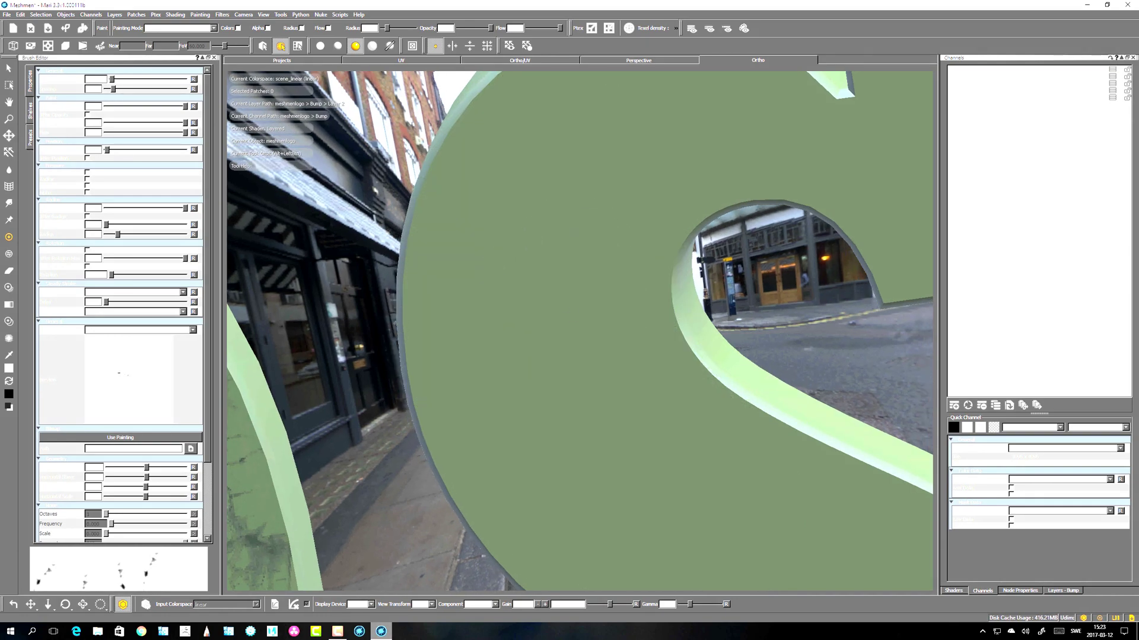
# Paint overlapping rows of spiny stamps down the outer side of the letter's curved face, undoing one unwanted stroke.
pyautogui.moveTo(537, 100)
pyautogui.mouseDown()
pyautogui.moveTo(483, 368)
pyautogui.moveTo(536, 366)
pyautogui.moveTo(597, 305)
pyautogui.moveTo(573, 217)
pyautogui.mouseUp()
pyautogui.moveTo(585, 262)
pyautogui.keyDown('alt'); pyautogui.mouseDown()
pyautogui.moveTo(640, 285)
pyautogui.moveTo(477, 230)
pyautogui.mouseUp(); pyautogui.keyUp('alt')
pyautogui.keyDown('alt'); pyautogui.moveTo(568, 214); pyautogui.dragTo(560, 230); pyautogui.keyUp('alt')
pyautogui.moveTo(705, 160)
pyautogui.mouseDown()
pyautogui.moveTo(556, 533)
pyautogui.moveTo(510, 367)
pyautogui.moveTo(605, 439)
pyautogui.moveTo(599, 154)
pyautogui.moveTo(566, 299)
pyautogui.moveTo(552, 284)
pyautogui.mouseUp()
pyautogui.hotkey('ctrl', 'z')
pyautogui.moveTo(580, 113)
pyautogui.mouseDown()
pyautogui.moveTo(481, 254)
pyautogui.moveTo(563, 172)
pyautogui.moveTo(546, 407)
pyautogui.moveTo(525, 285)
pyautogui.mouseUp()
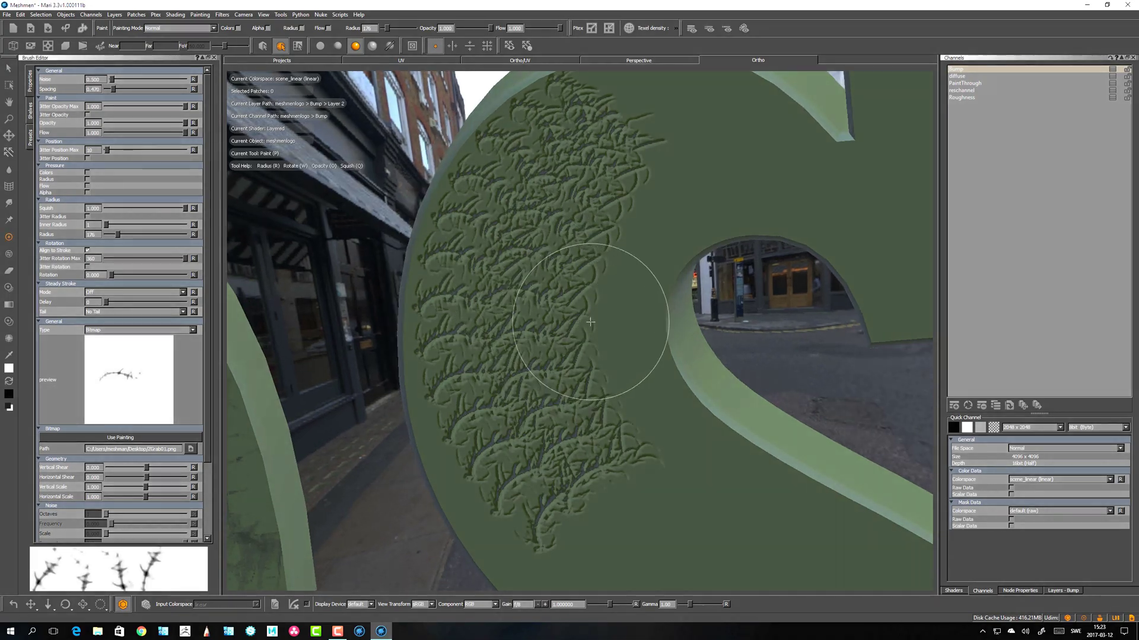